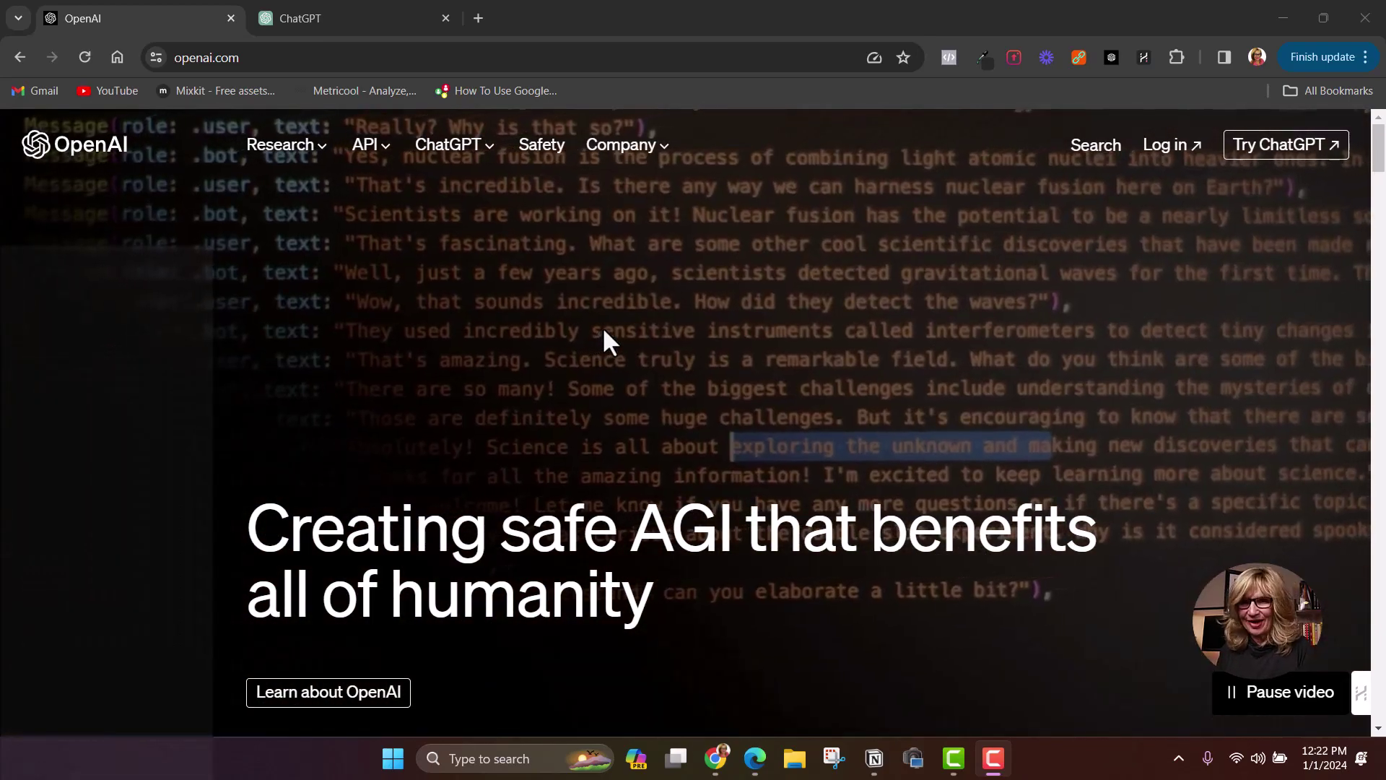
Switch to the ChatGPT tab, which shows the AIPRM Public prompt library.
key(ctrl+Tab)
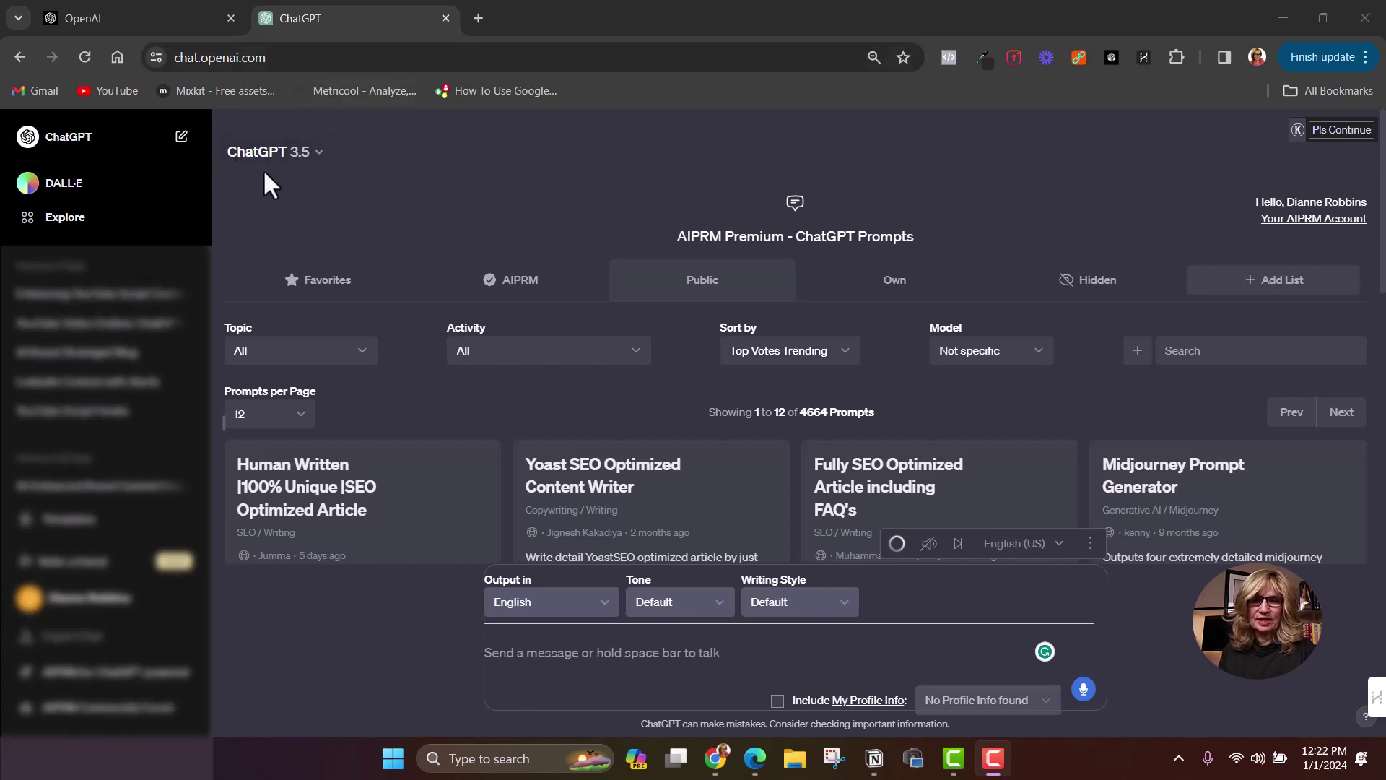
Switch the chat model to GPT-4 and unmute the read-aloud speaker.
click(317, 163)
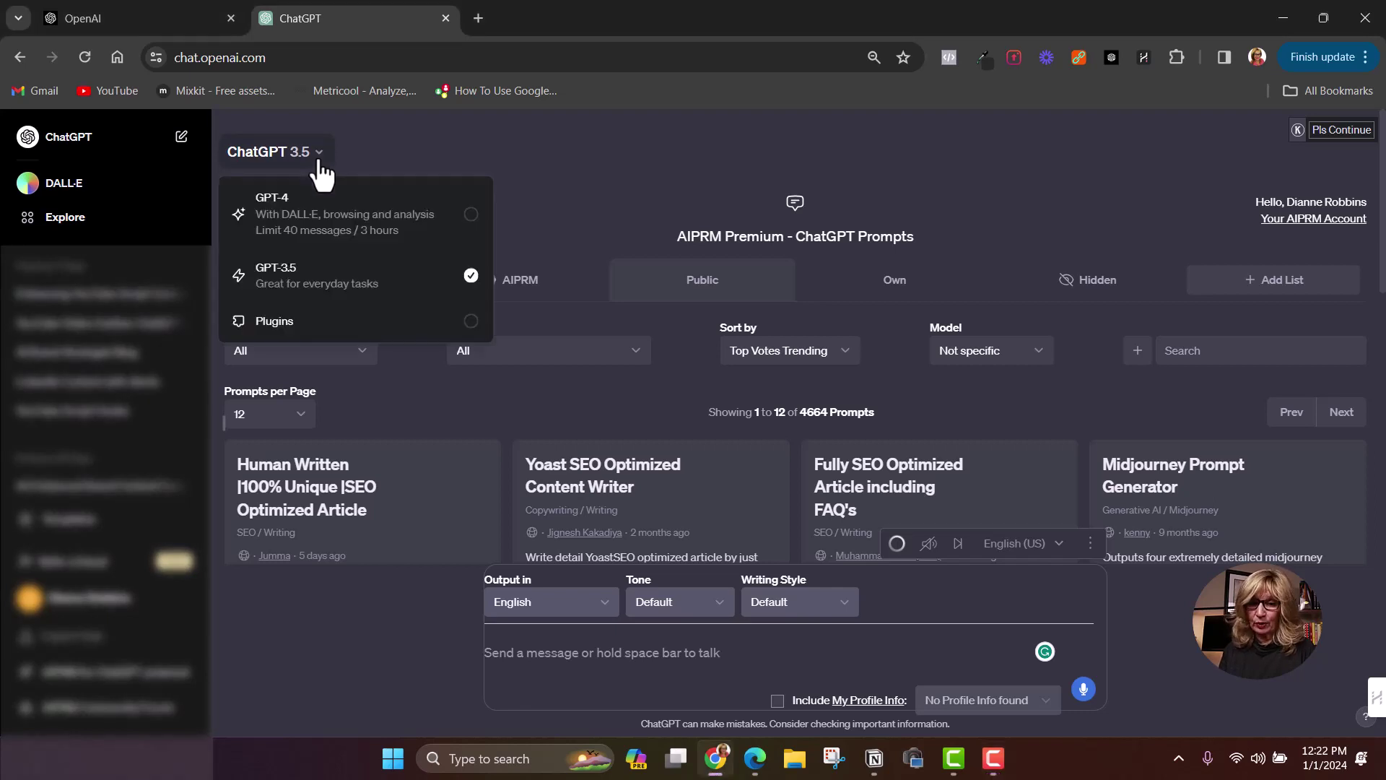
click(303, 216)
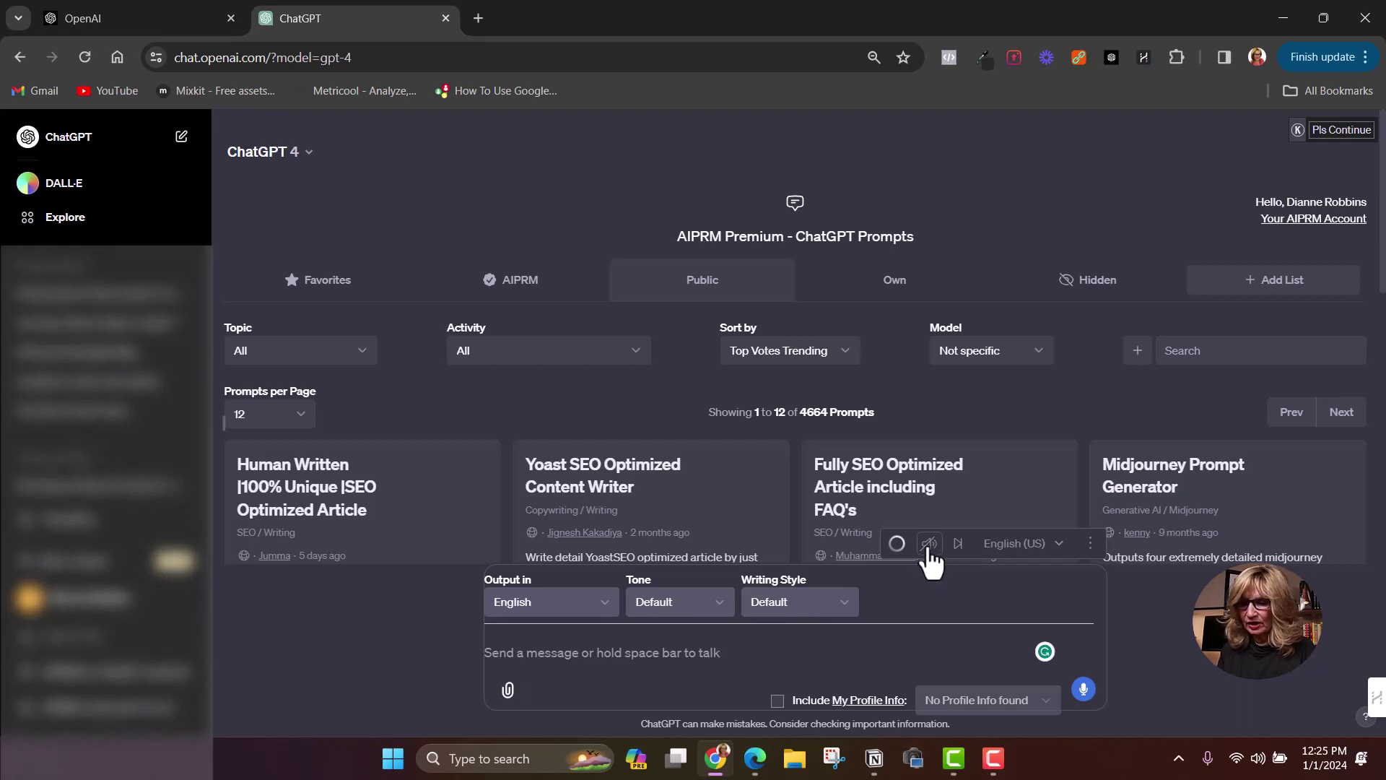
click(929, 550)
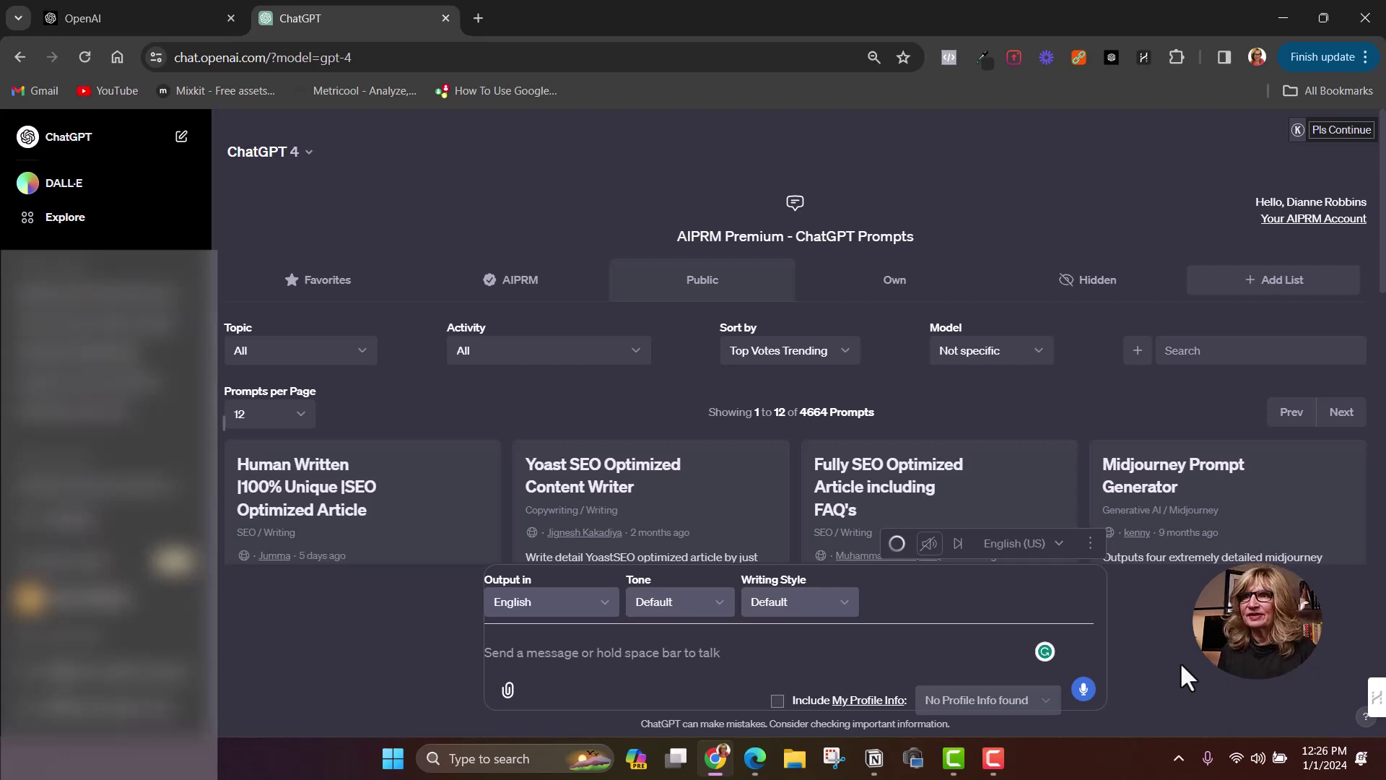
Choose Authoritative in the Tone dropdown and Conversational in the Writing Style dropdown.
mouse_move(1343, 478)
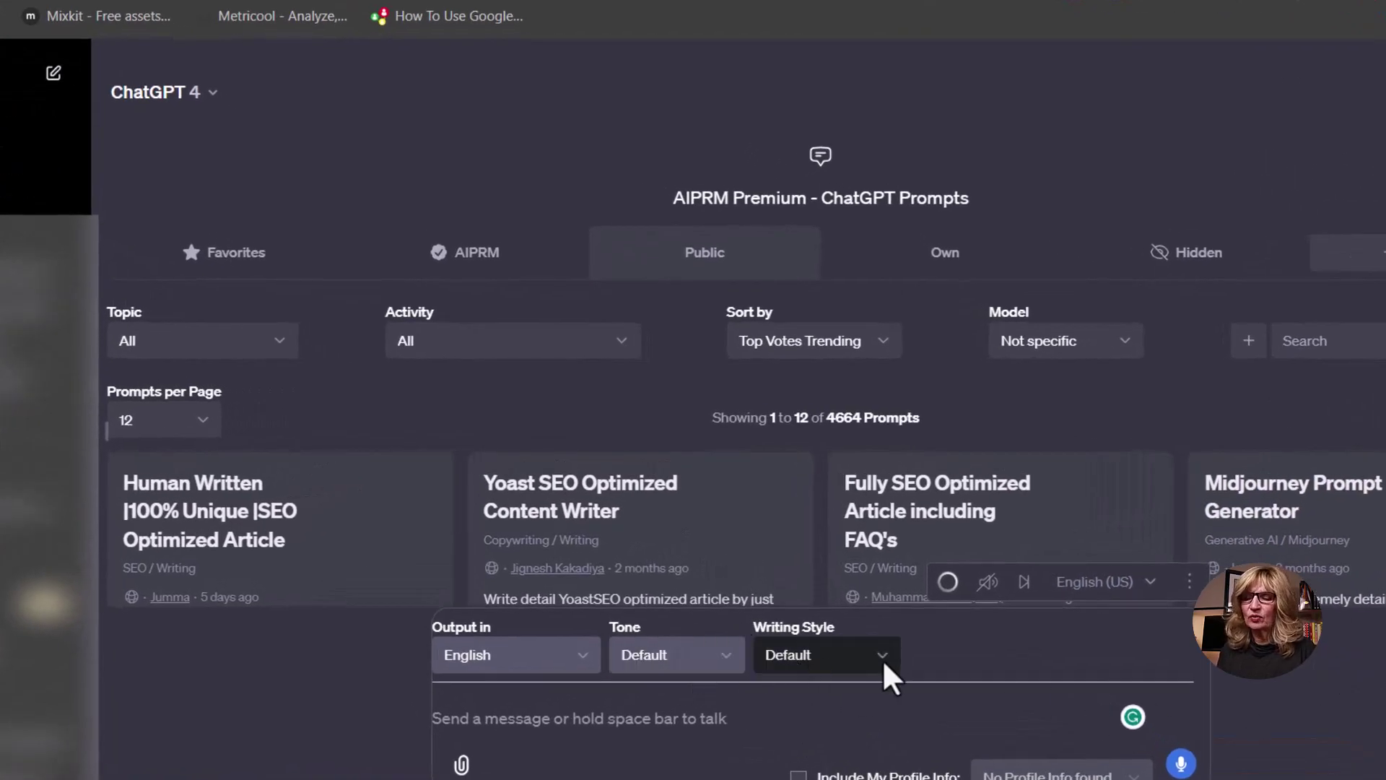
click(693, 660)
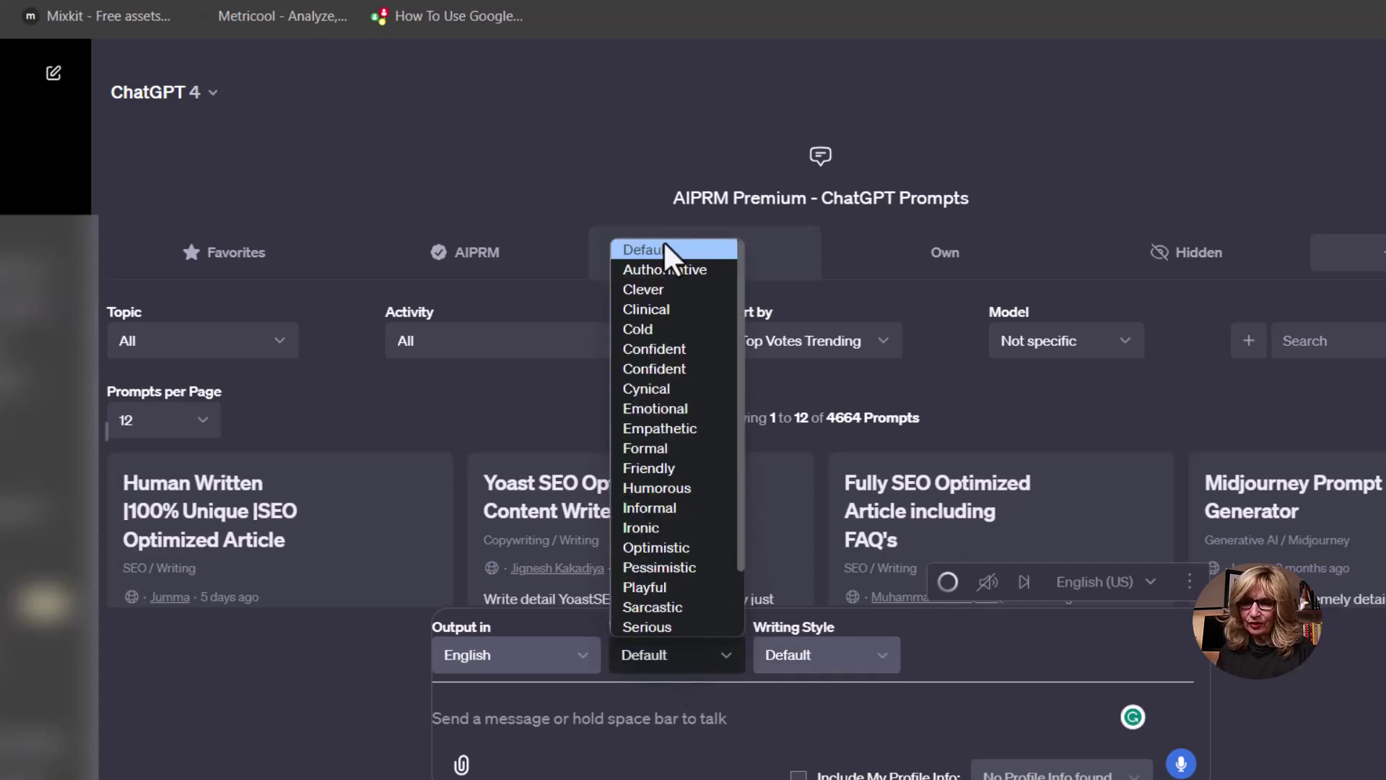
click(659, 274)
click(877, 650)
click(815, 330)
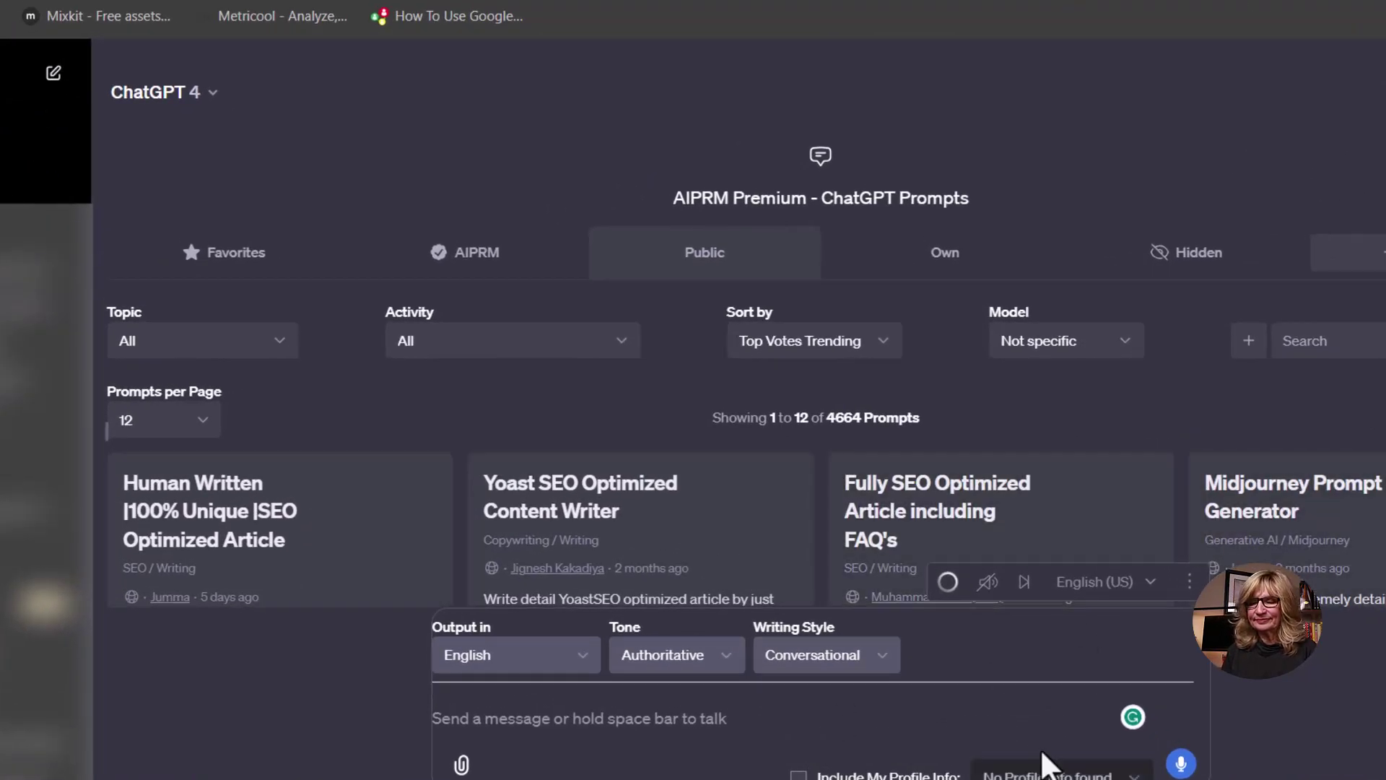
Dictate and send a prompt on 2023 renewable energy trends, then read the six-point reply.
click(1181, 763)
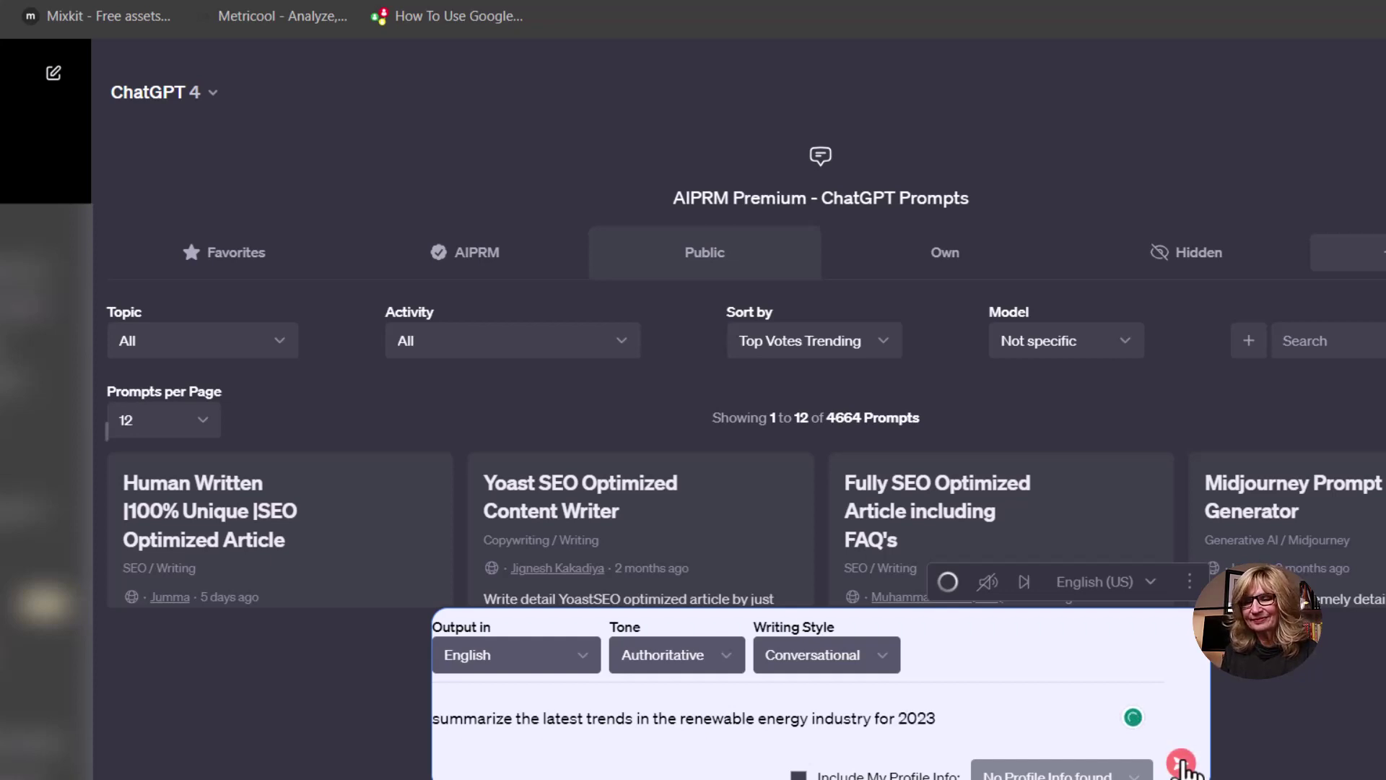
click(1180, 764)
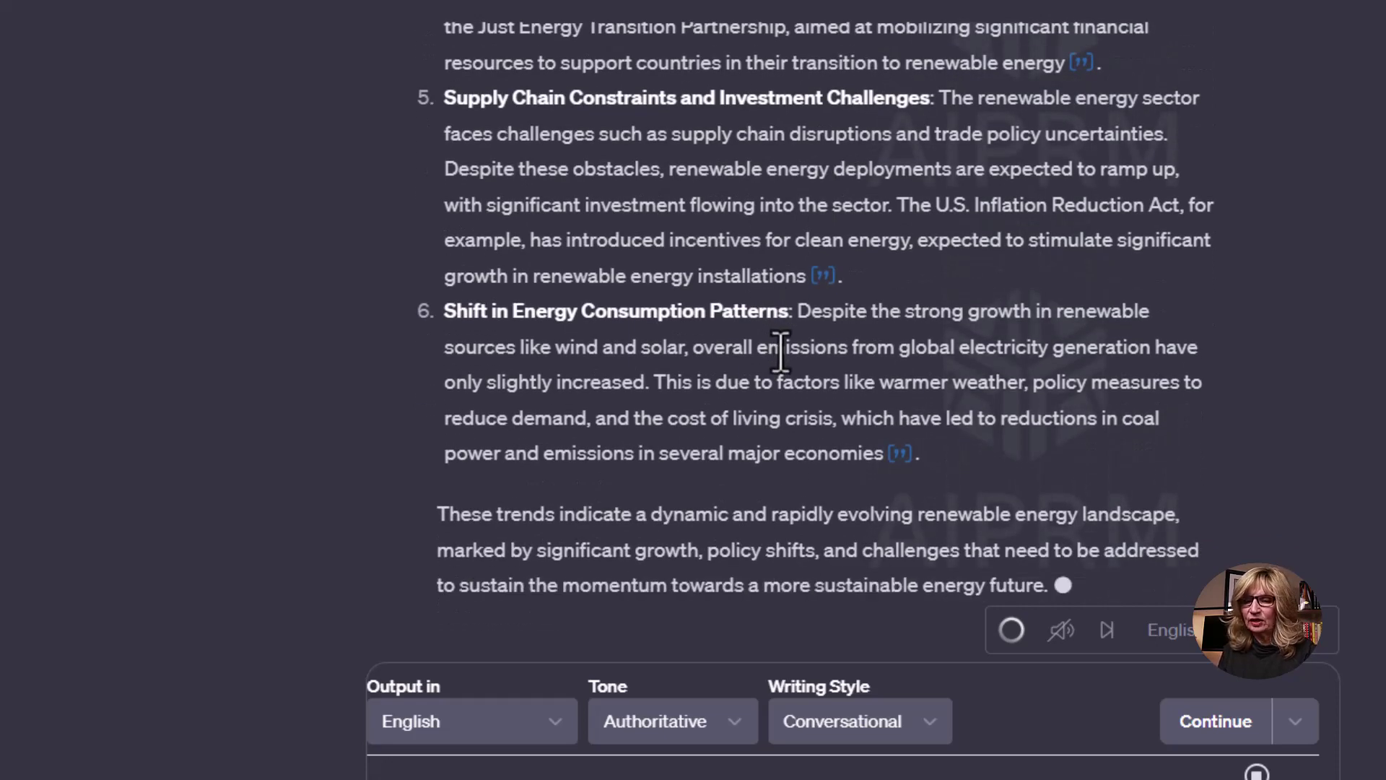
scroll(779, 350, up, 12)
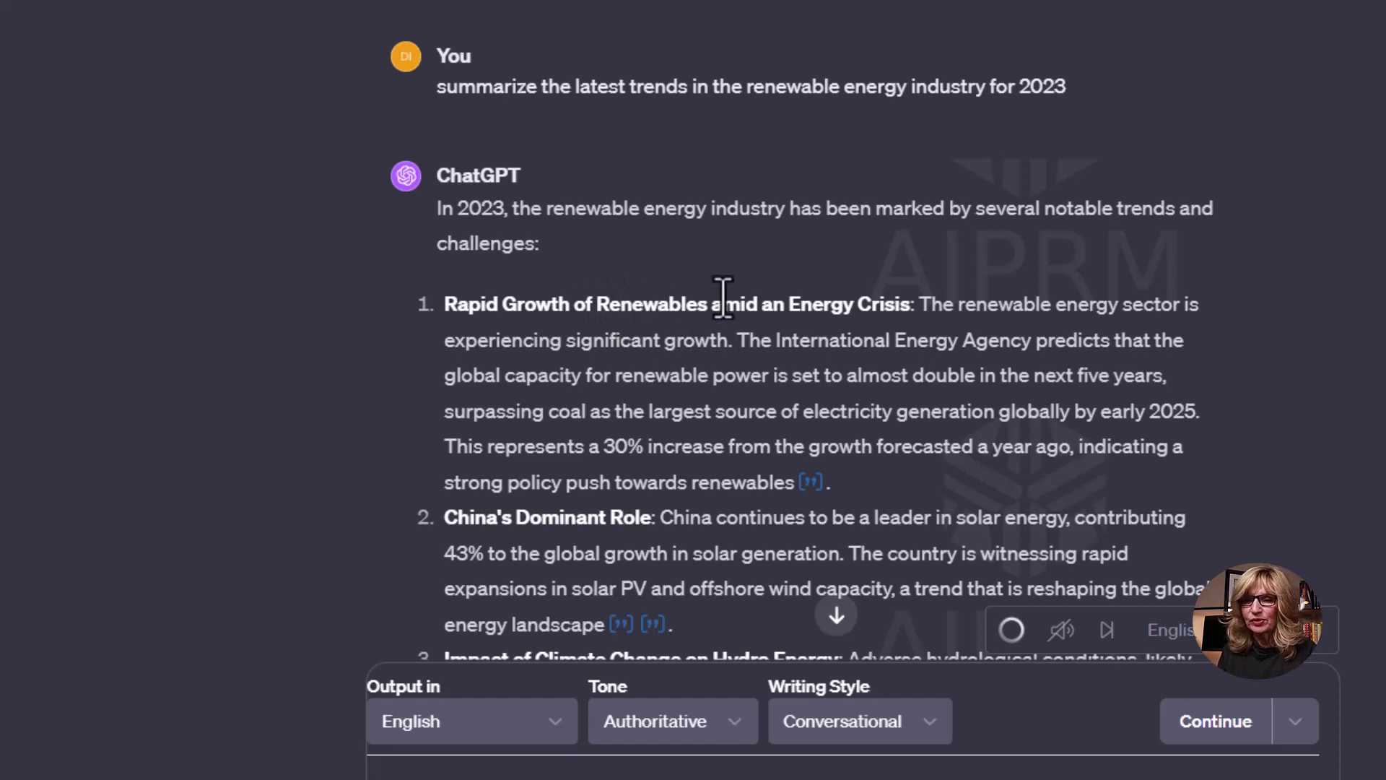
scroll(844, 339, down, 2)
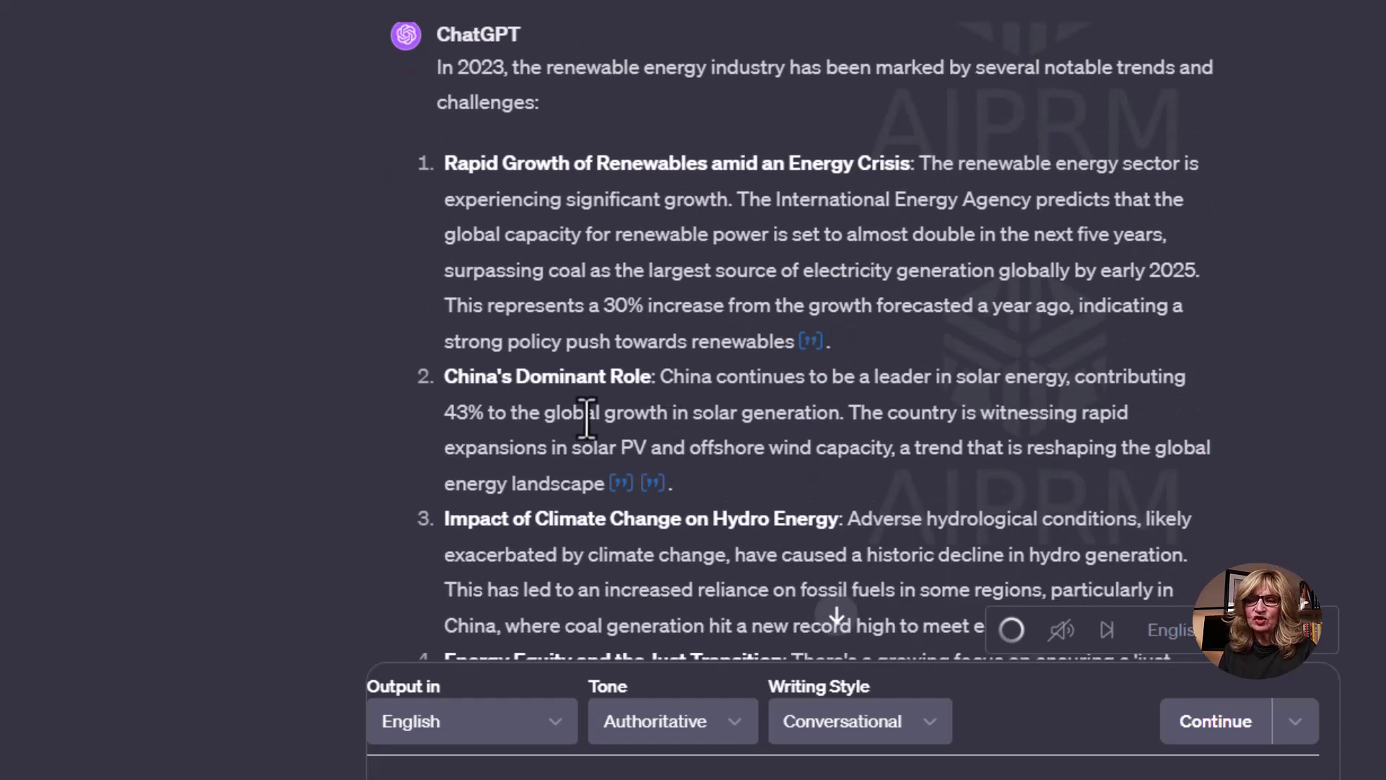
scroll(705, 380, down, 2)
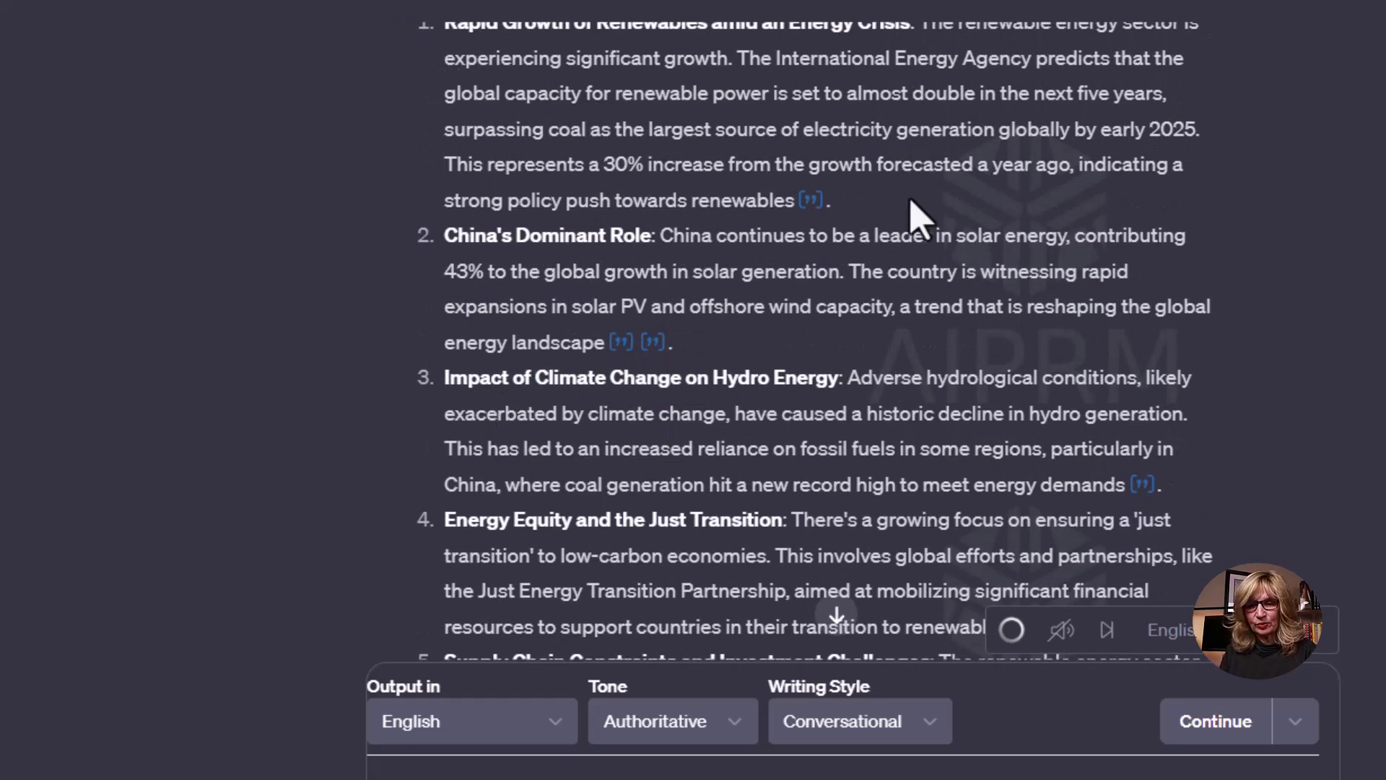
scroll(903, 216, down, 2)
scroll(899, 224, down, 2)
scroll(838, 224, down, 4)
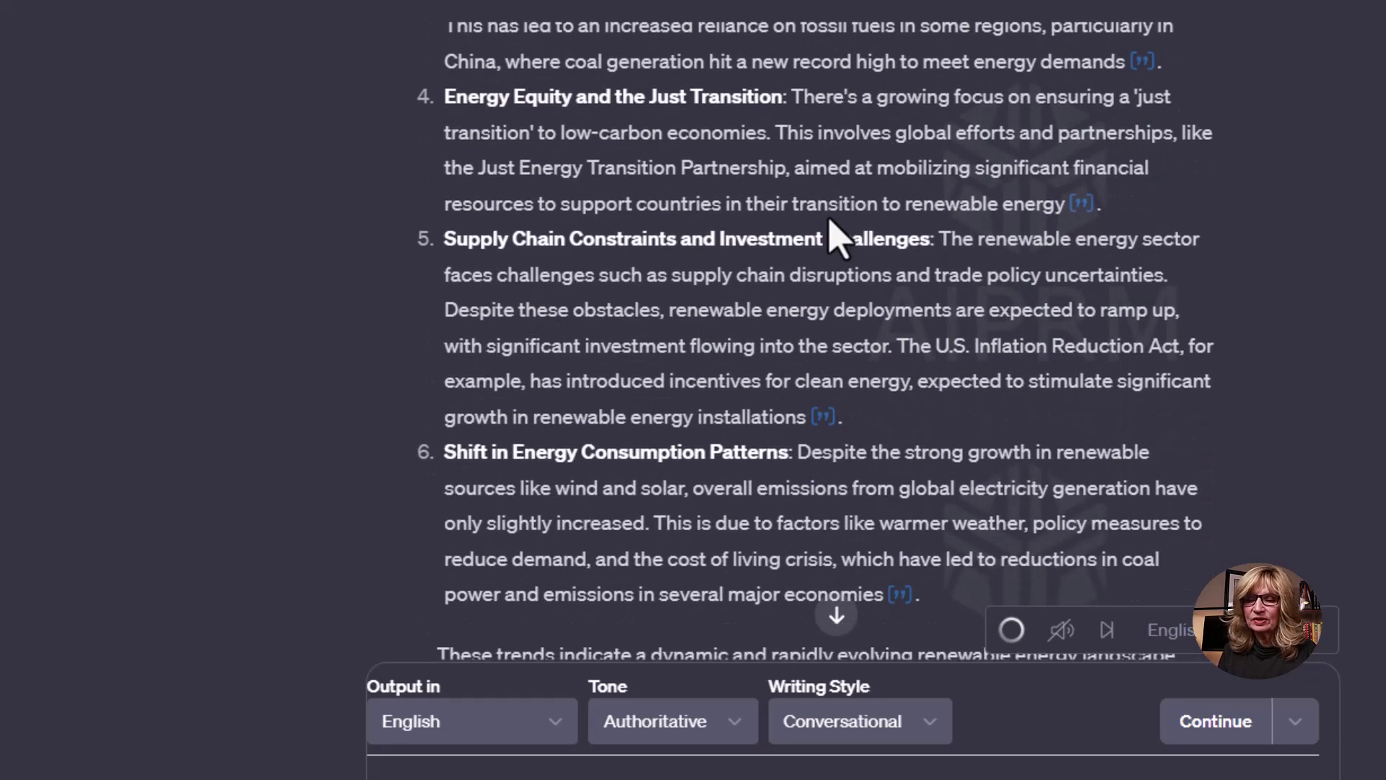
scroll(823, 231, down, 1)
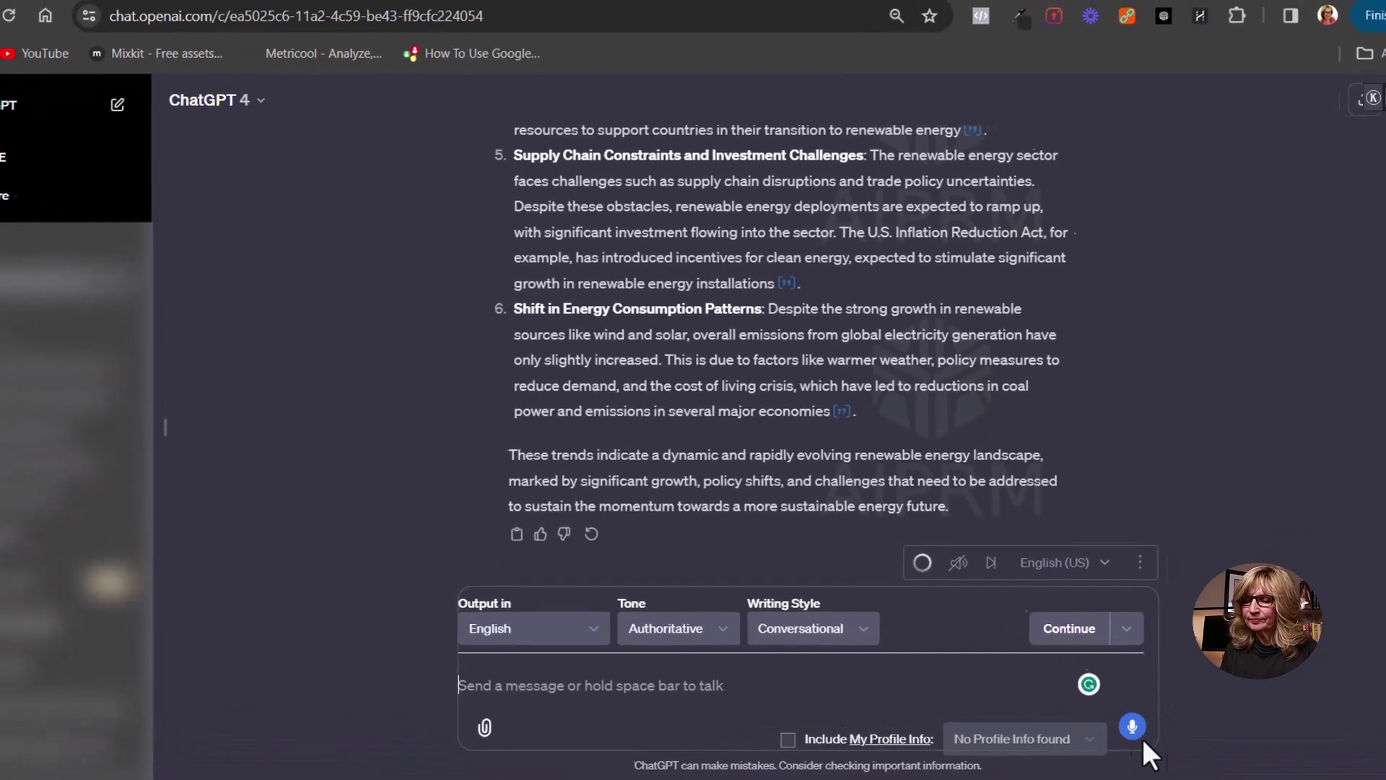
Ask by voice about eco-friendly consumer demographics, then dictate a prompt on how online fitness platforms compete.
click(1083, 688)
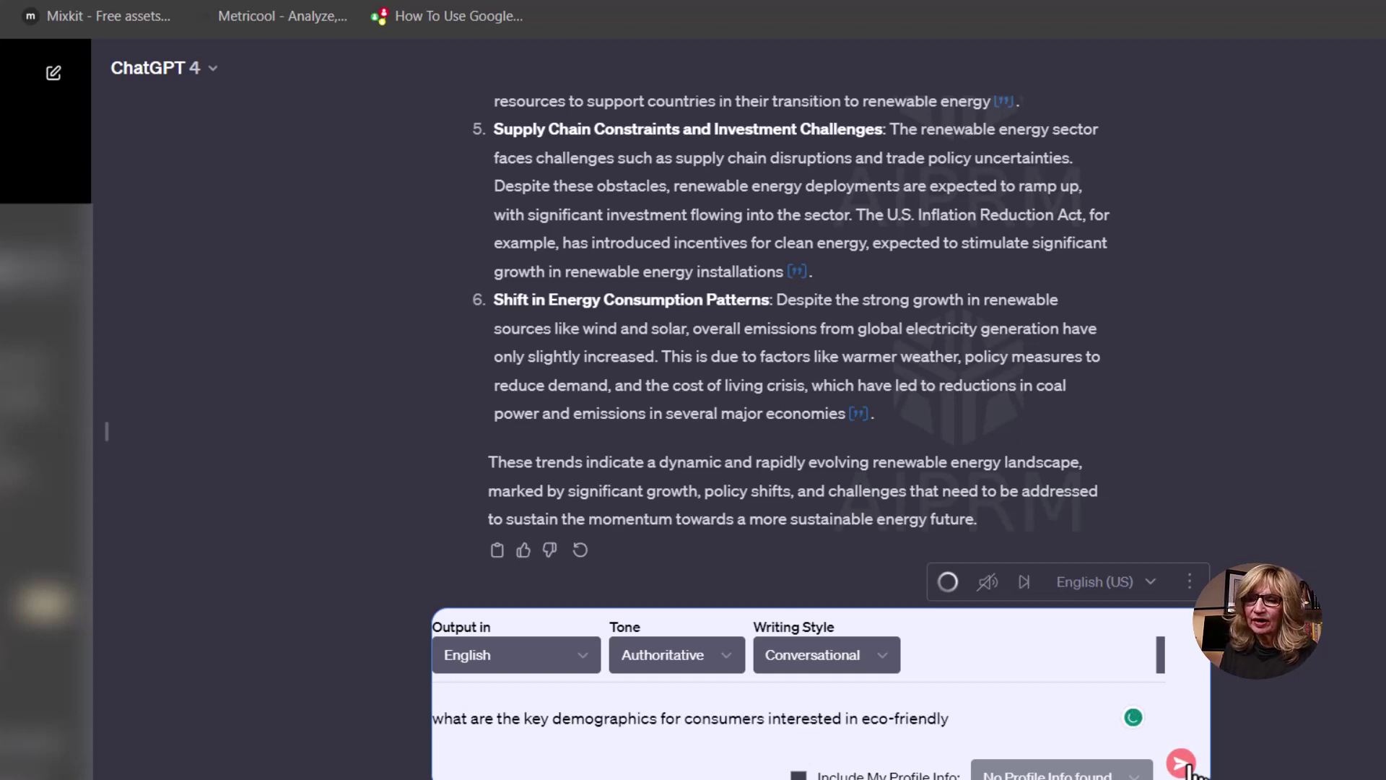
click(1181, 764)
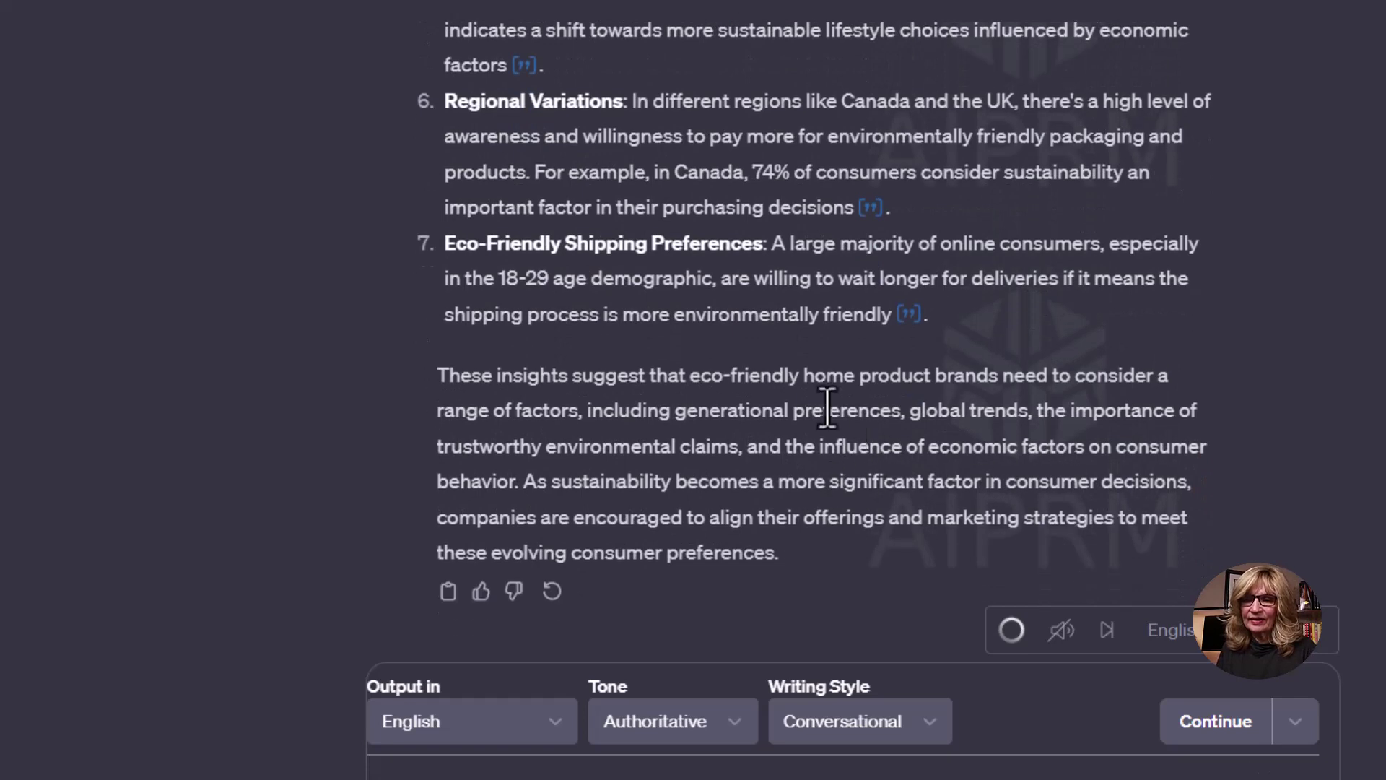
scroll(813, 412, up, 15)
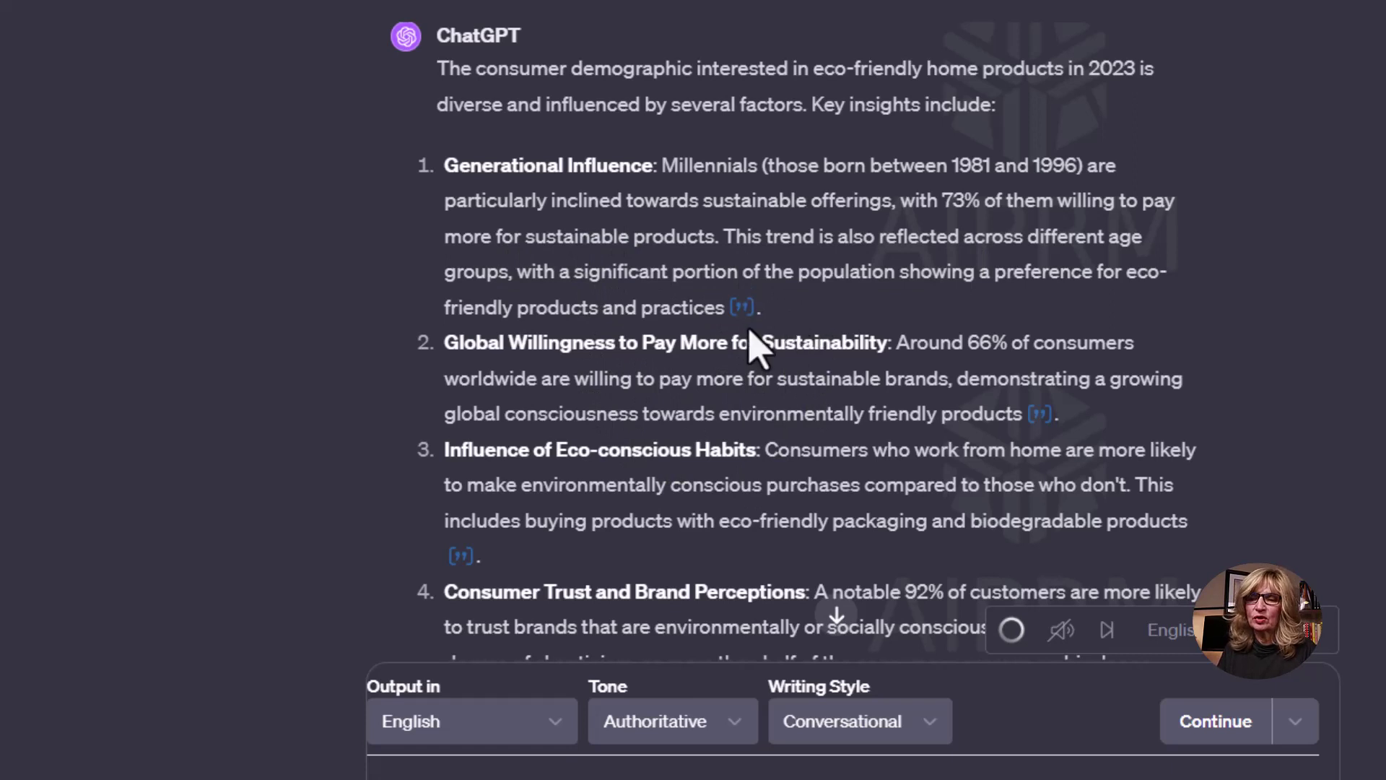
mouse_move(740, 319)
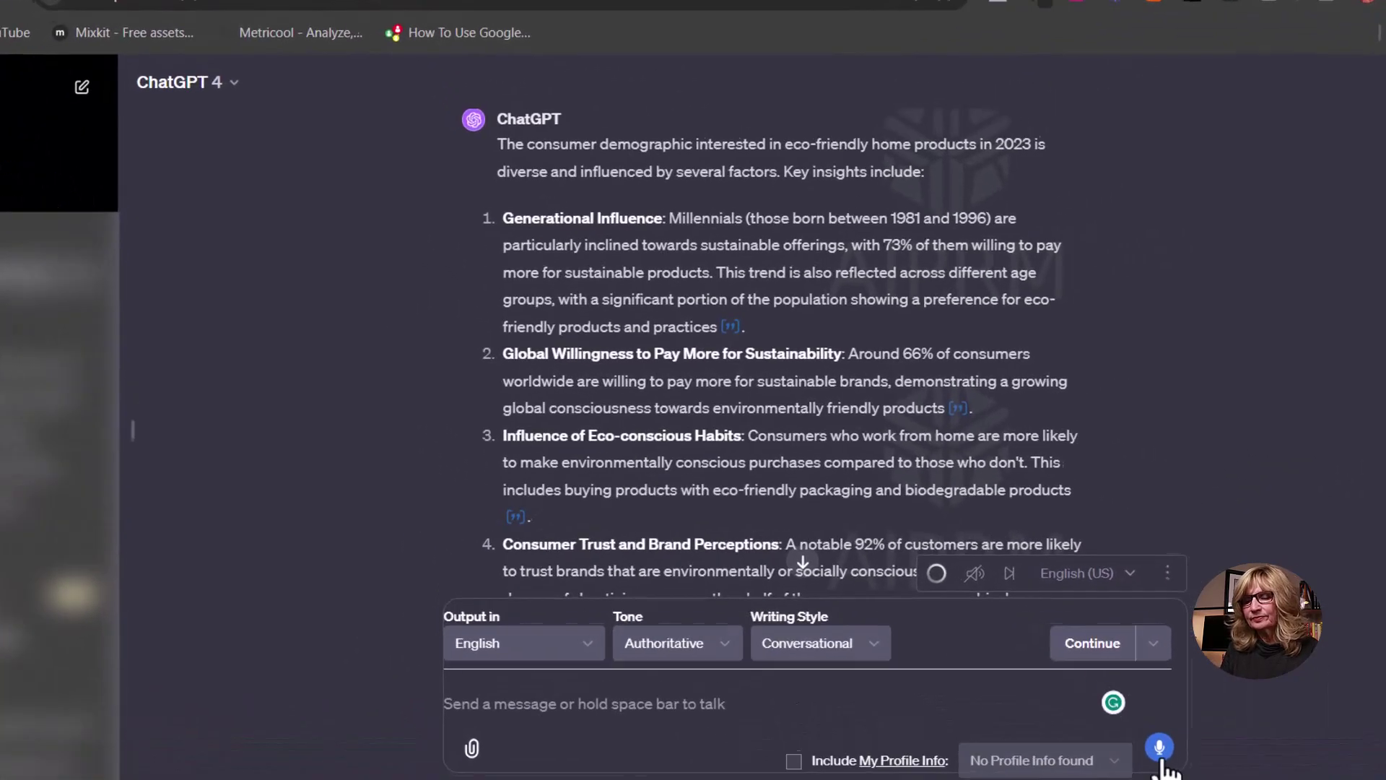
click(1160, 749)
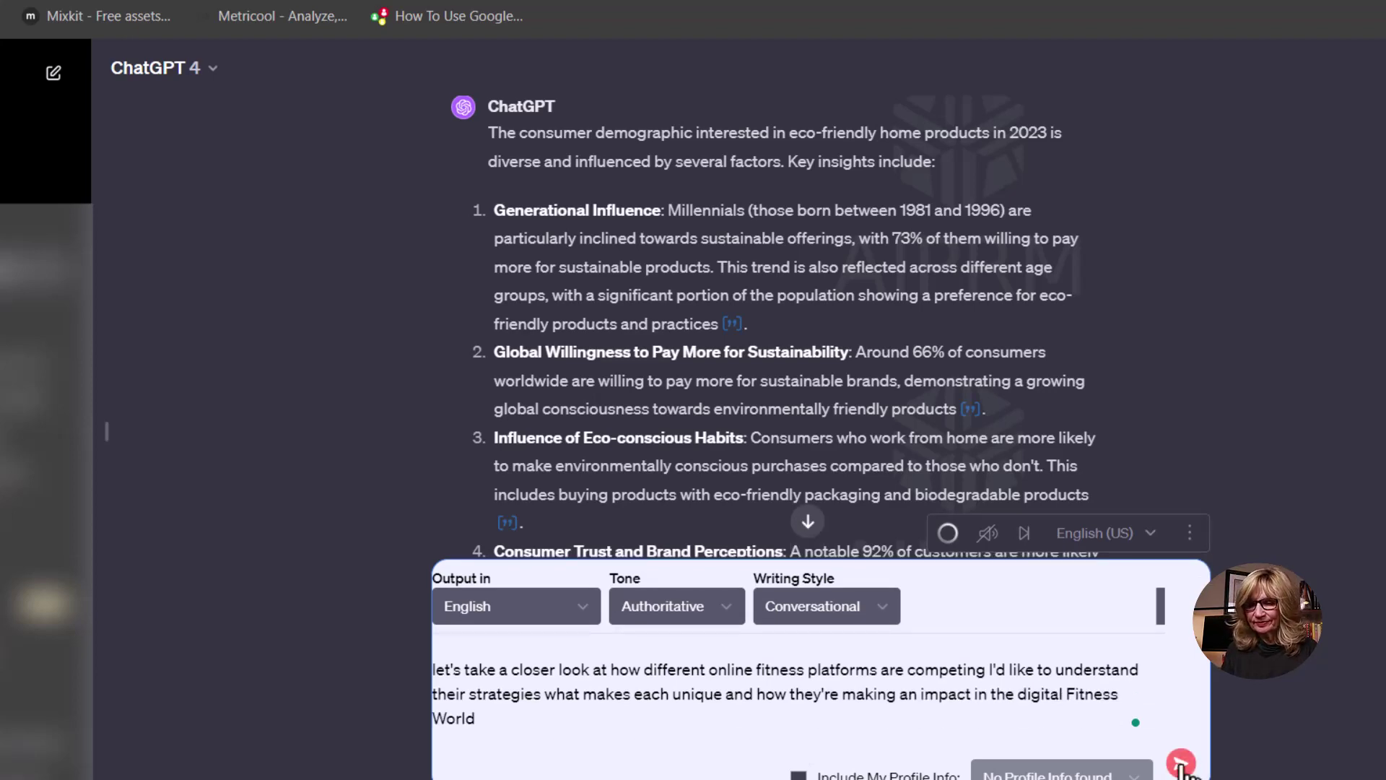
Send the fitness-platform prompt, read its ten-point reply, and dictate a digital marketing opportunities question.
click(1181, 764)
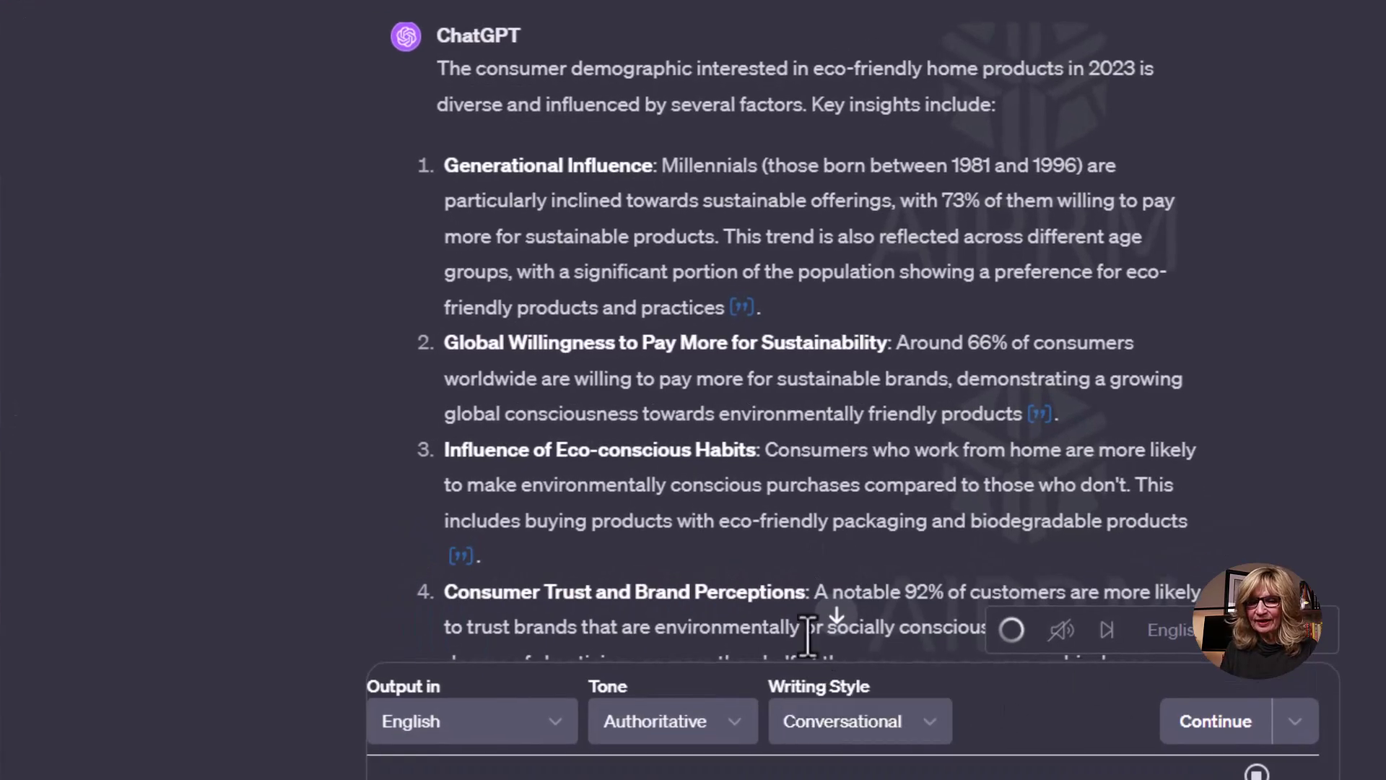
click(836, 615)
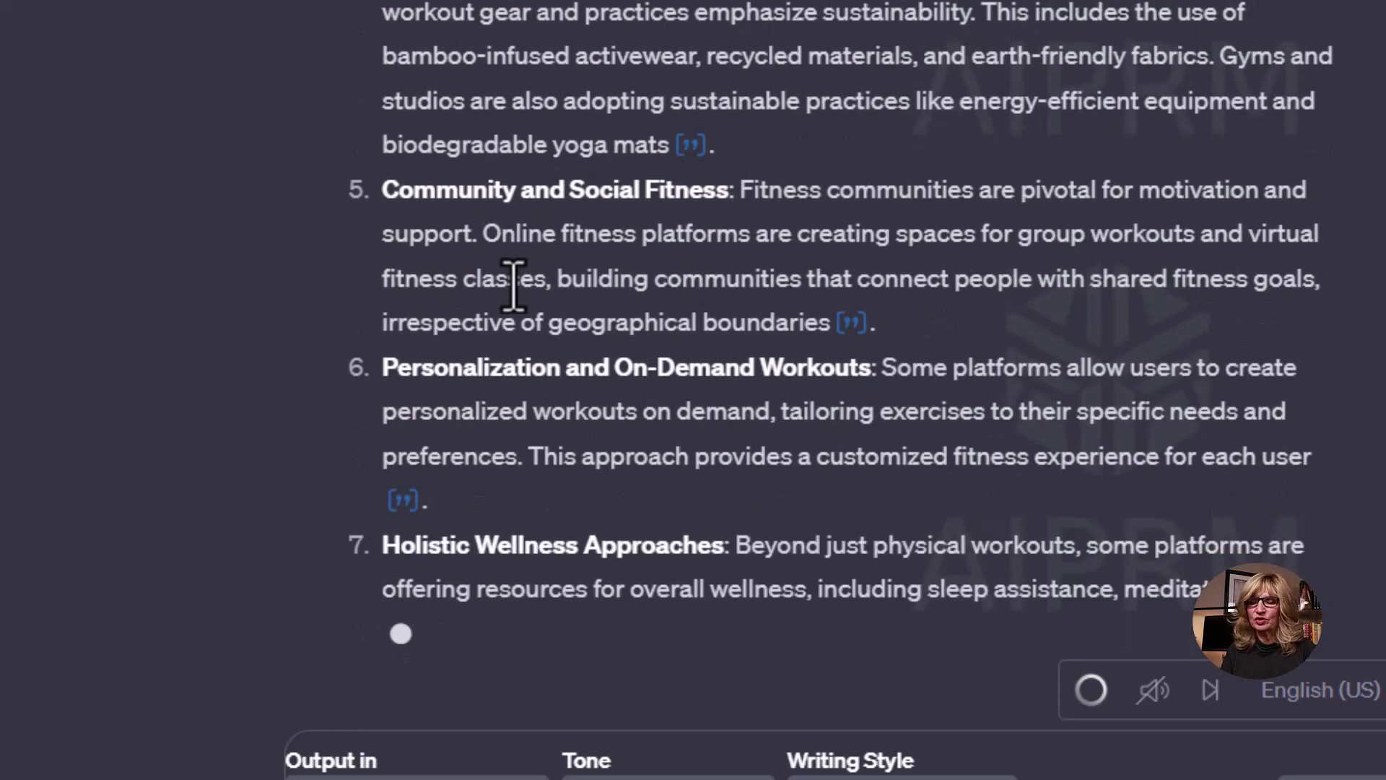
scroll(519, 239, up, 15)
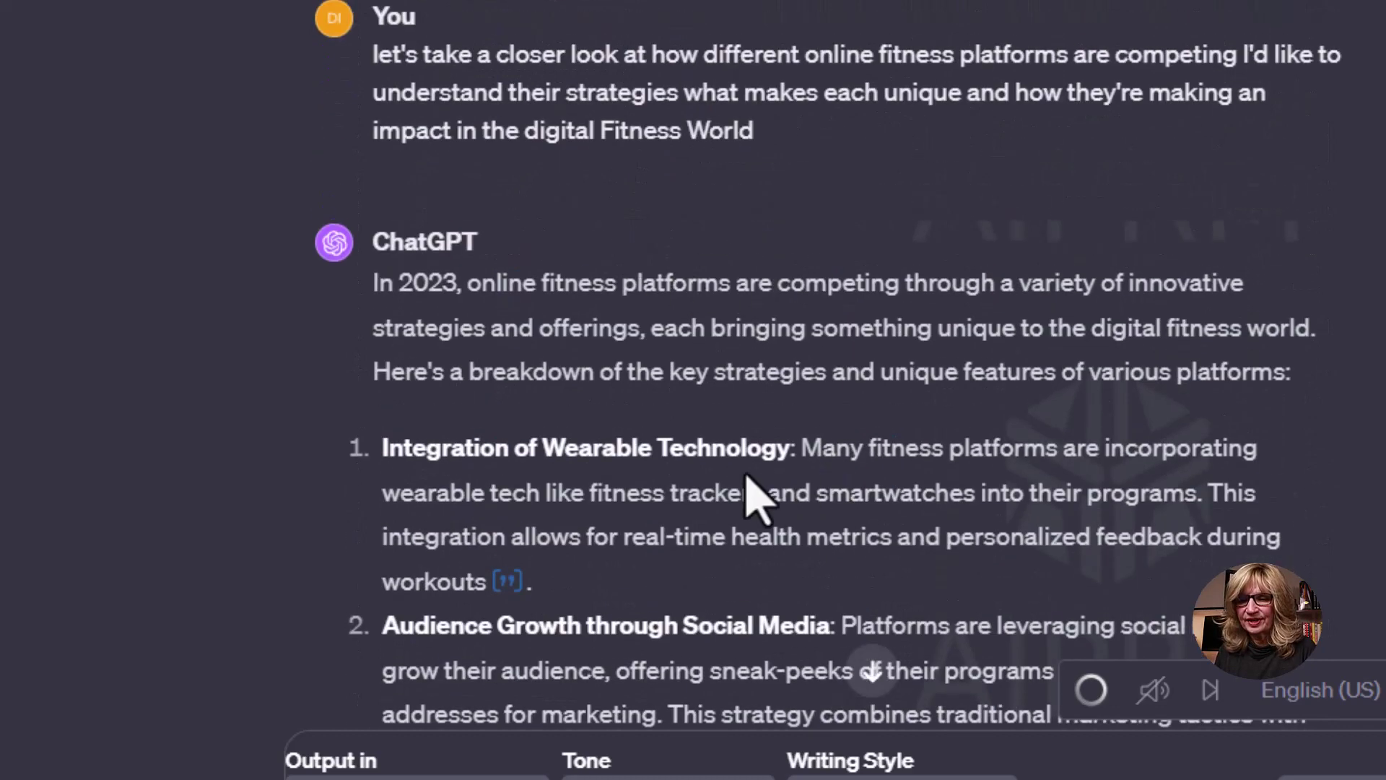
scroll(838, 498, down, 2)
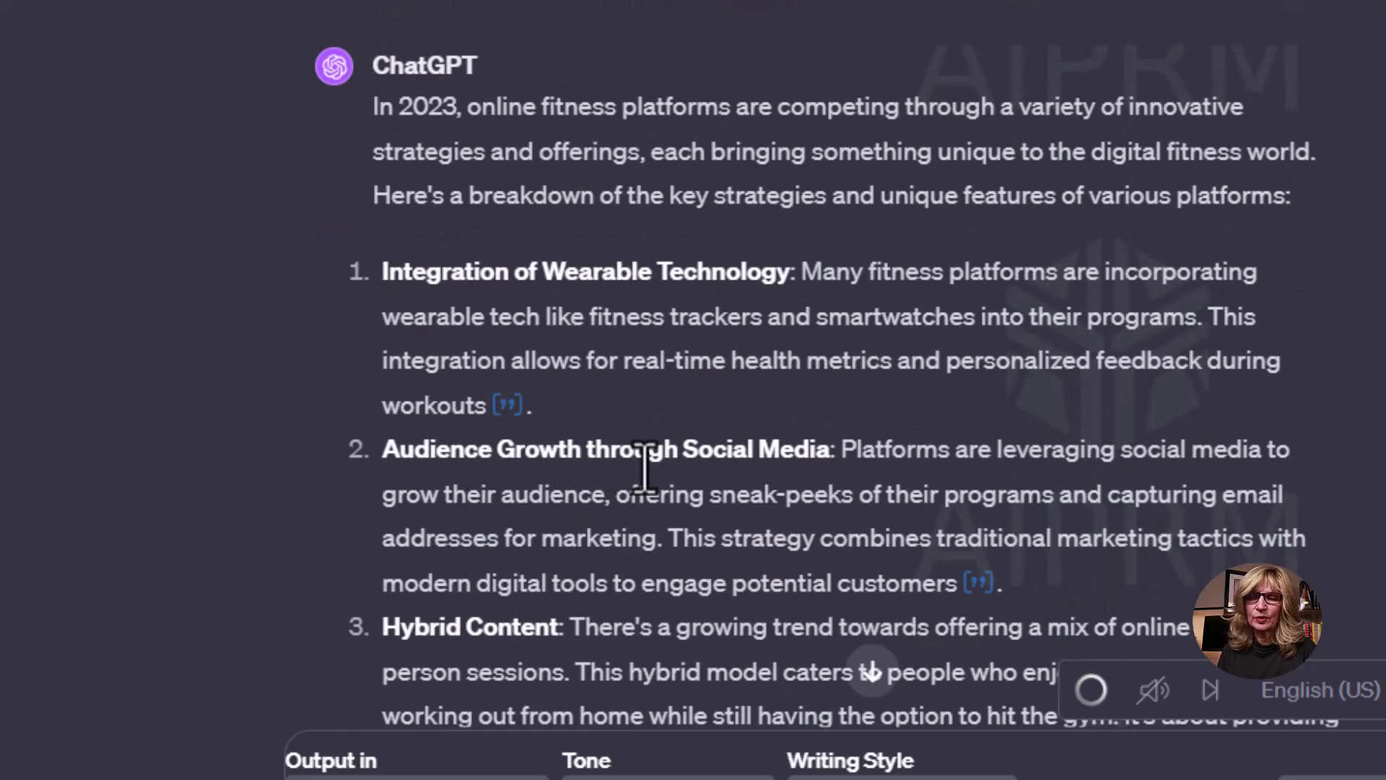
scroll(929, 495, down, 2)
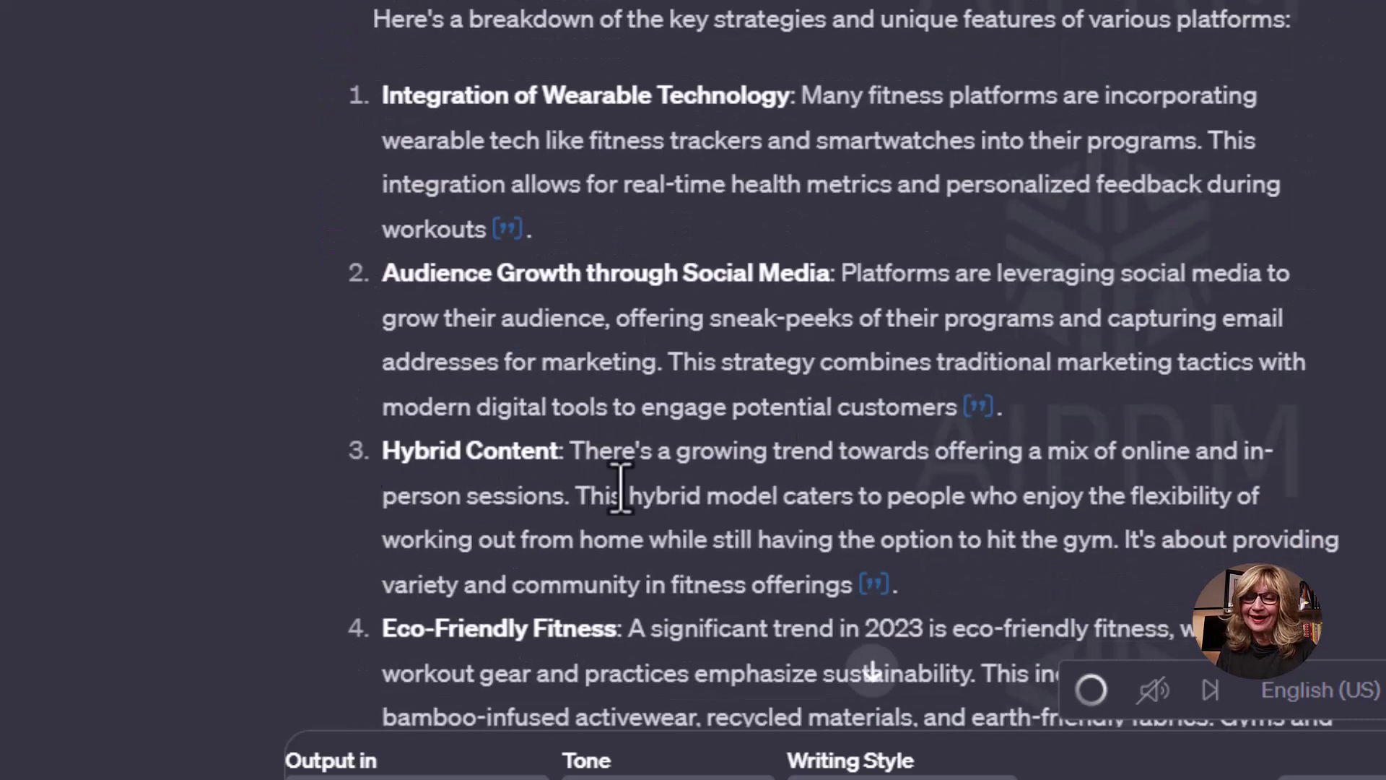
scroll(813, 501, down, 6)
scroll(822, 513, down, 5)
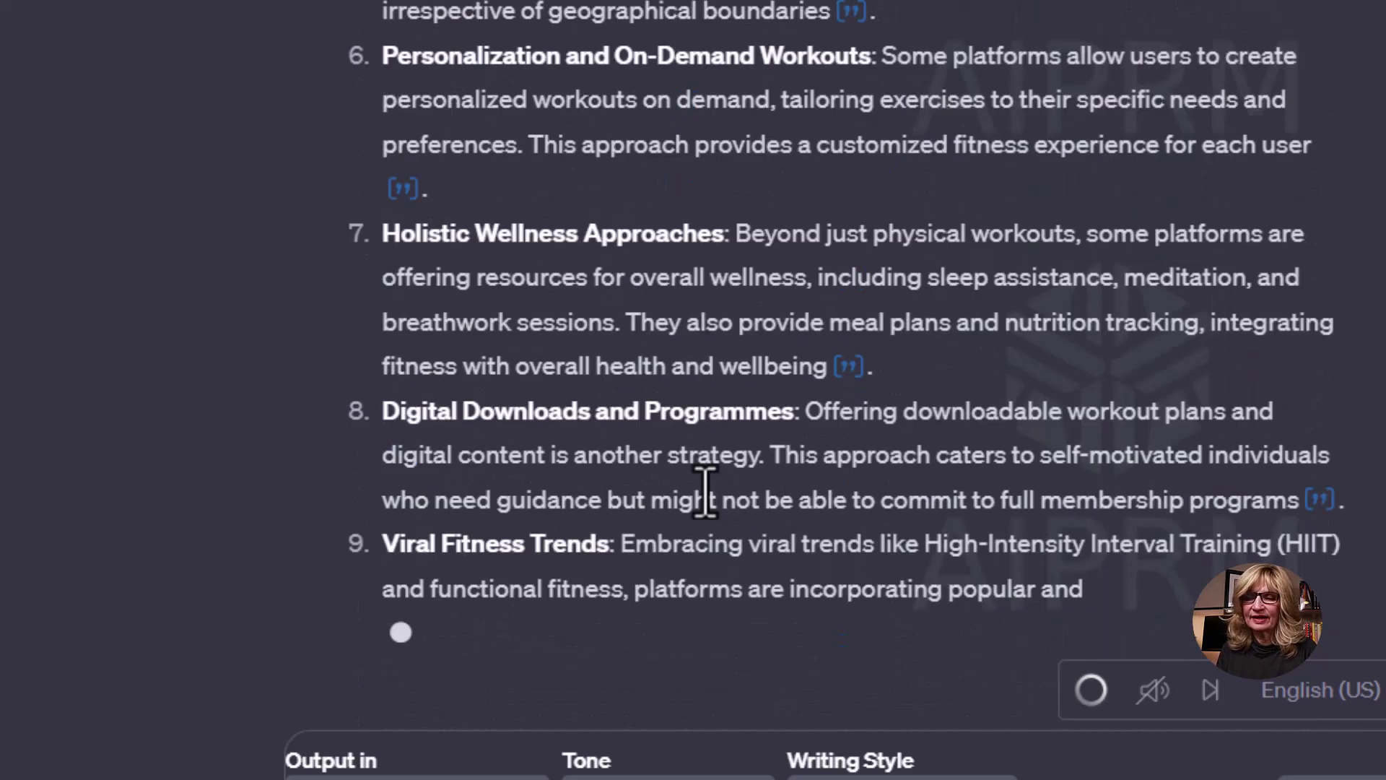
scroll(715, 354, down, 2)
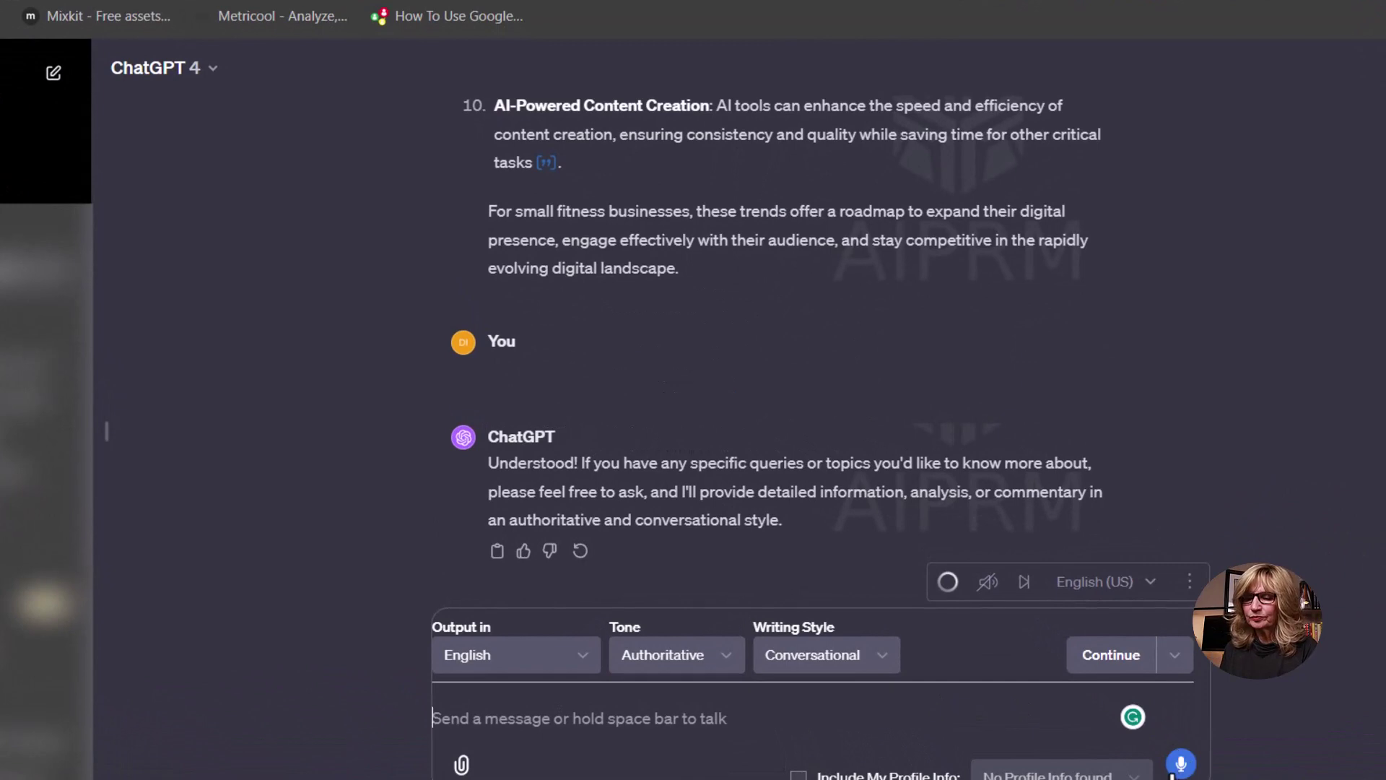
click(1181, 770)
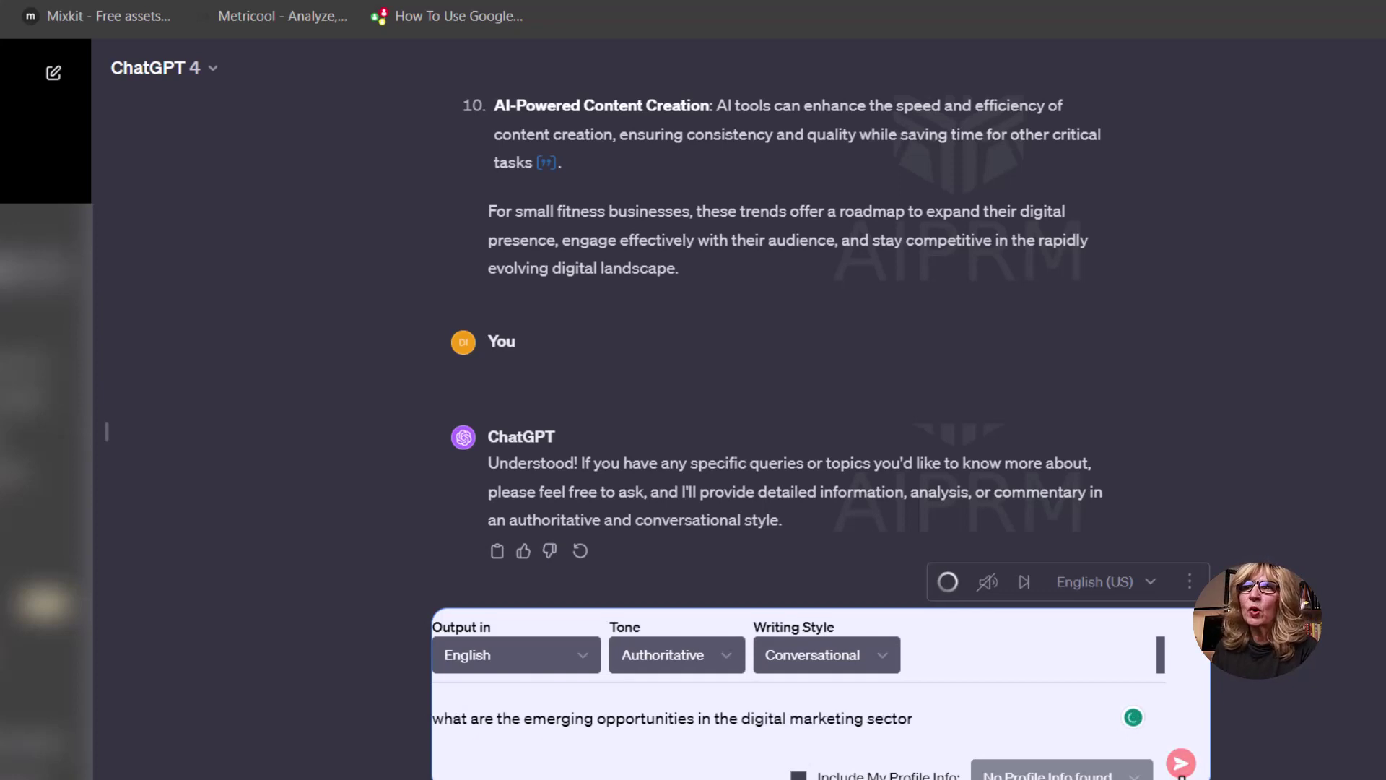
Submit the digital marketing opportunities question and scroll through the ten strategies for small fitness businesses.
click(1180, 763)
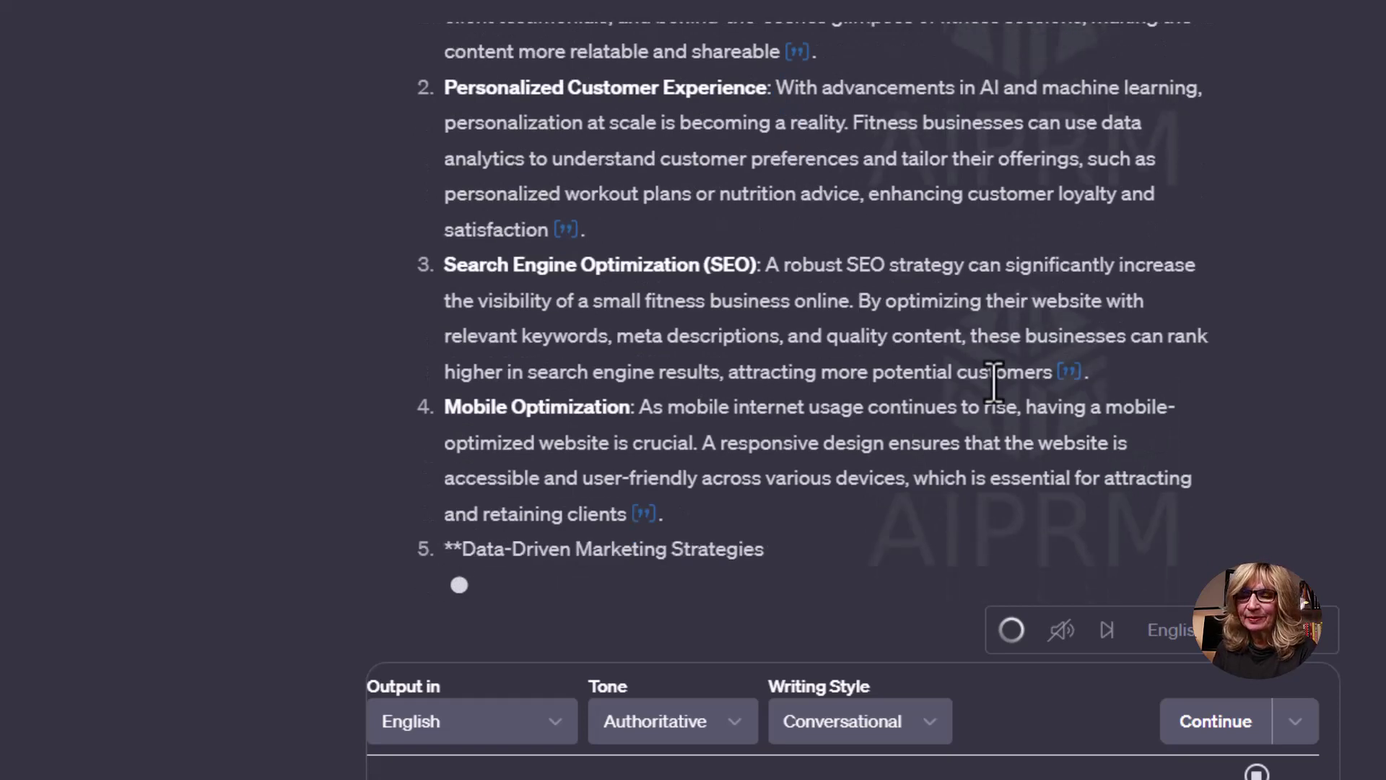
scroll(1104, 235, up, 5)
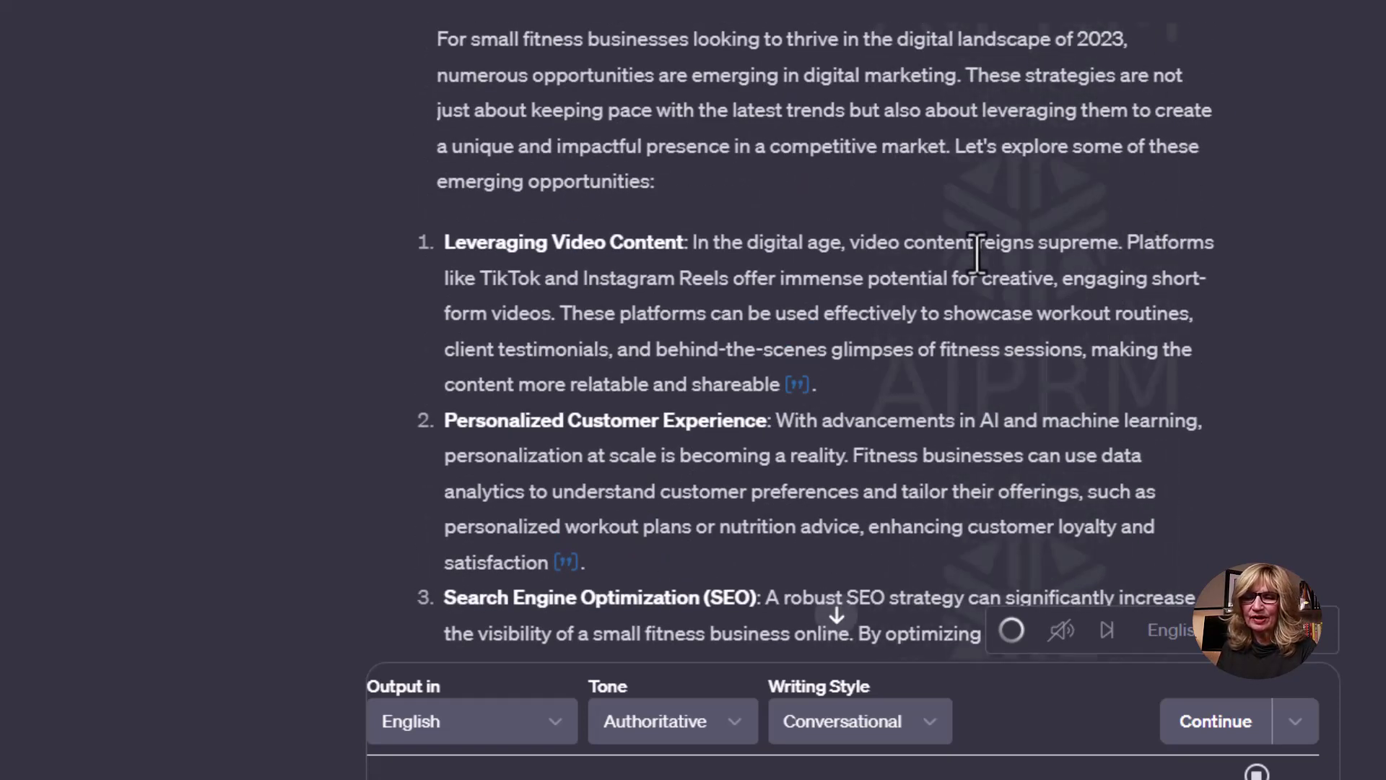
scroll(983, 259, down, 4)
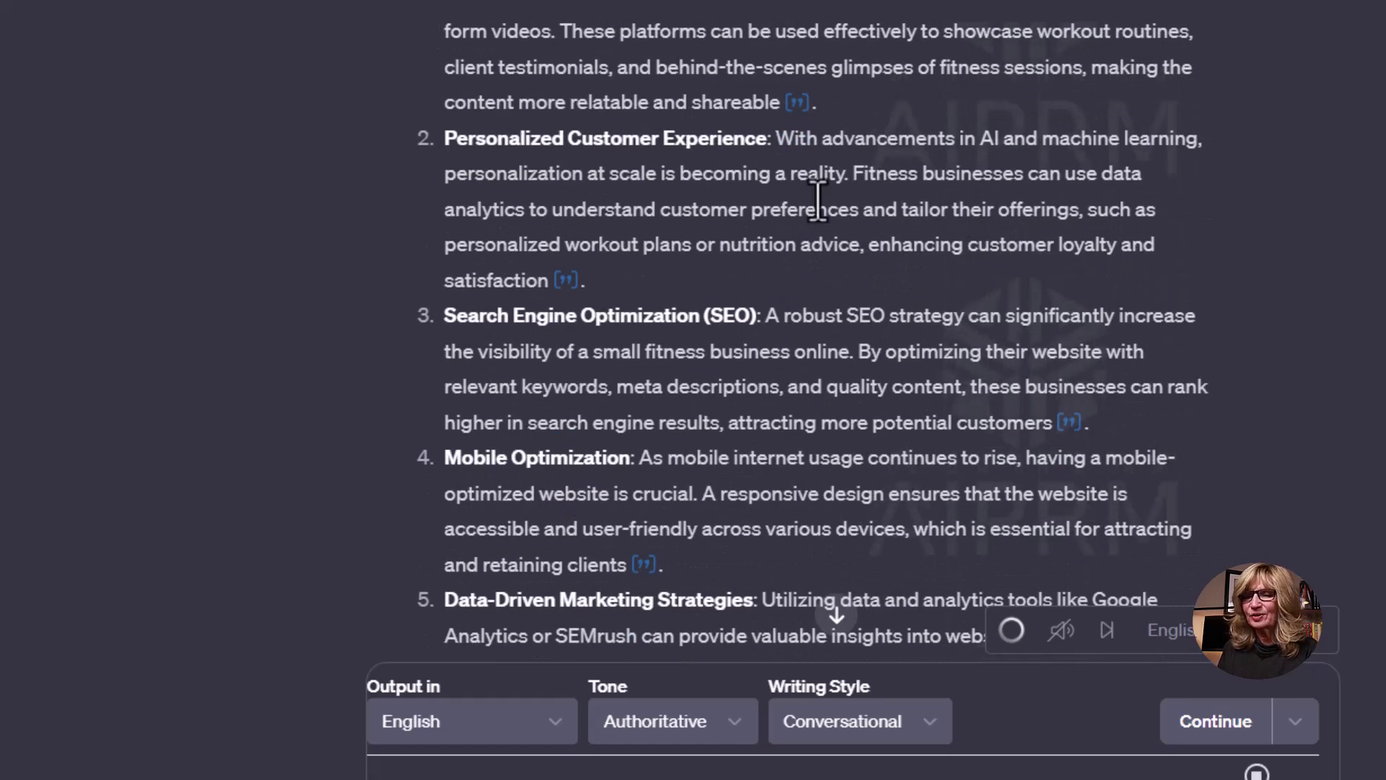
scroll(810, 192, down, 2)
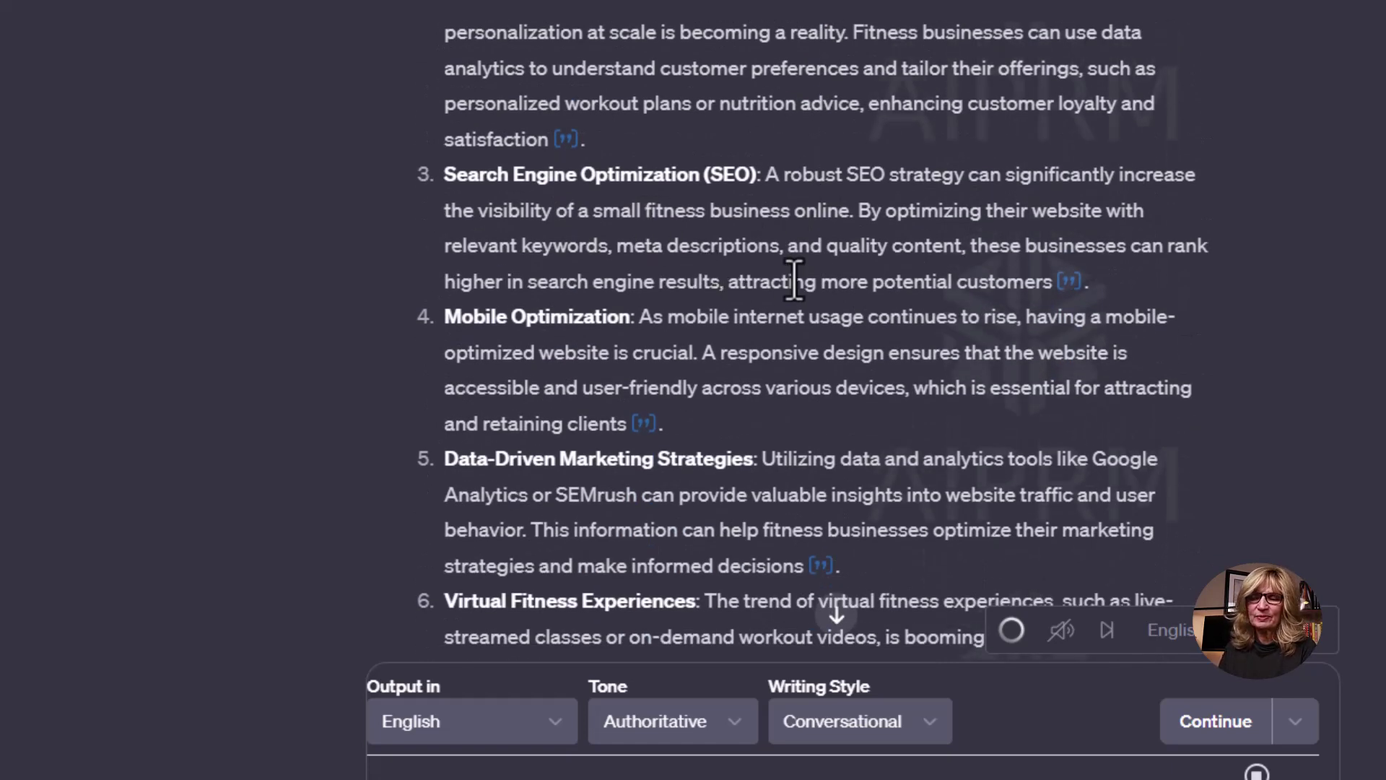
scroll(786, 331, down, 4)
scroll(786, 325, down, 2)
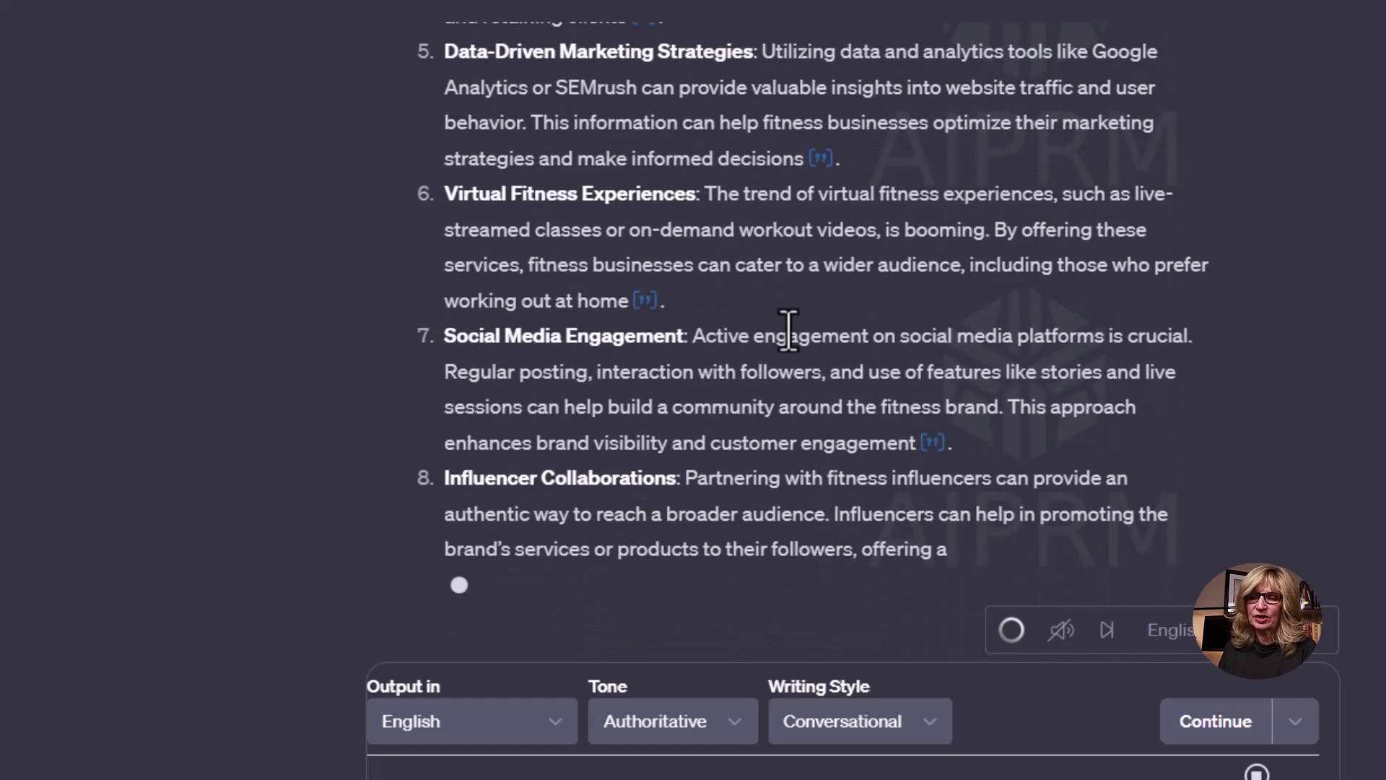
scroll(783, 331, down, 1)
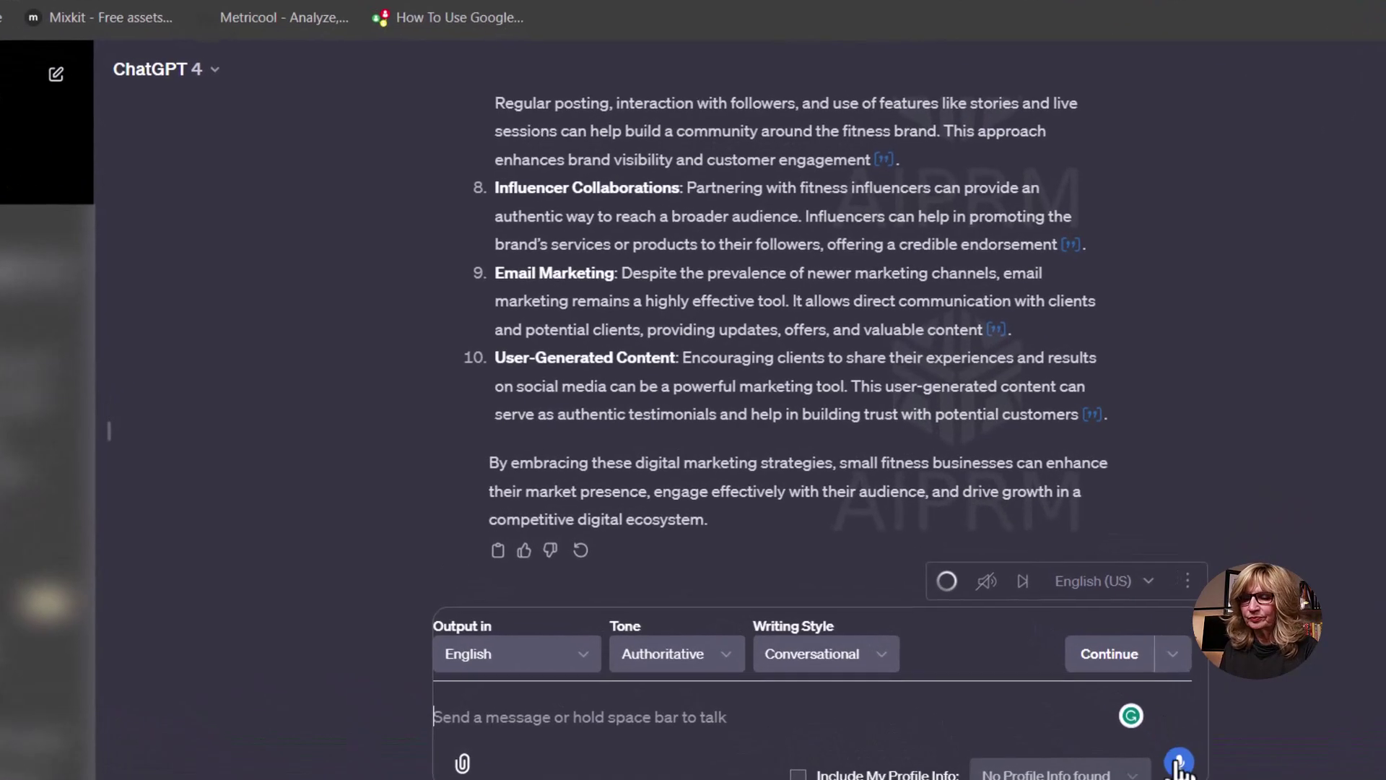
Dictate a question on the challenges facing health and fitness startups.
click(1178, 764)
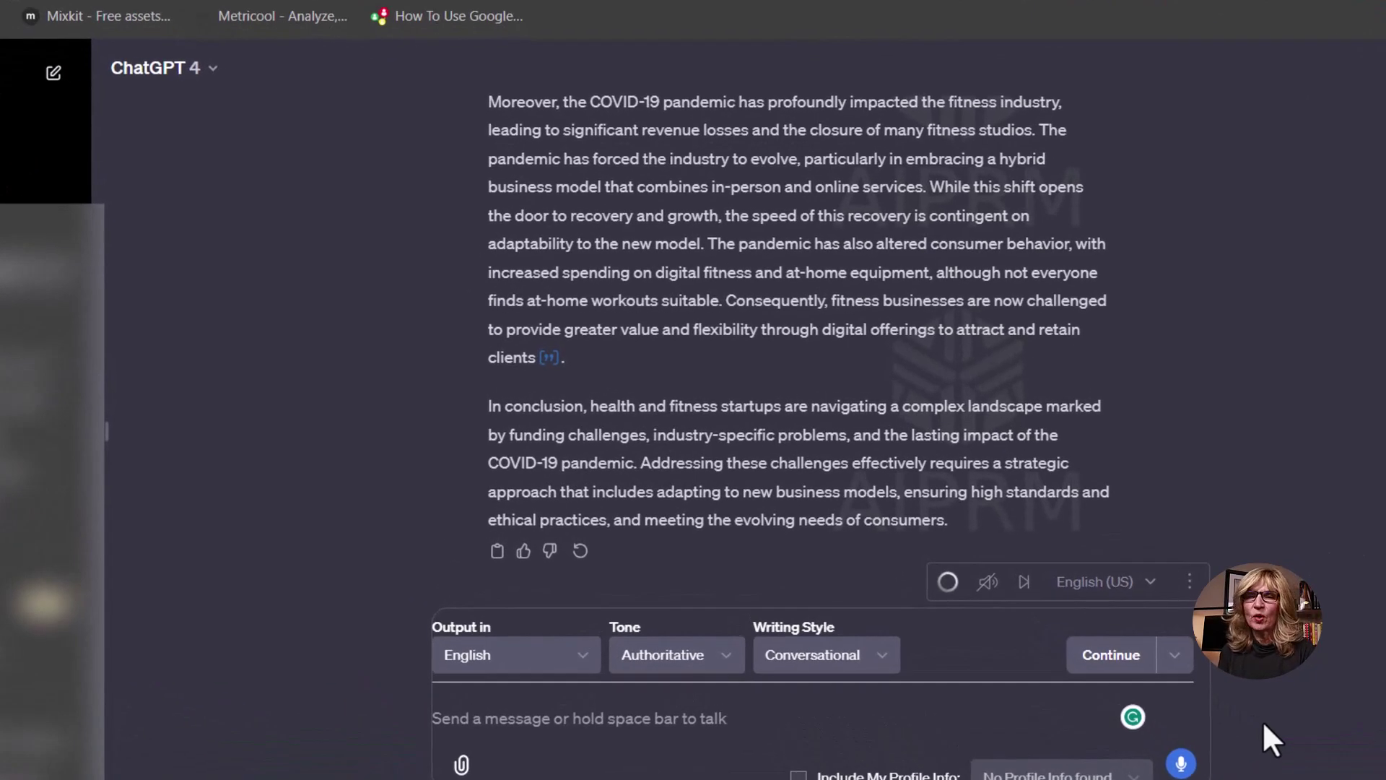
Dictate and send a question on the feasibility of a subscription-based vegan meal kit service.
click(1181, 763)
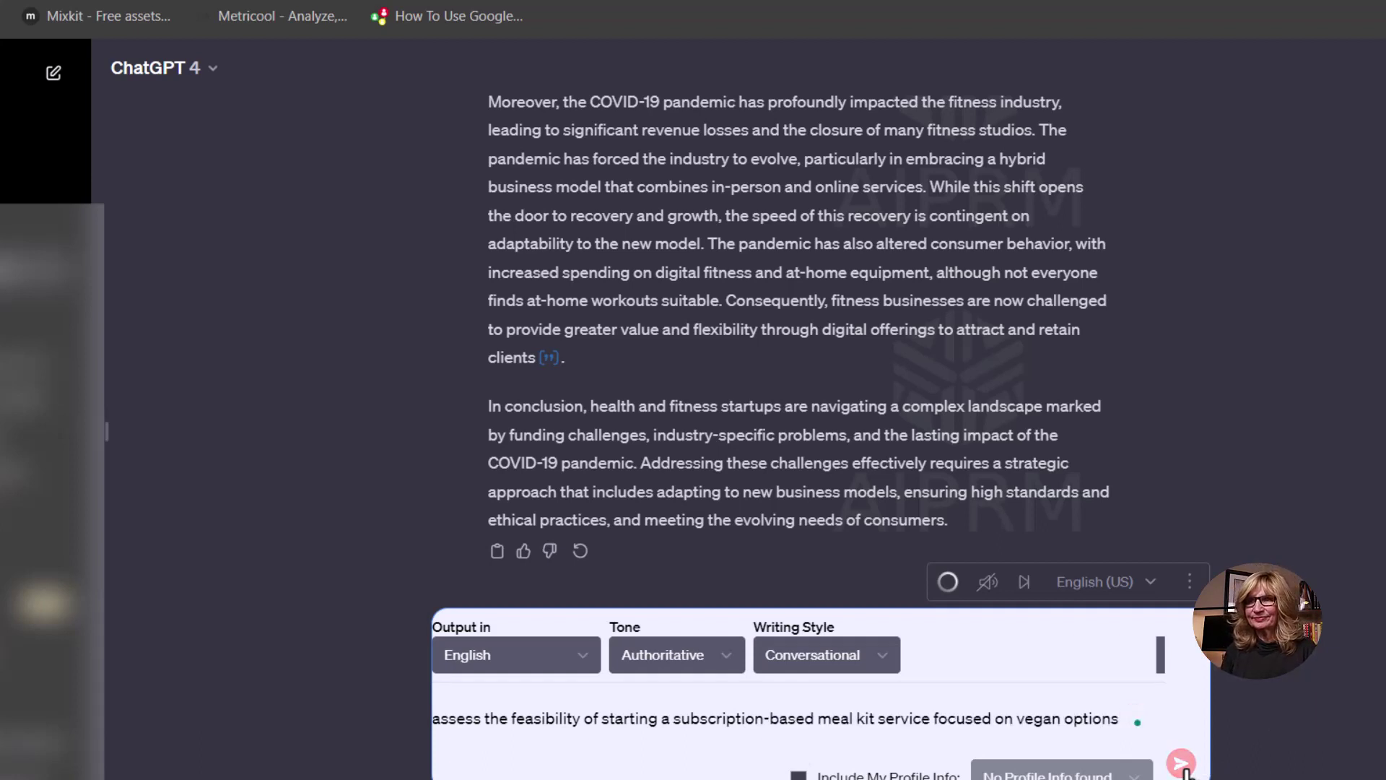
click(1181, 764)
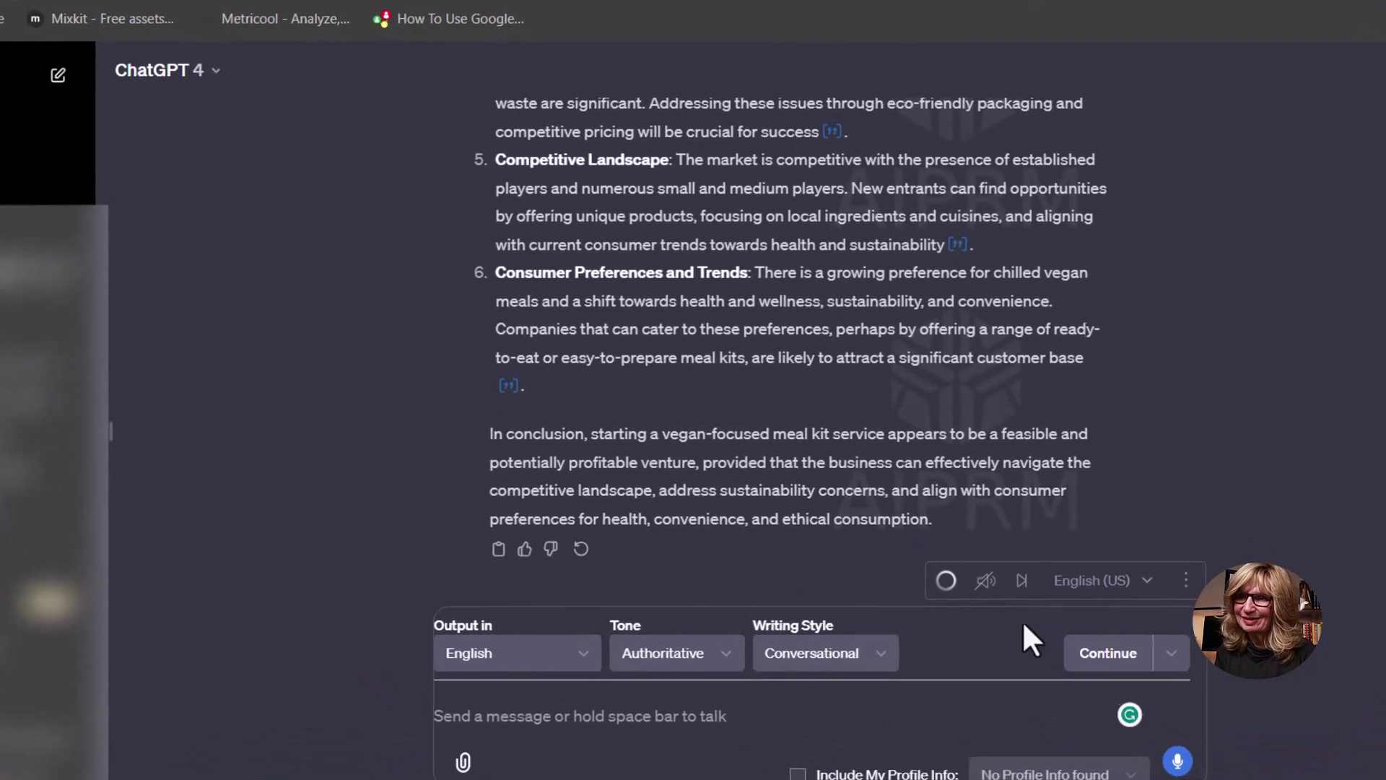
Dictate and send a request for eco-friendly urban fashion business ideas, then scroll through all ten.
click(1083, 689)
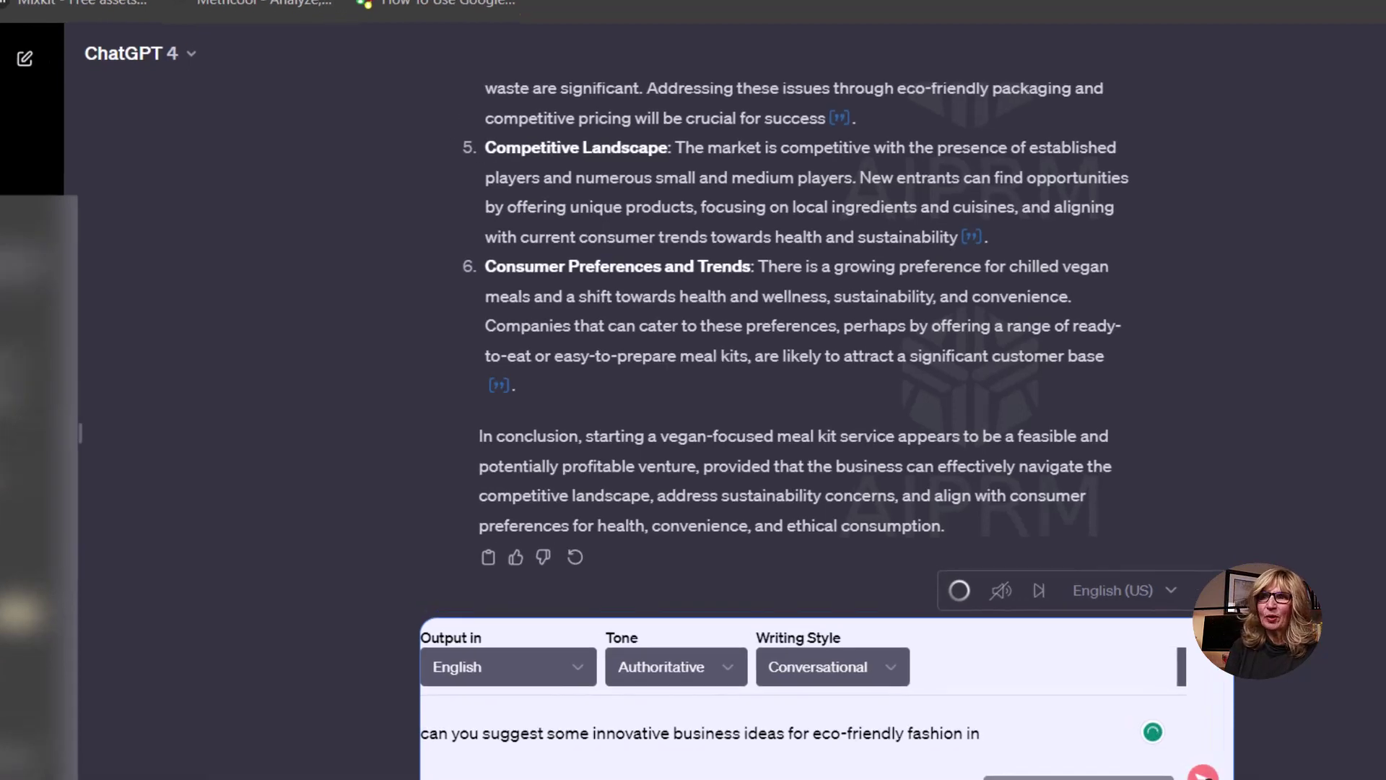
click(1183, 763)
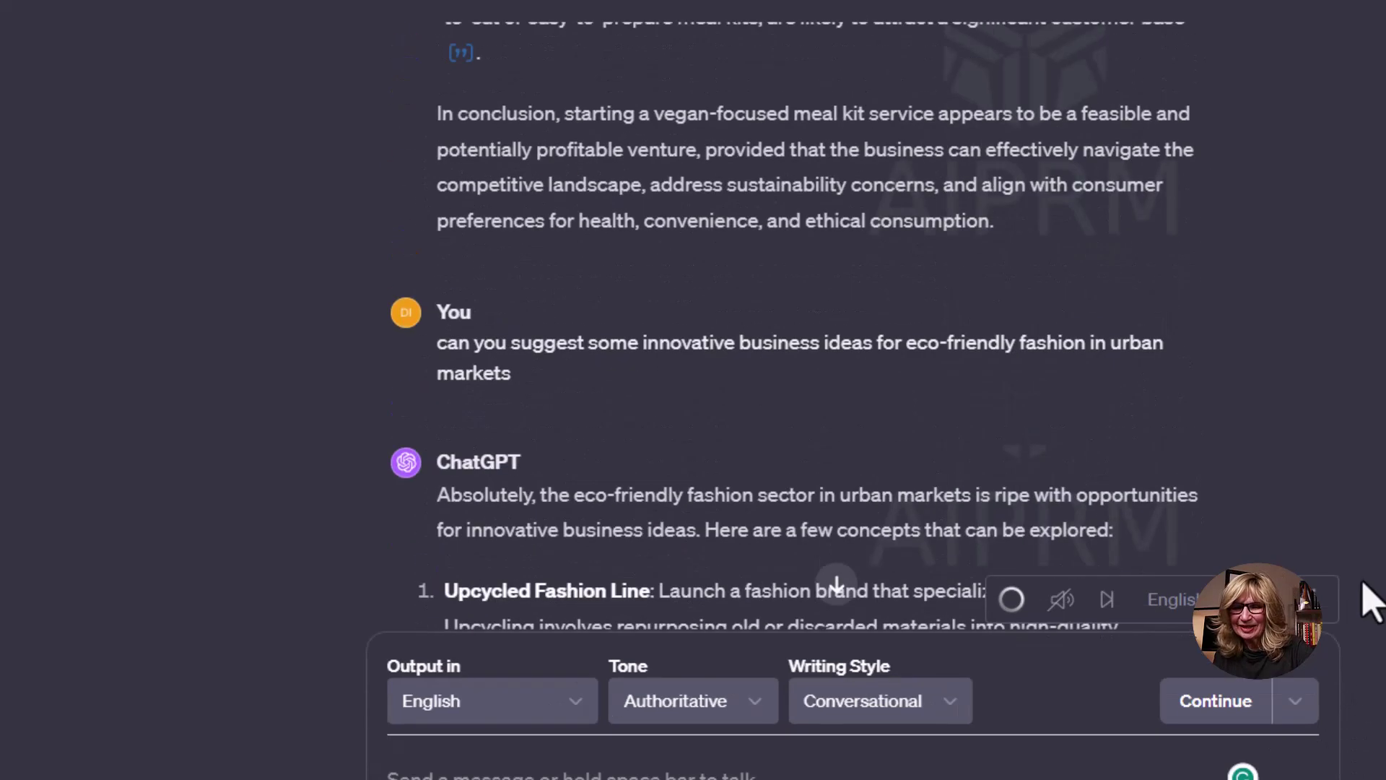
scroll(1367, 596, down, 4)
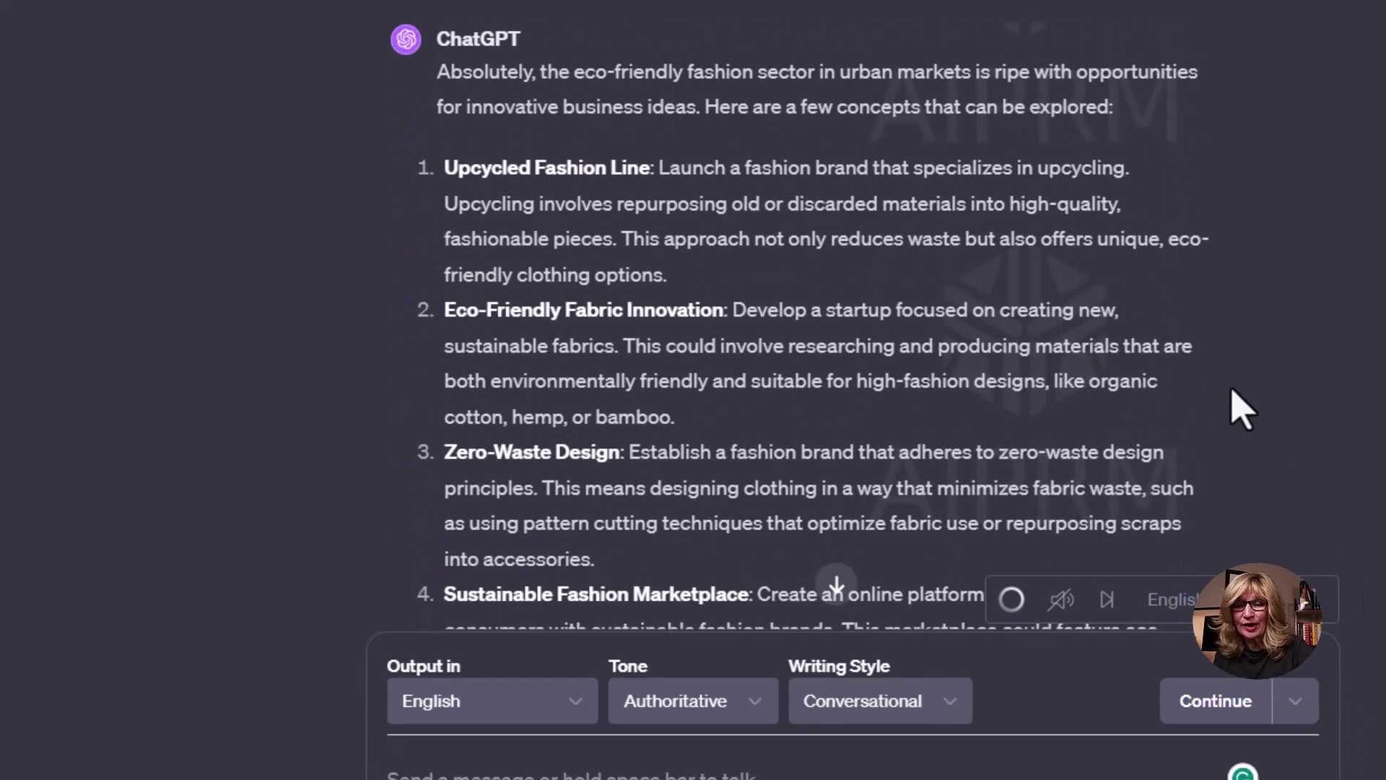
scroll(1227, 404, down, 6)
scroll(1212, 408, down, 6)
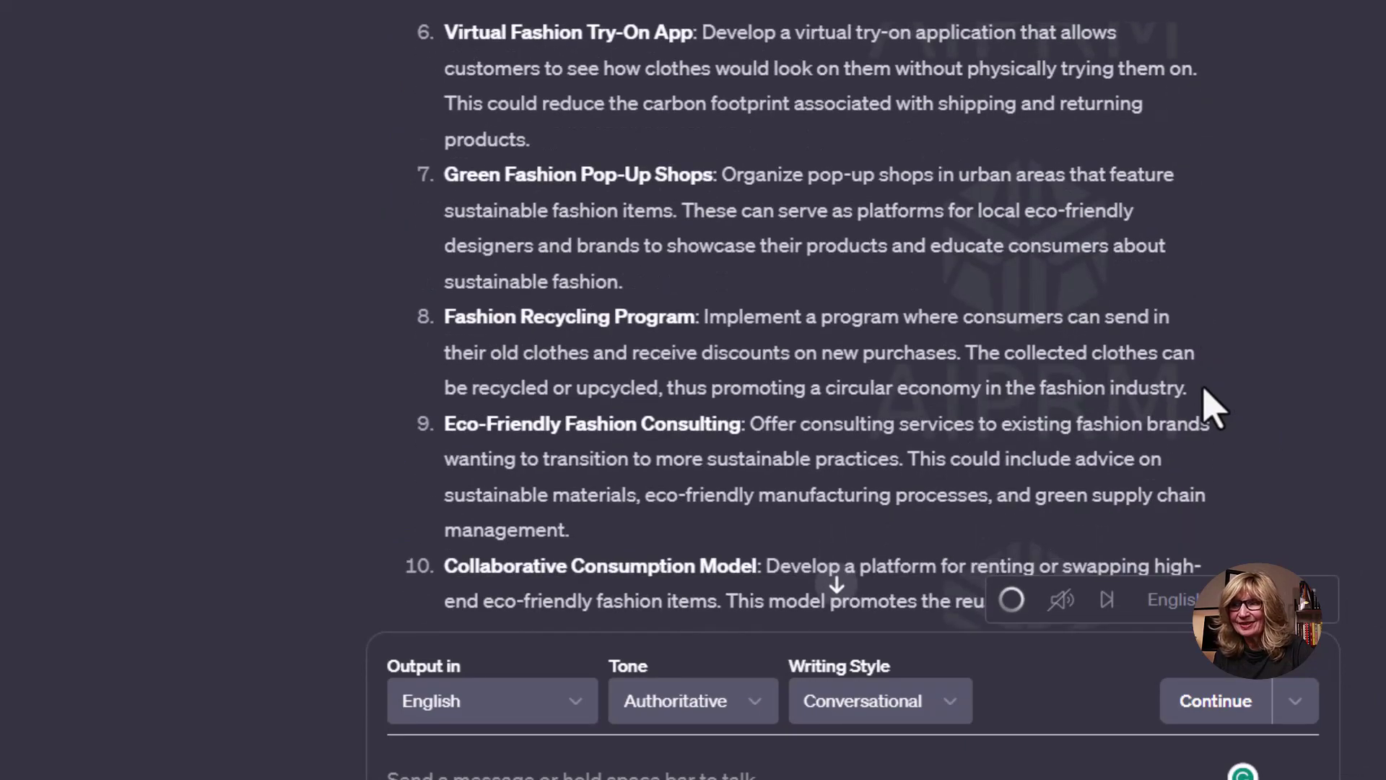
scroll(1227, 386, down, 2)
scroll(1191, 402, up, 8)
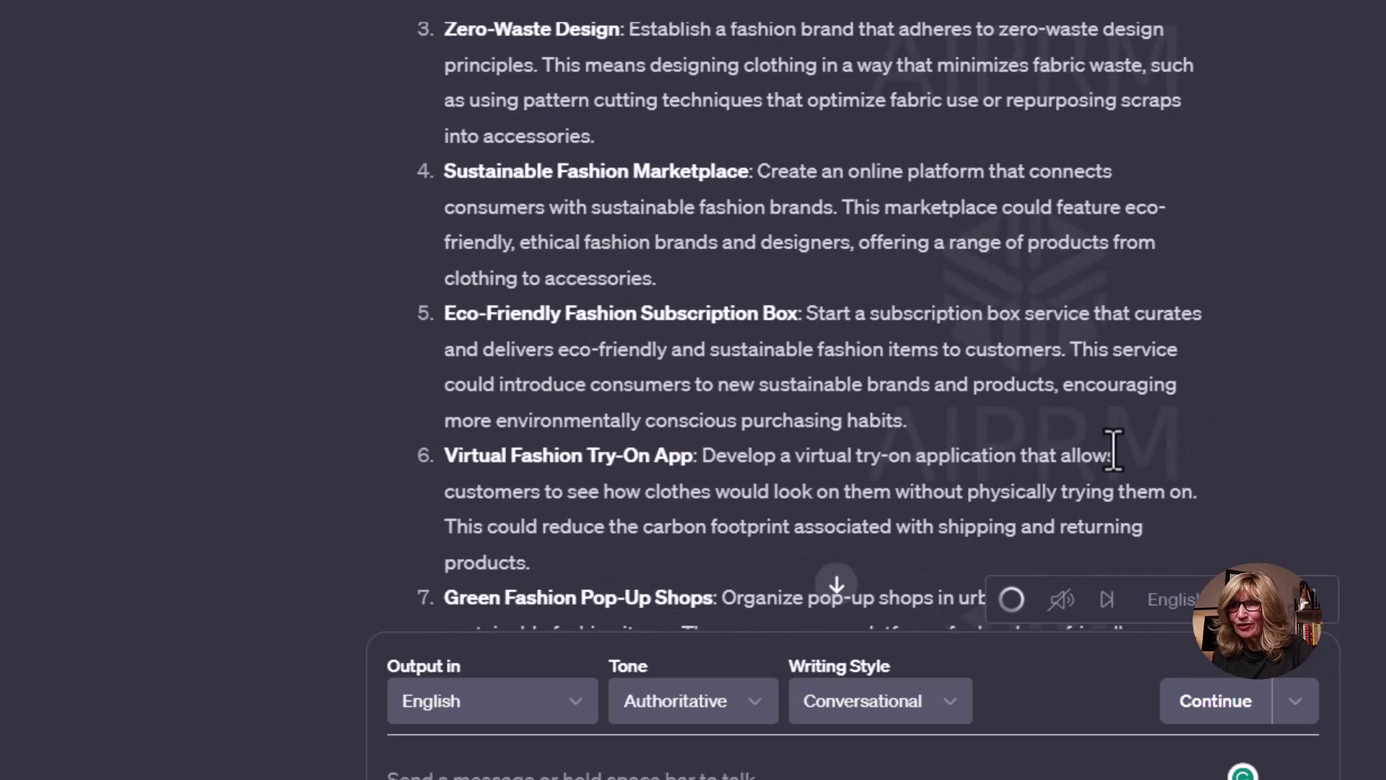
scroll(1198, 462, up, 11)
scroll(1169, 483, up, 1)
scroll(1046, 470, down, 5)
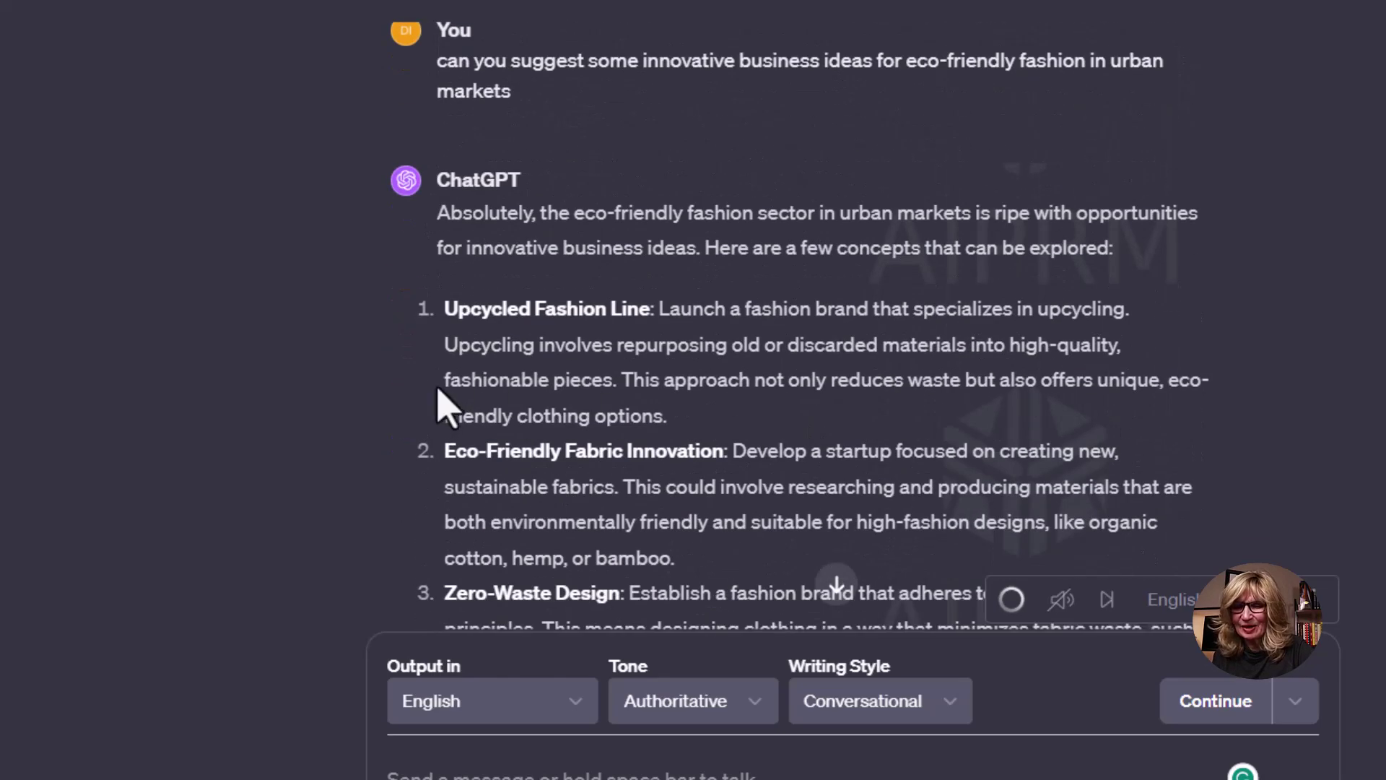
scroll(636, 372, down, 1)
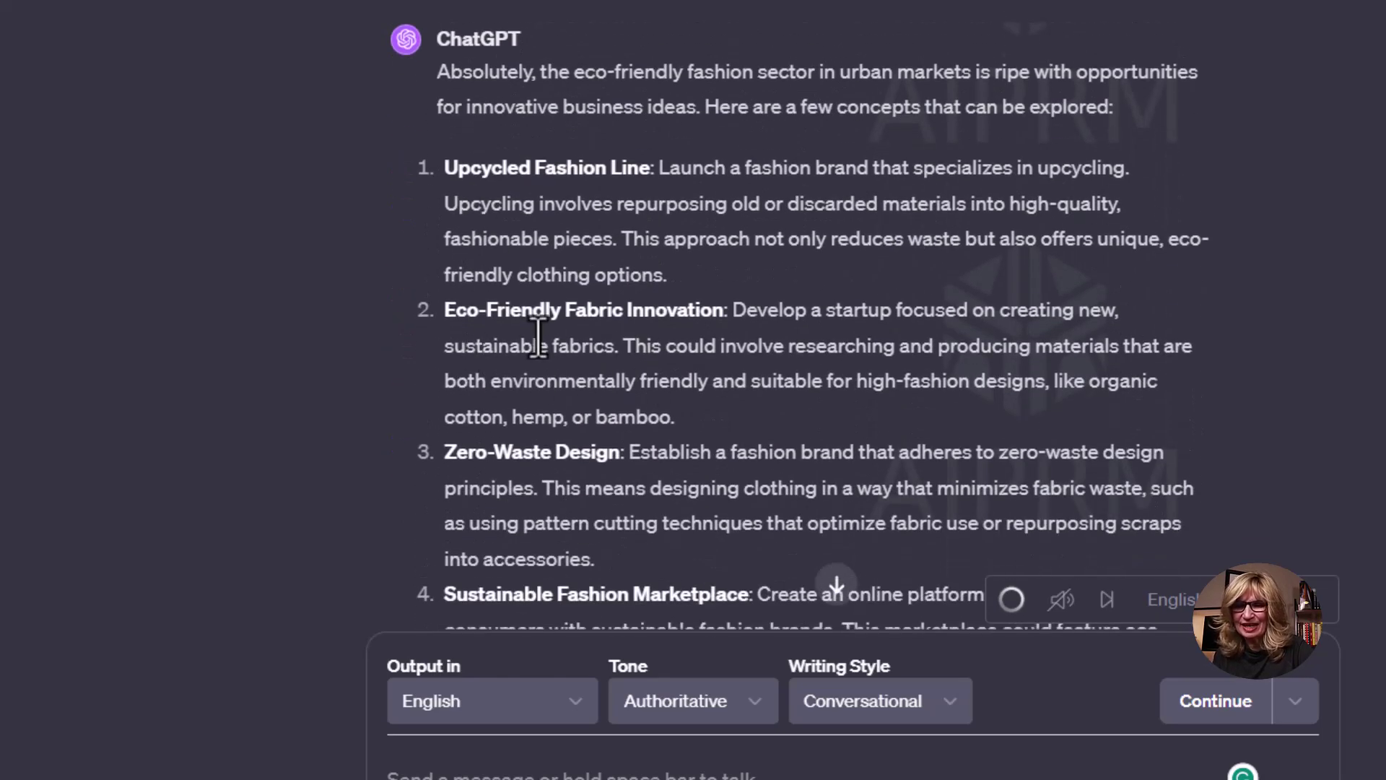
scroll(621, 347, down, 4)
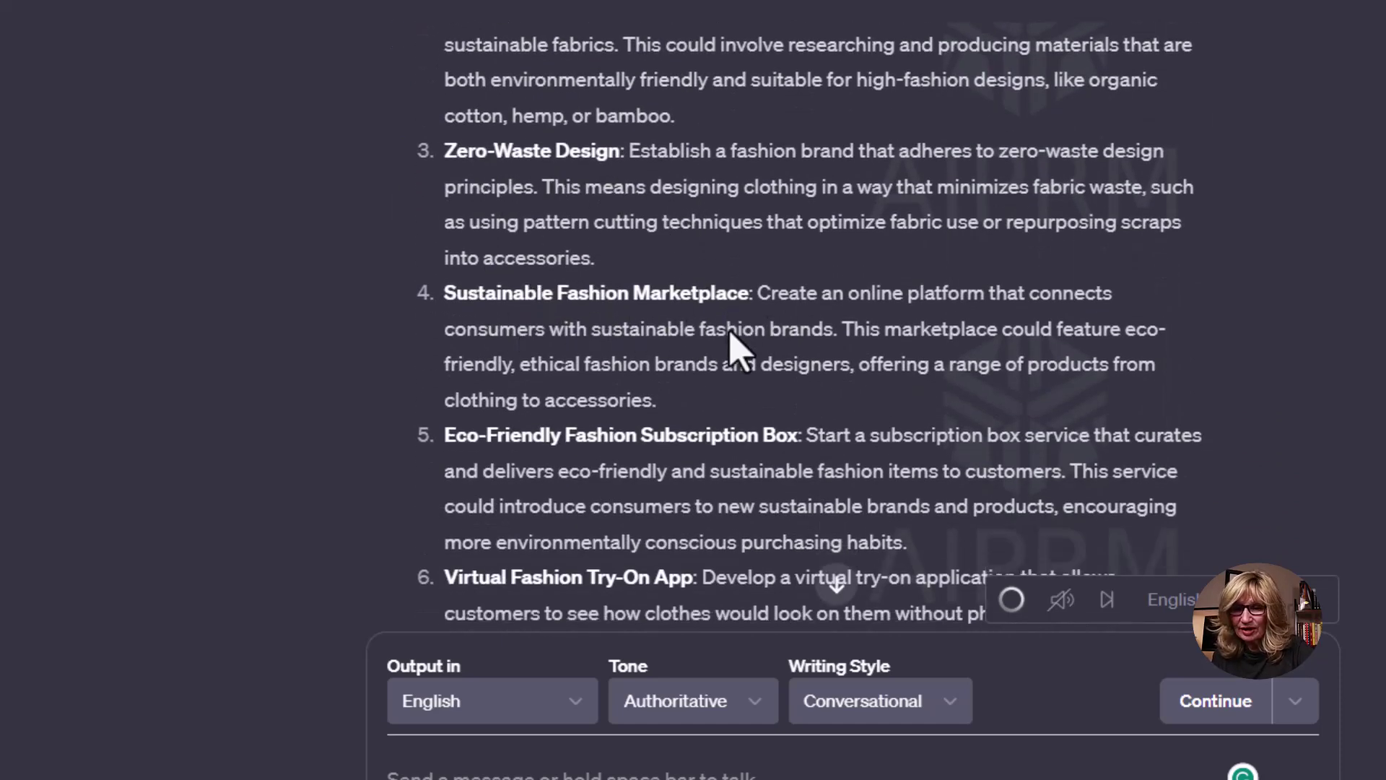
scroll(736, 350, down, 3)
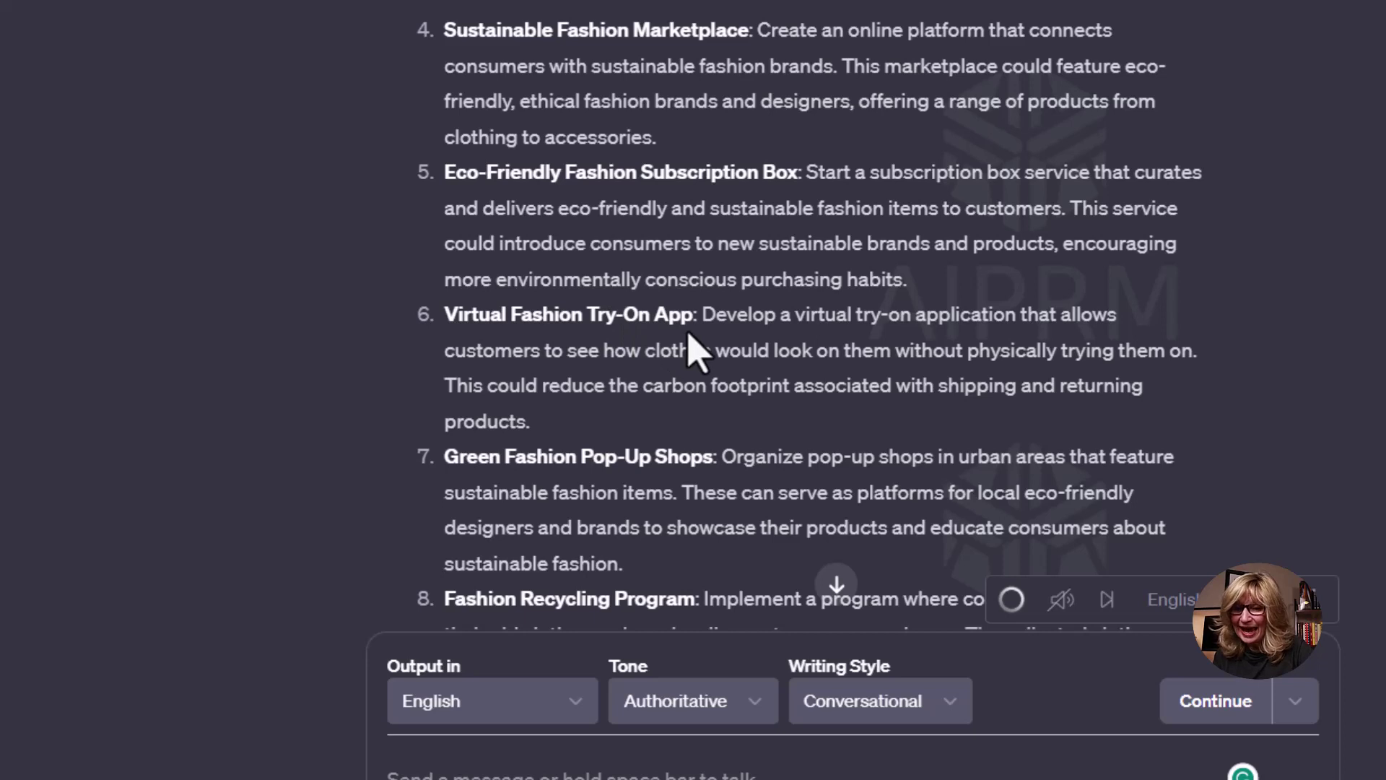
scroll(539, 448, down, 2)
scroll(539, 447, down, 1)
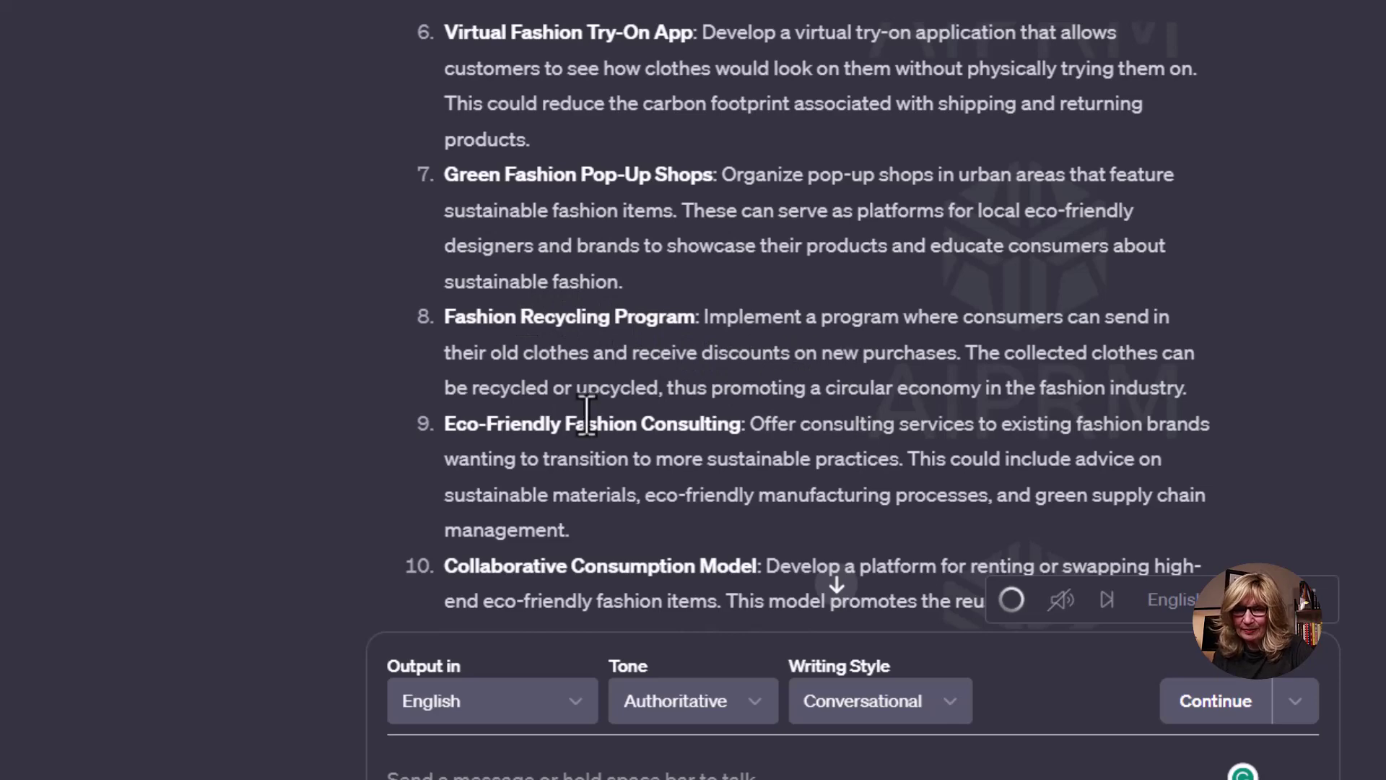
scroll(700, 458, down, 1)
scroll(545, 390, up, 10)
scroll(546, 397, down, 10)
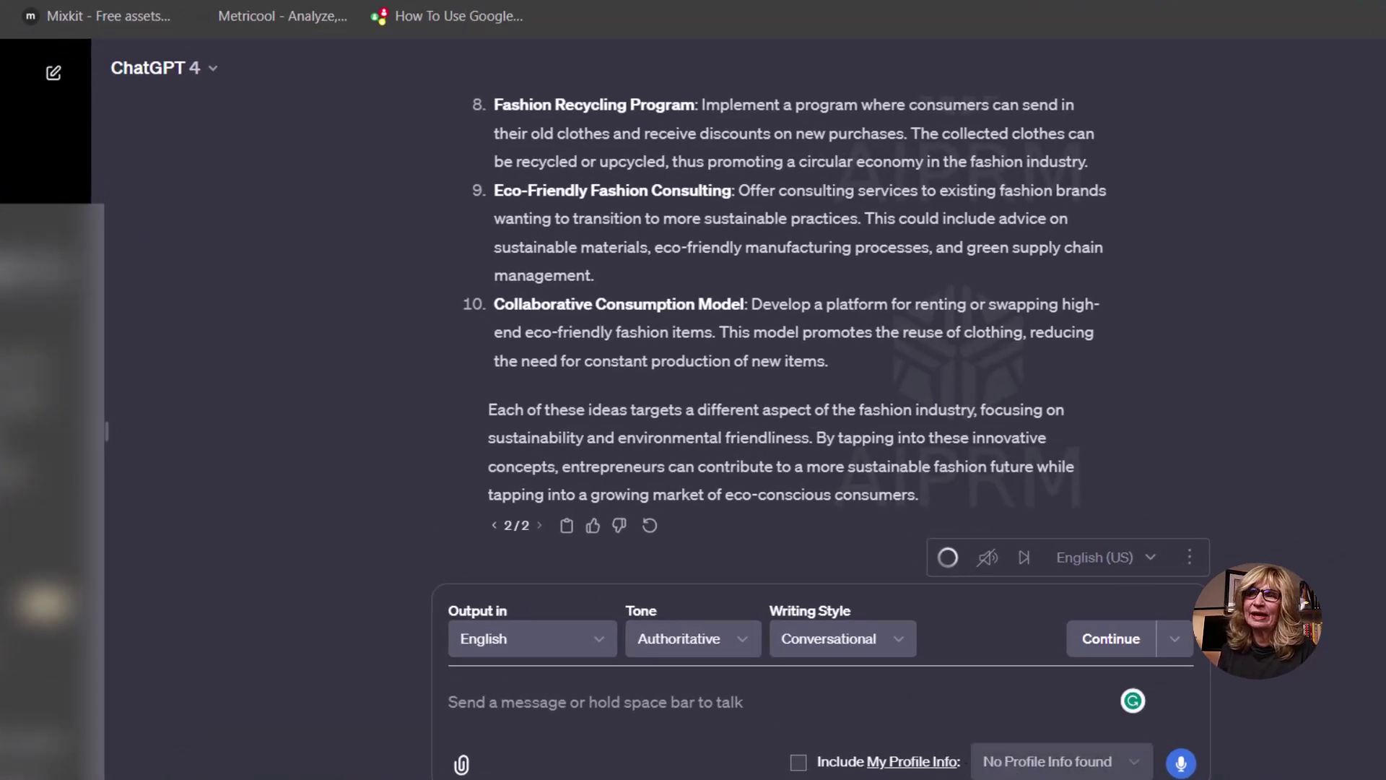
Dictate and send the question about challenges for a personal finance advisory app.
click(1181, 763)
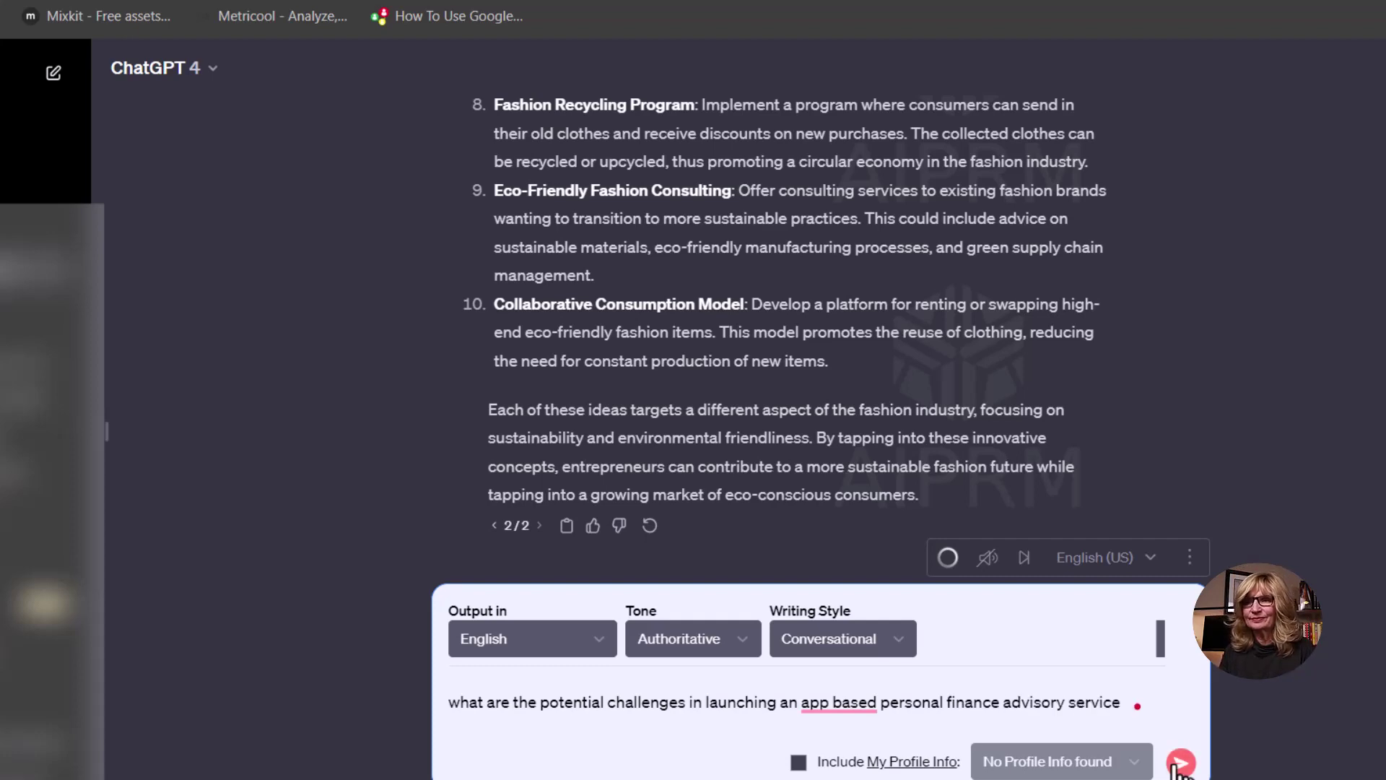
click(1178, 763)
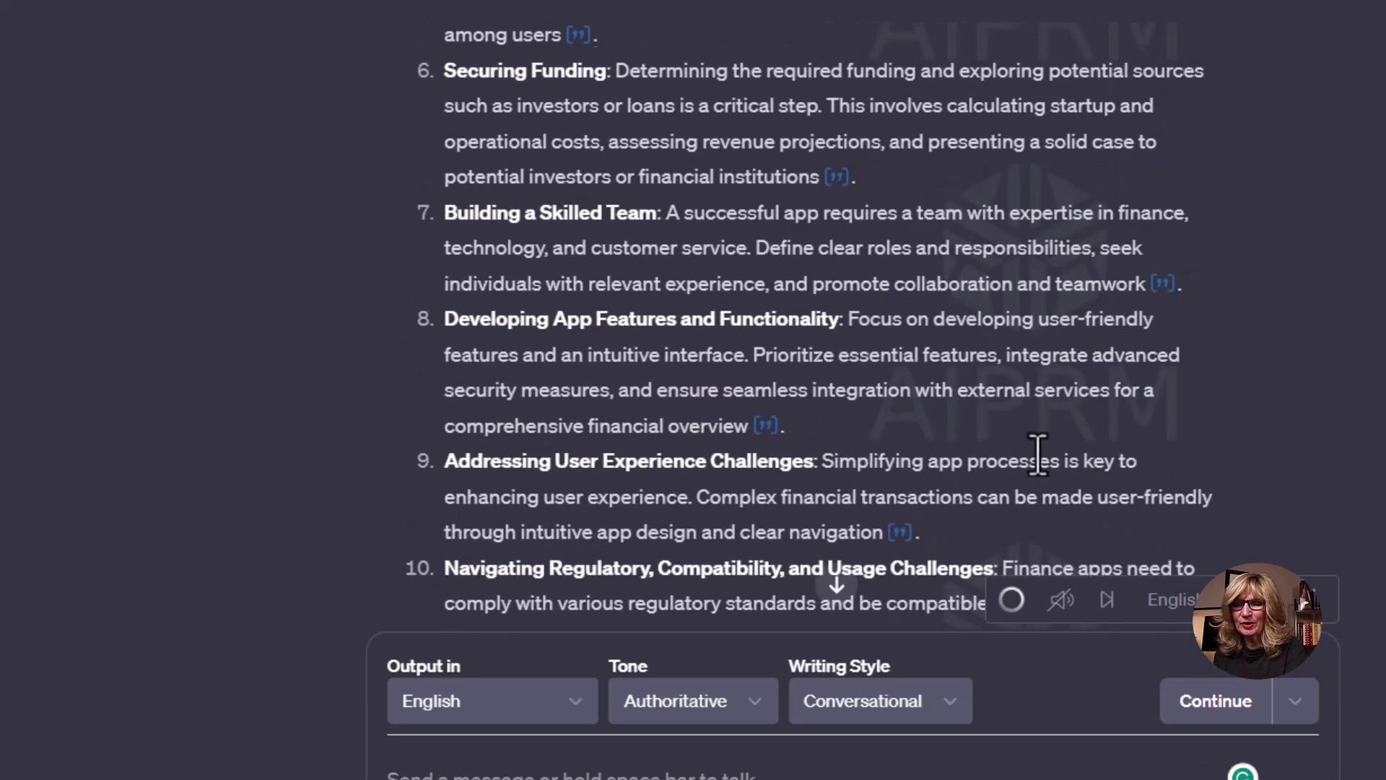
scroll(1039, 455, up, 5)
scroll(1038, 455, up, 5)
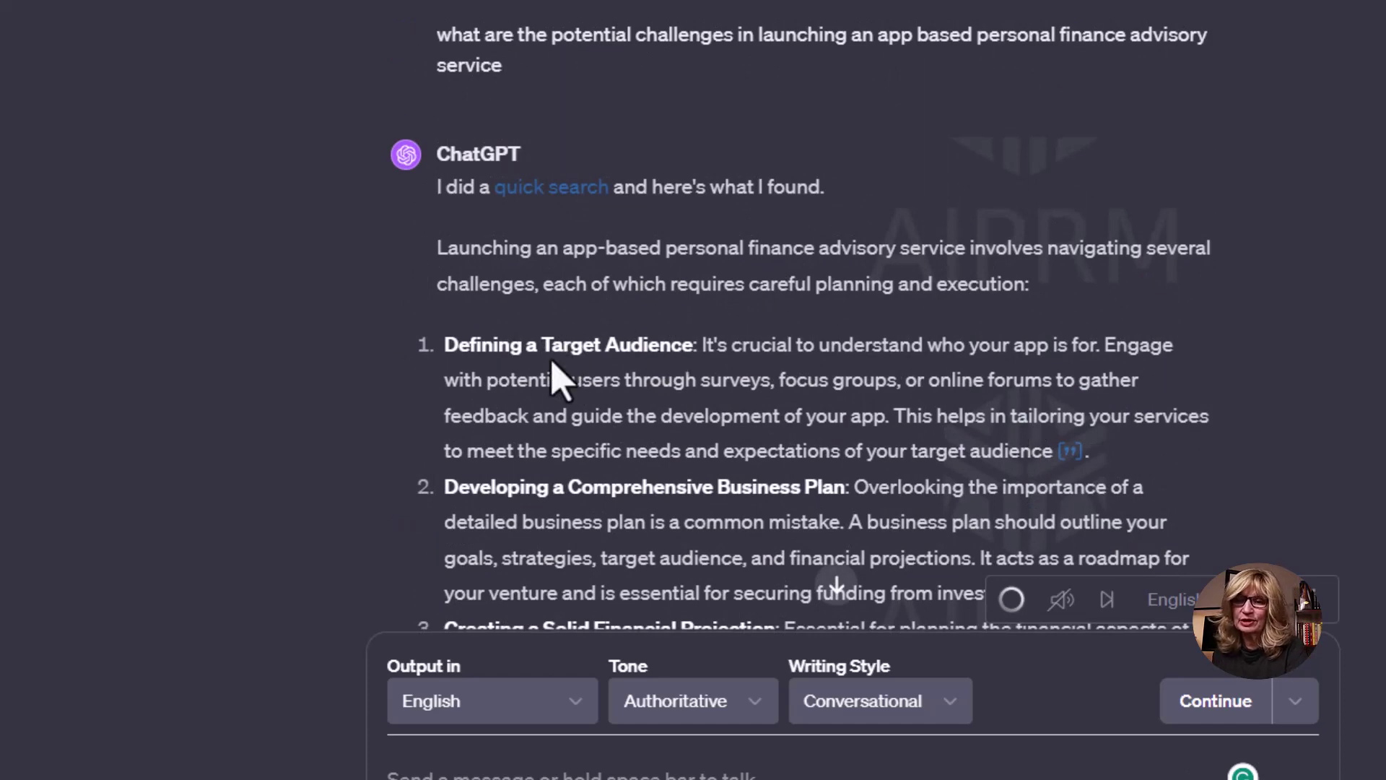
Read down the reply through items 8–10 and the closing paragraph.
scroll(642, 383, down, 4)
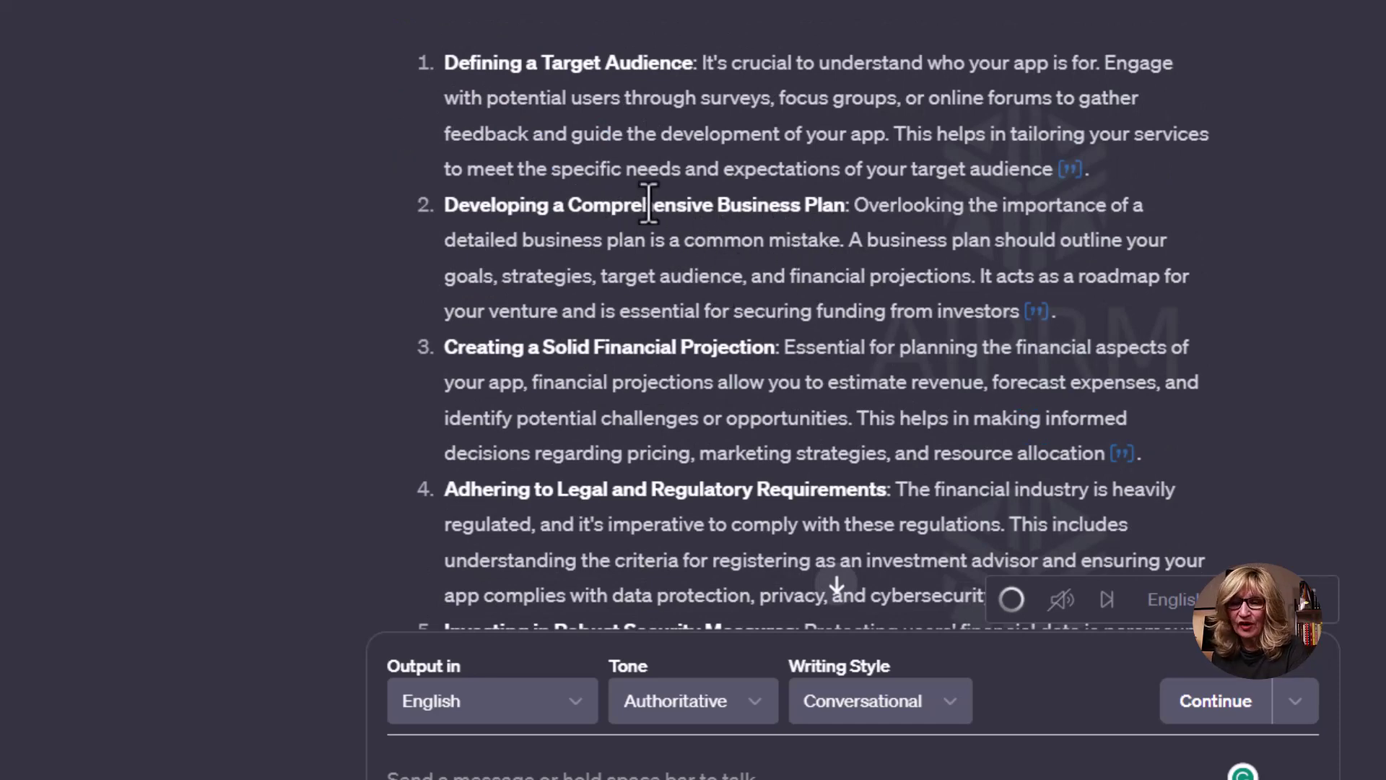
scroll(652, 232, down, 2)
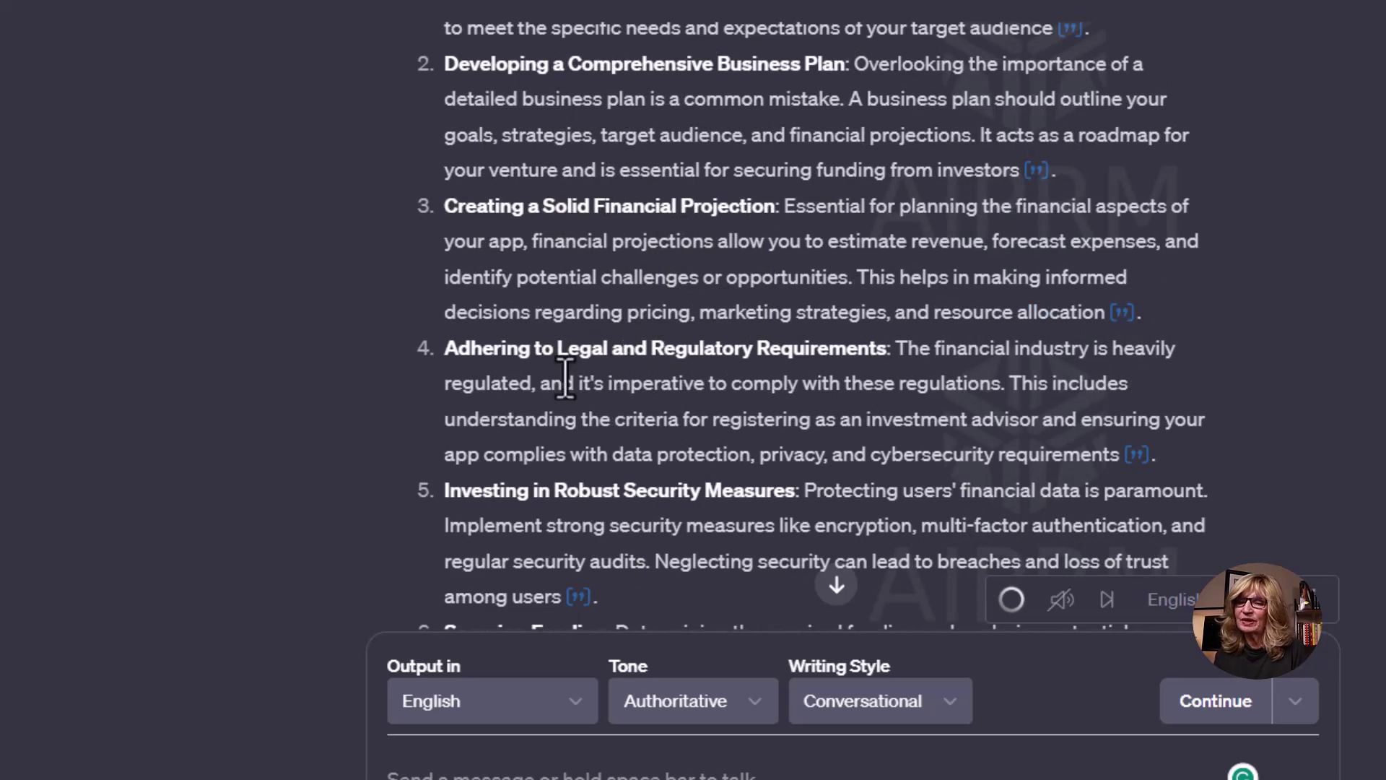
scroll(743, 364, down, 4)
scroll(619, 365, down, 2)
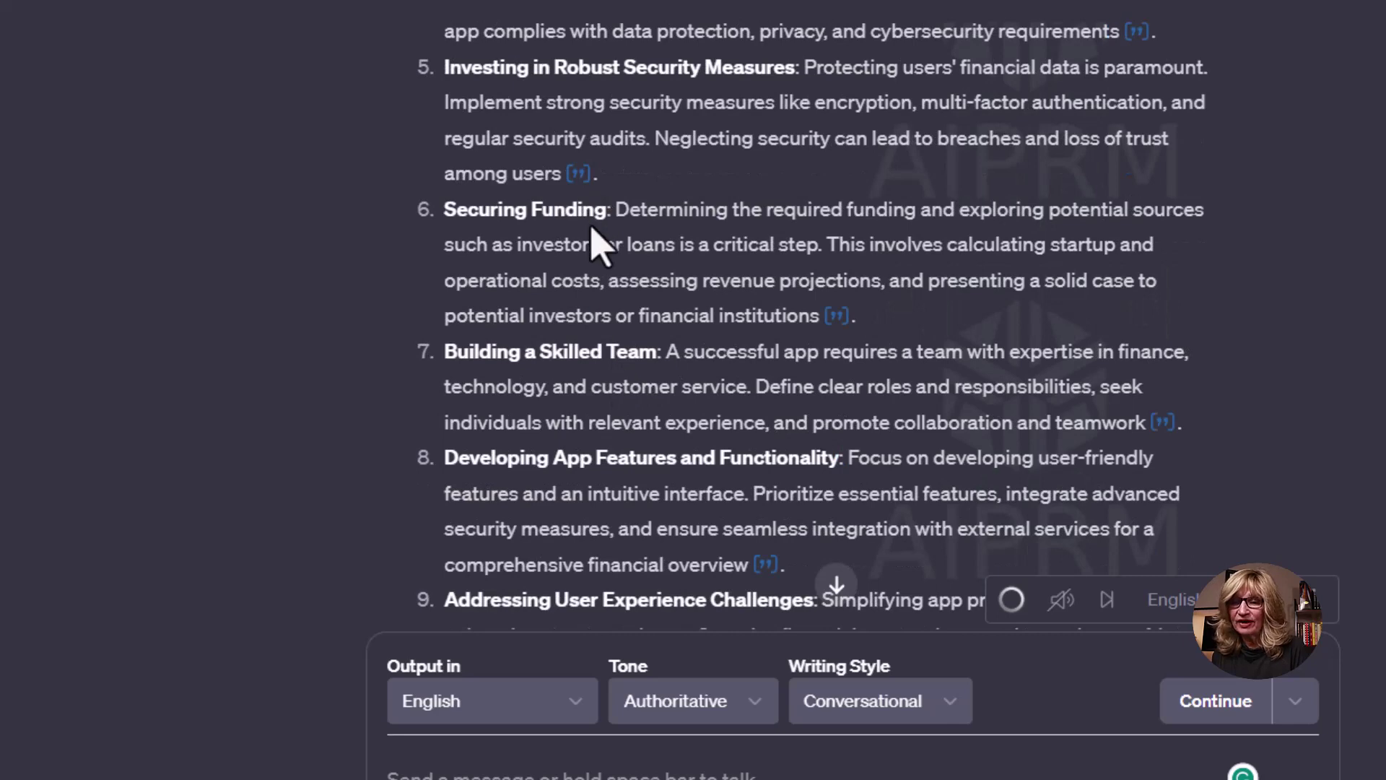
scroll(603, 299, down, 2)
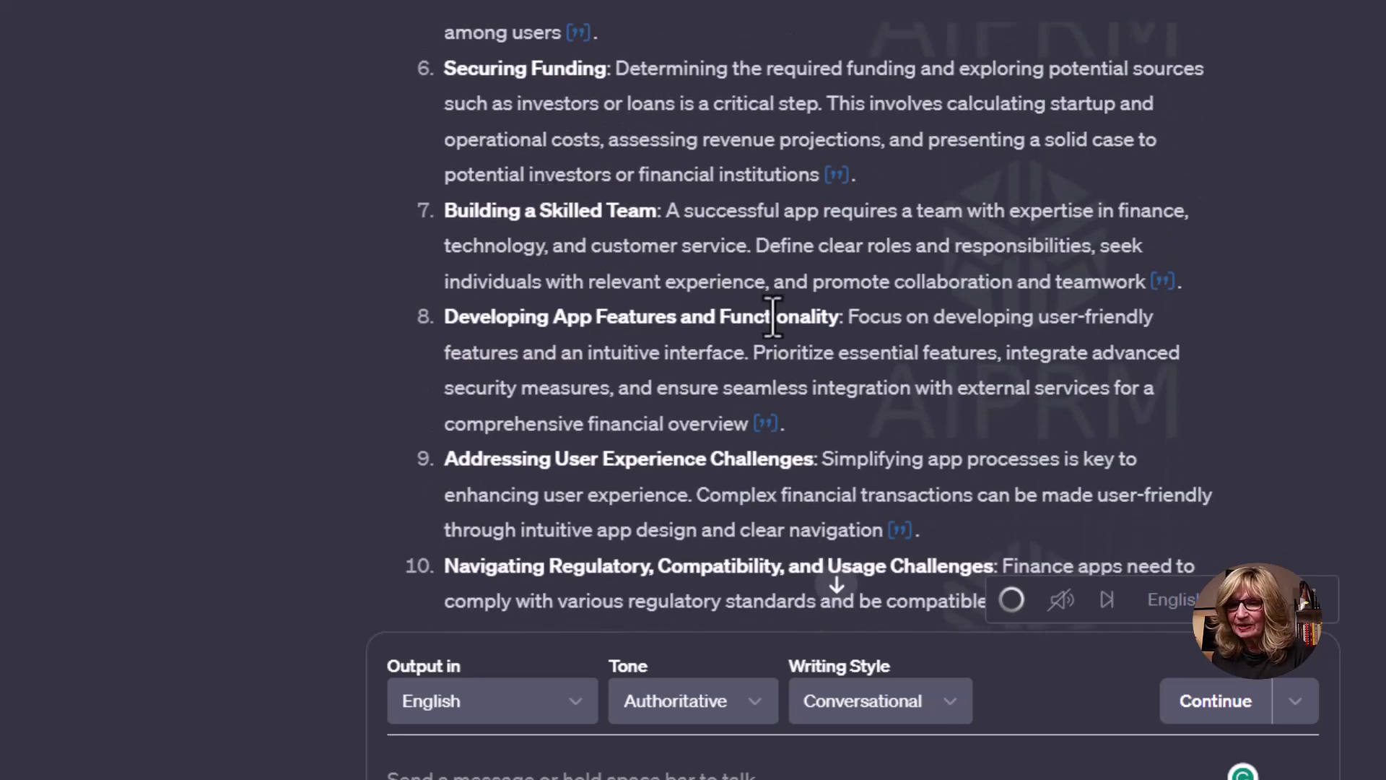
scroll(693, 318, down, 4)
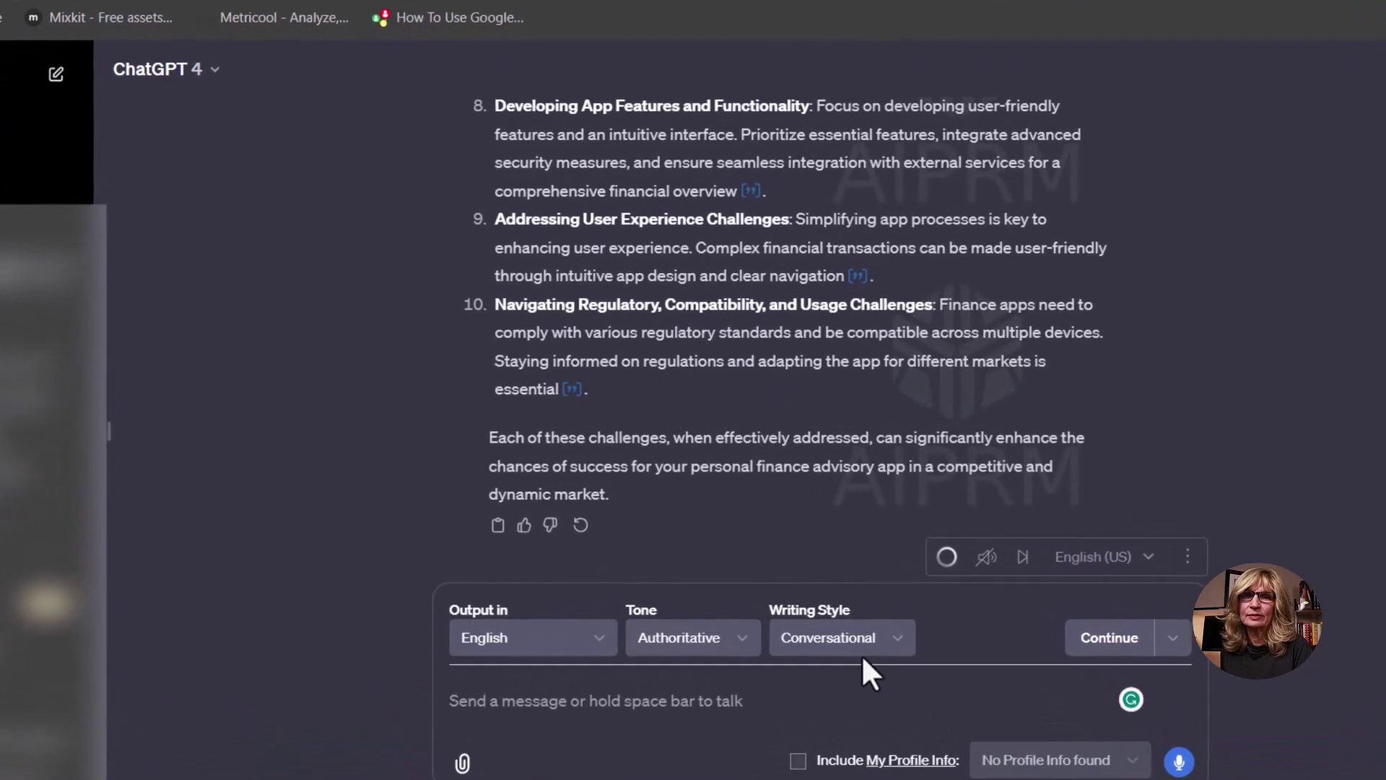
Dictate the market entry strategy request for an AI educational tool for high schoolers, then review the ten-point reply.
click(665, 651)
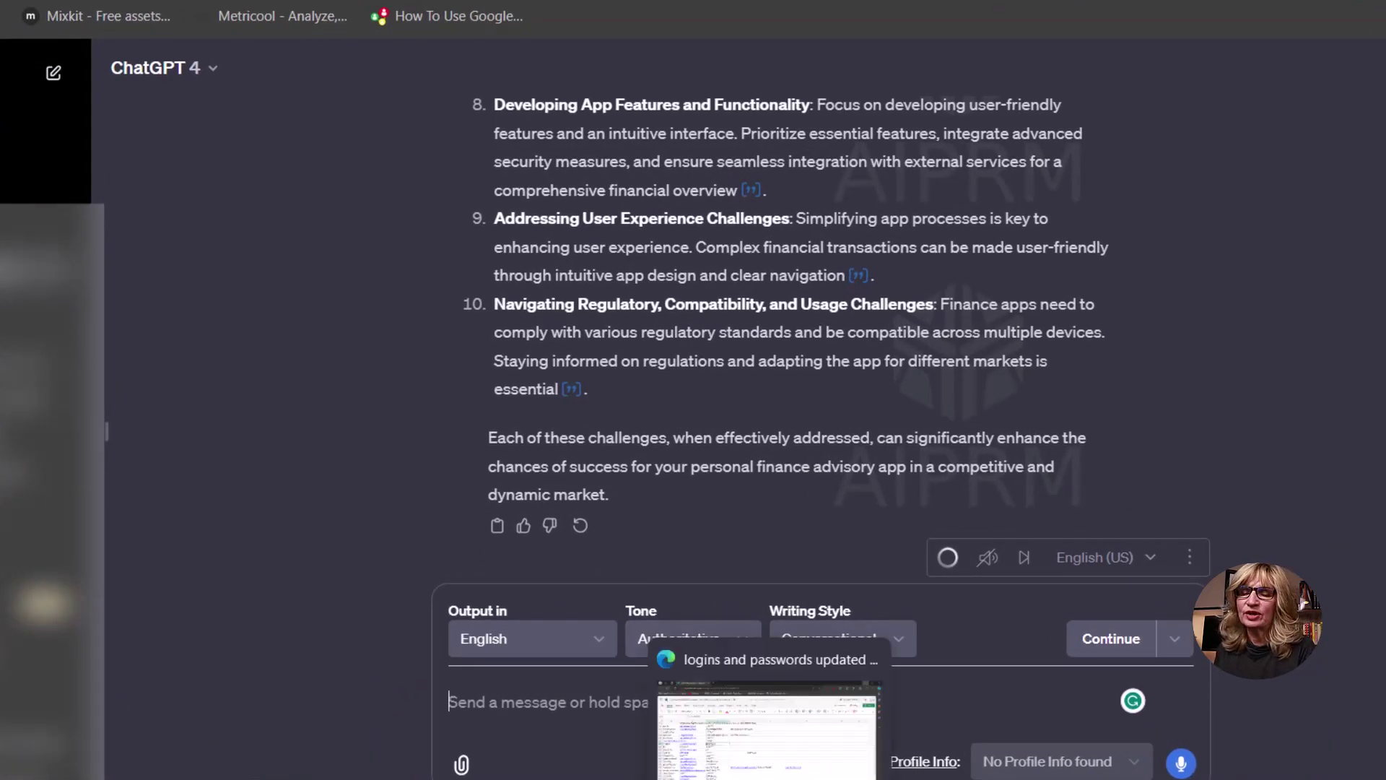
click(1175, 771)
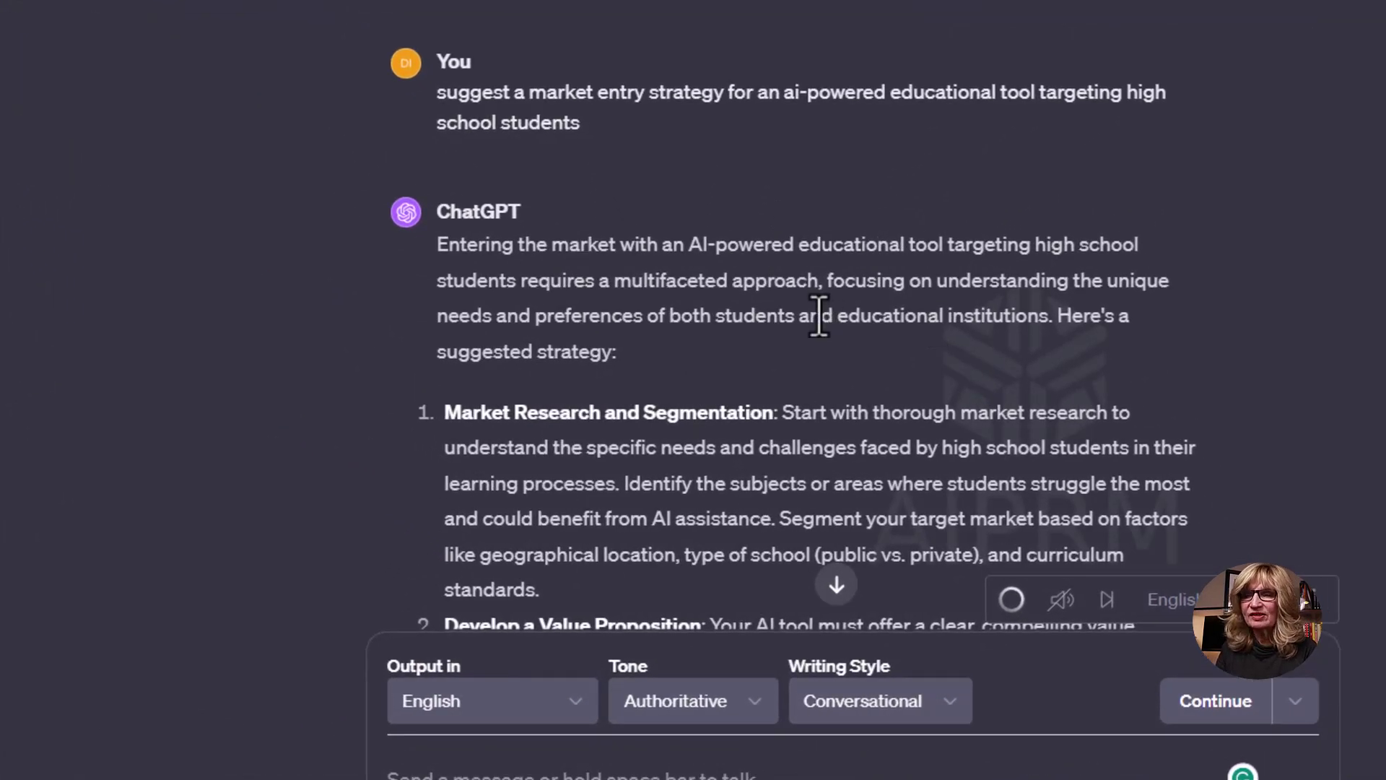
scroll(819, 273, down, 6)
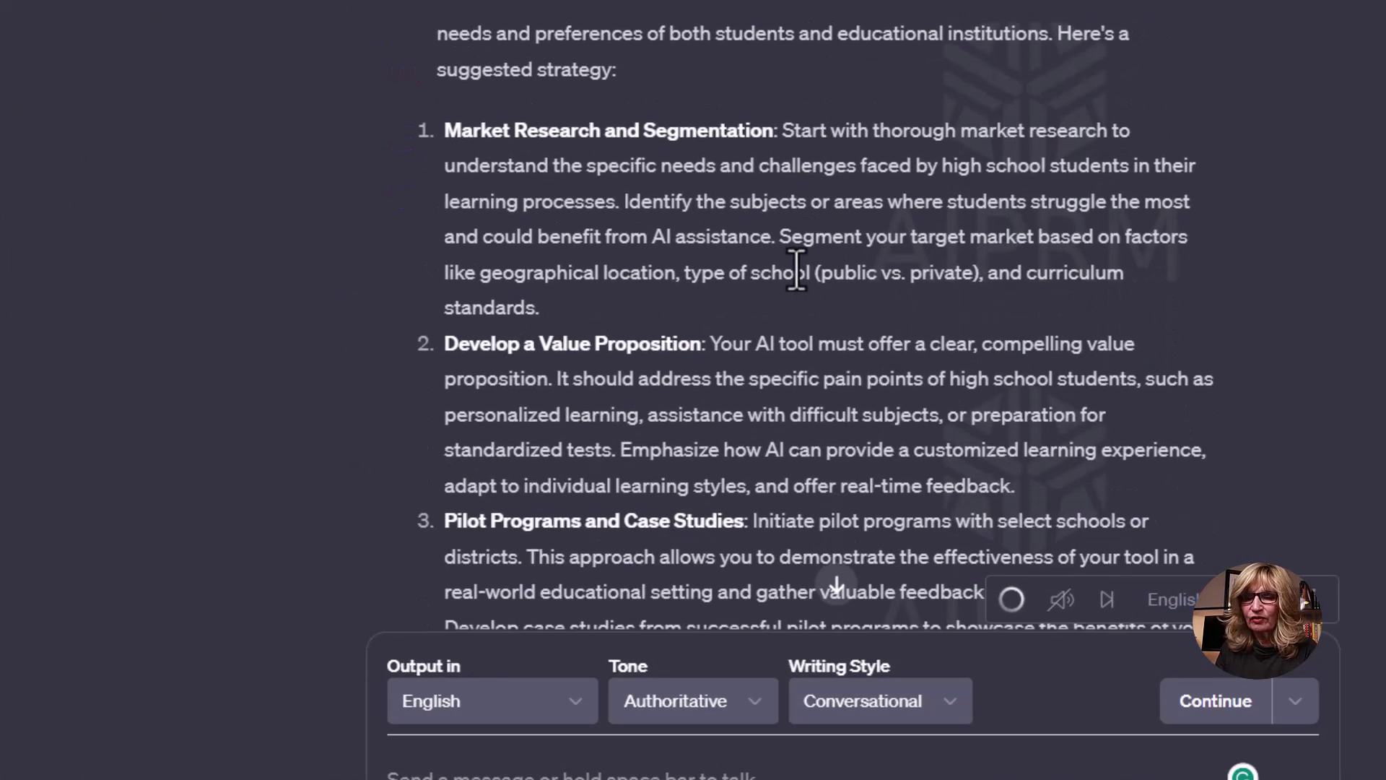
scroll(796, 272, down, 10)
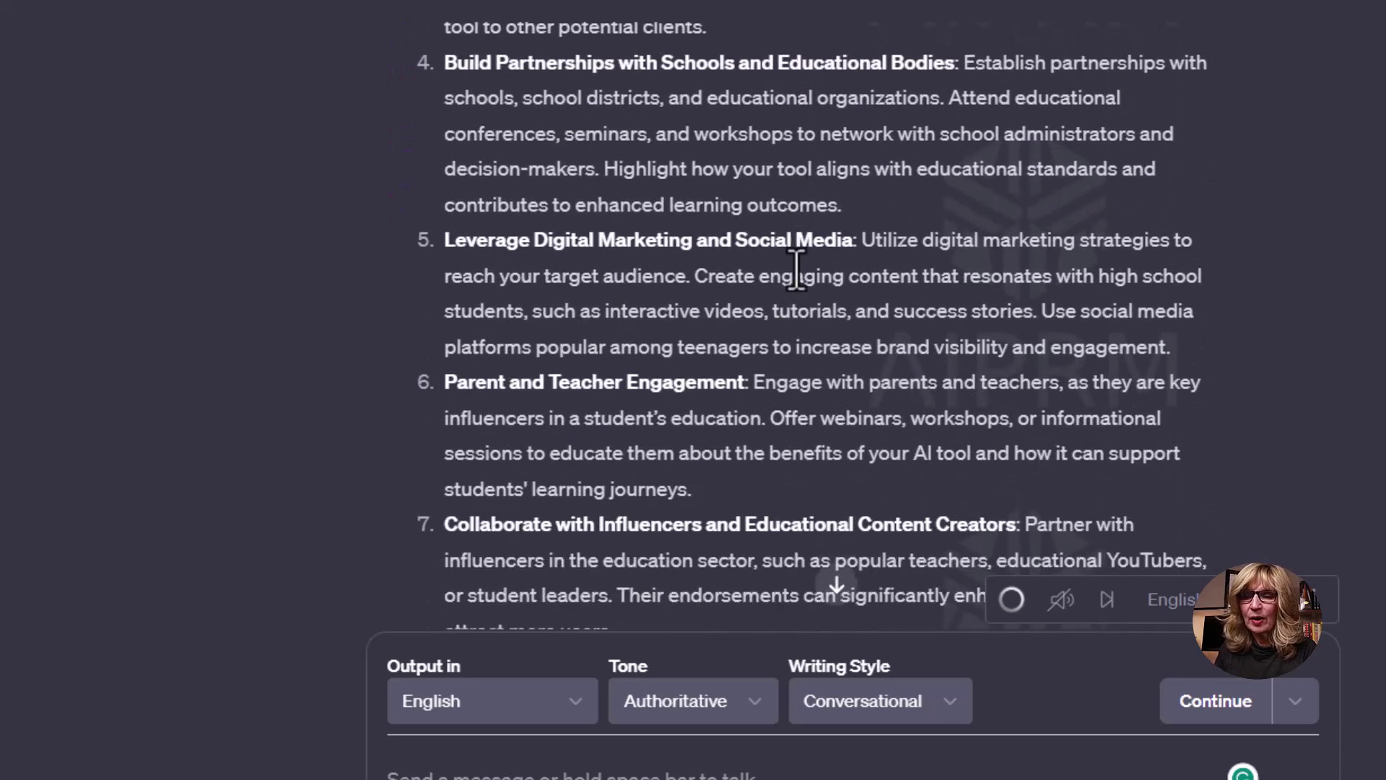
scroll(801, 285, down, 6)
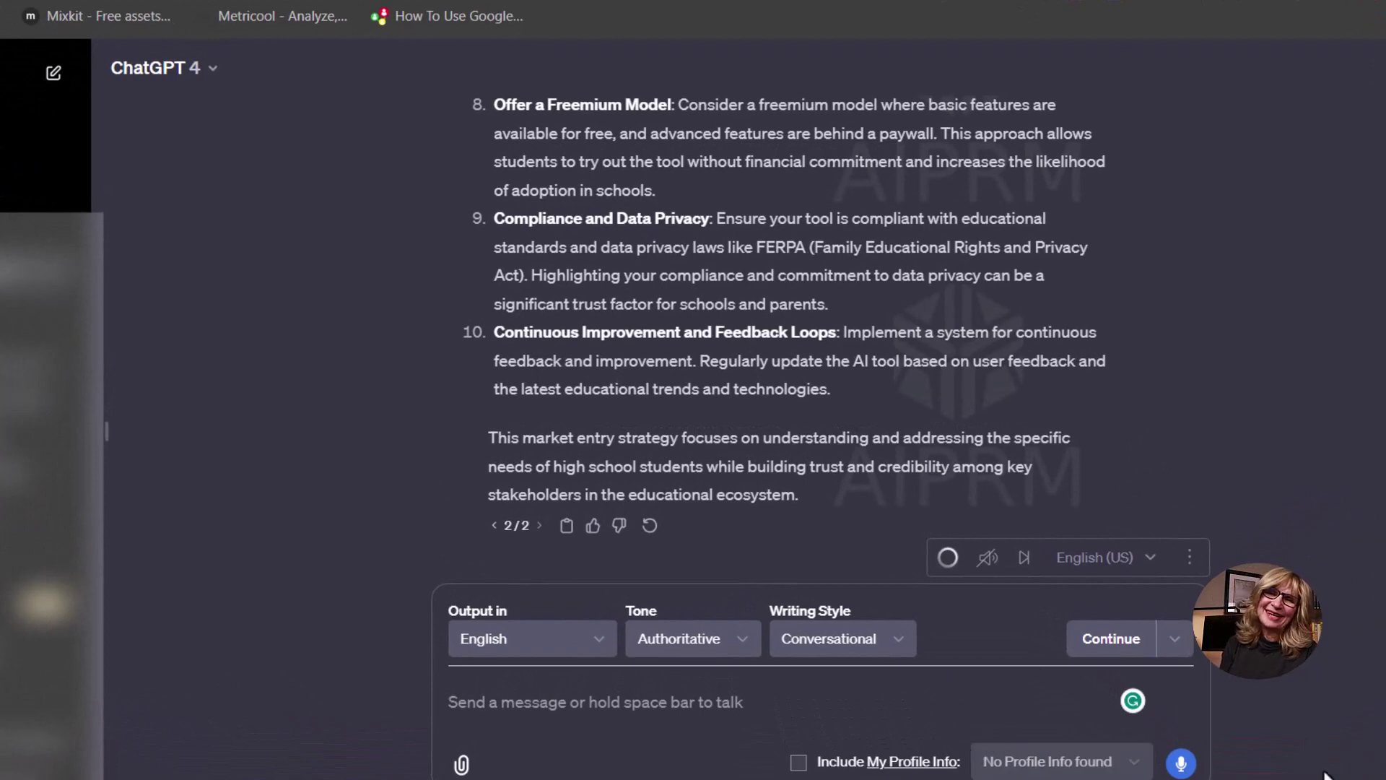
Request an executive summary for EcoStyle Innovations and read it down to the $2 million funding request.
click(1182, 765)
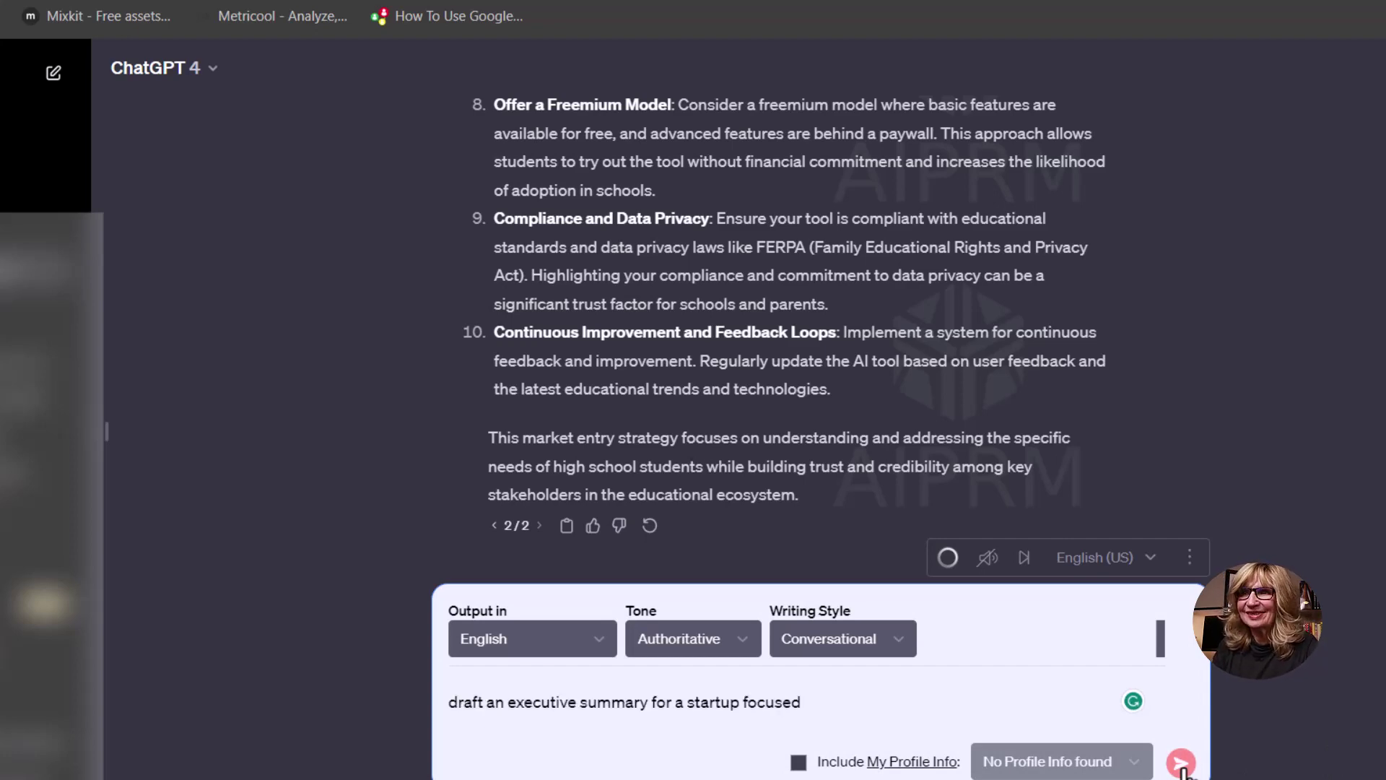
click(1182, 765)
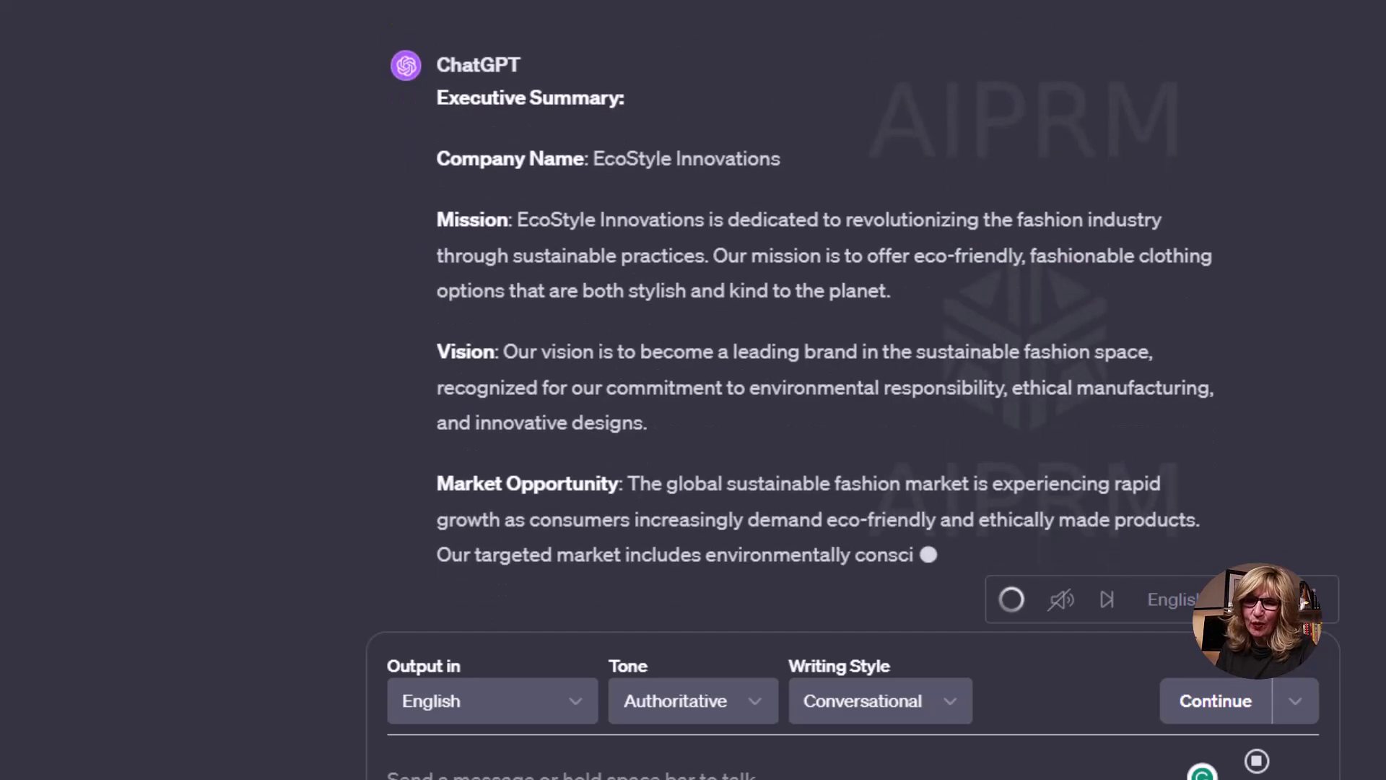
scroll(678, 383, up, 4)
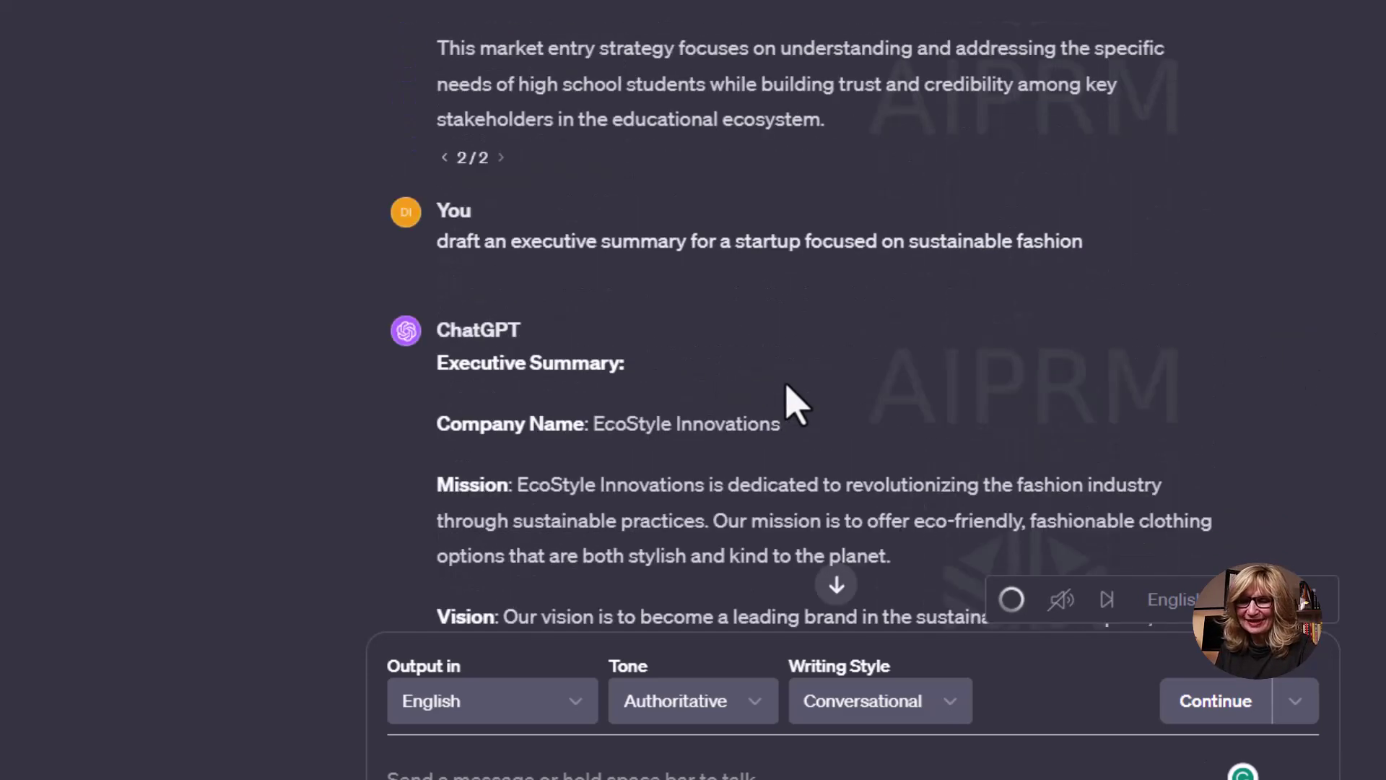
scroll(704, 401, down, 4)
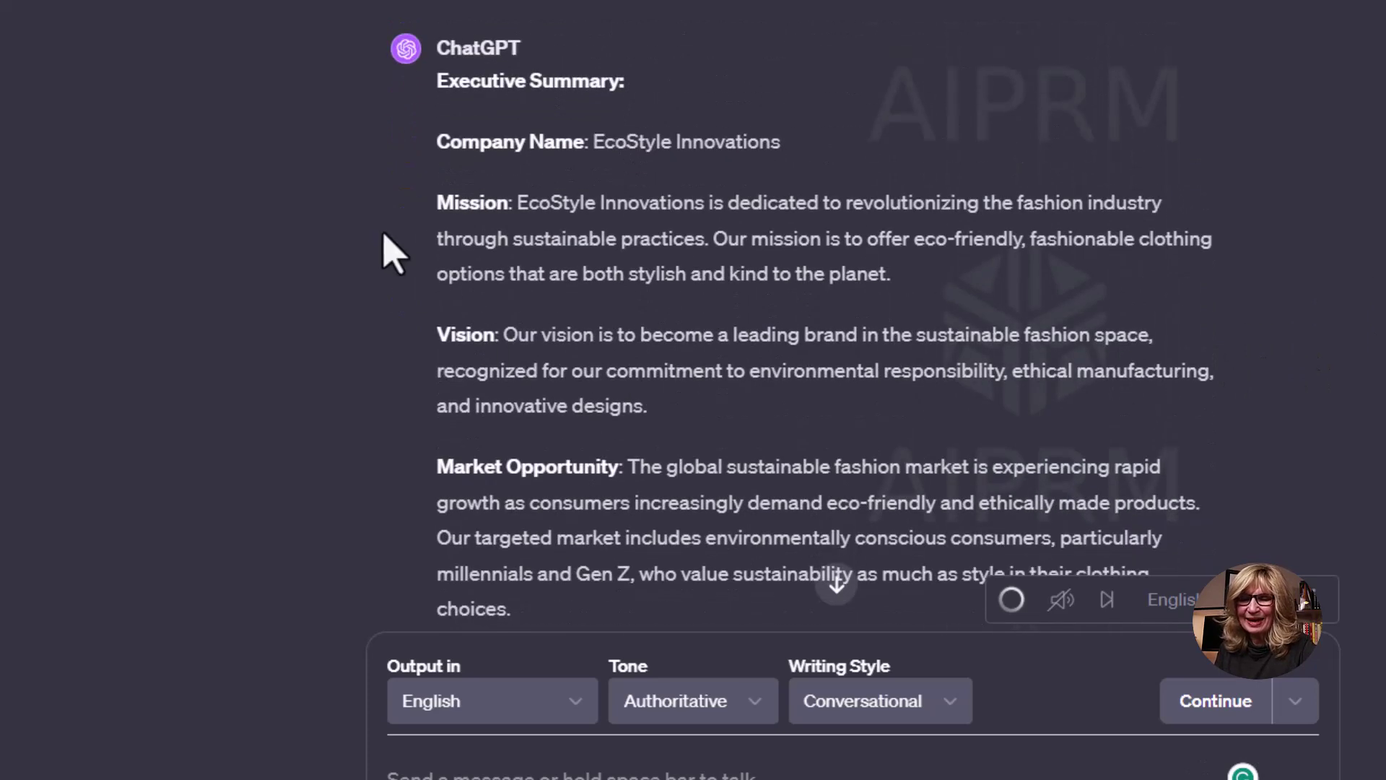
scroll(495, 339, down, 2)
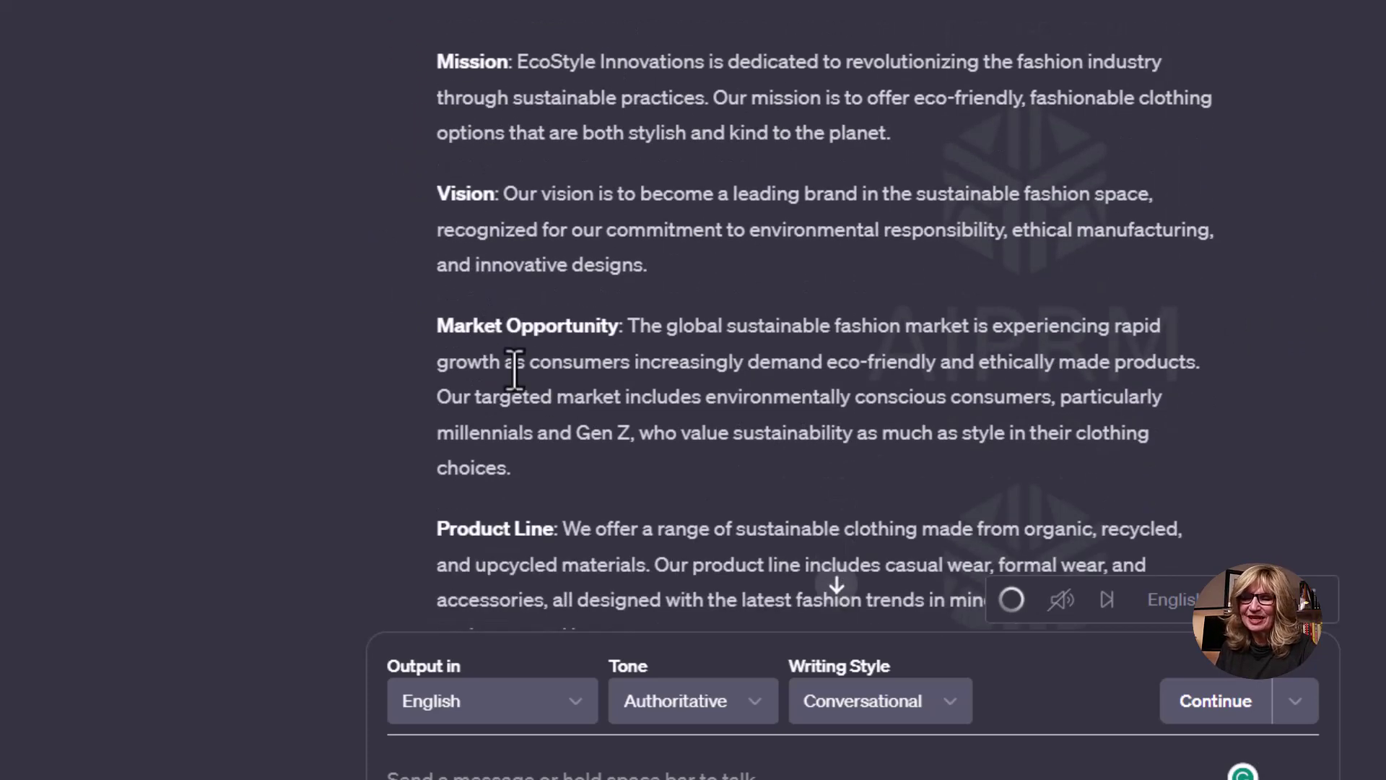
scroll(646, 368, down, 4)
scroll(535, 347, down, 6)
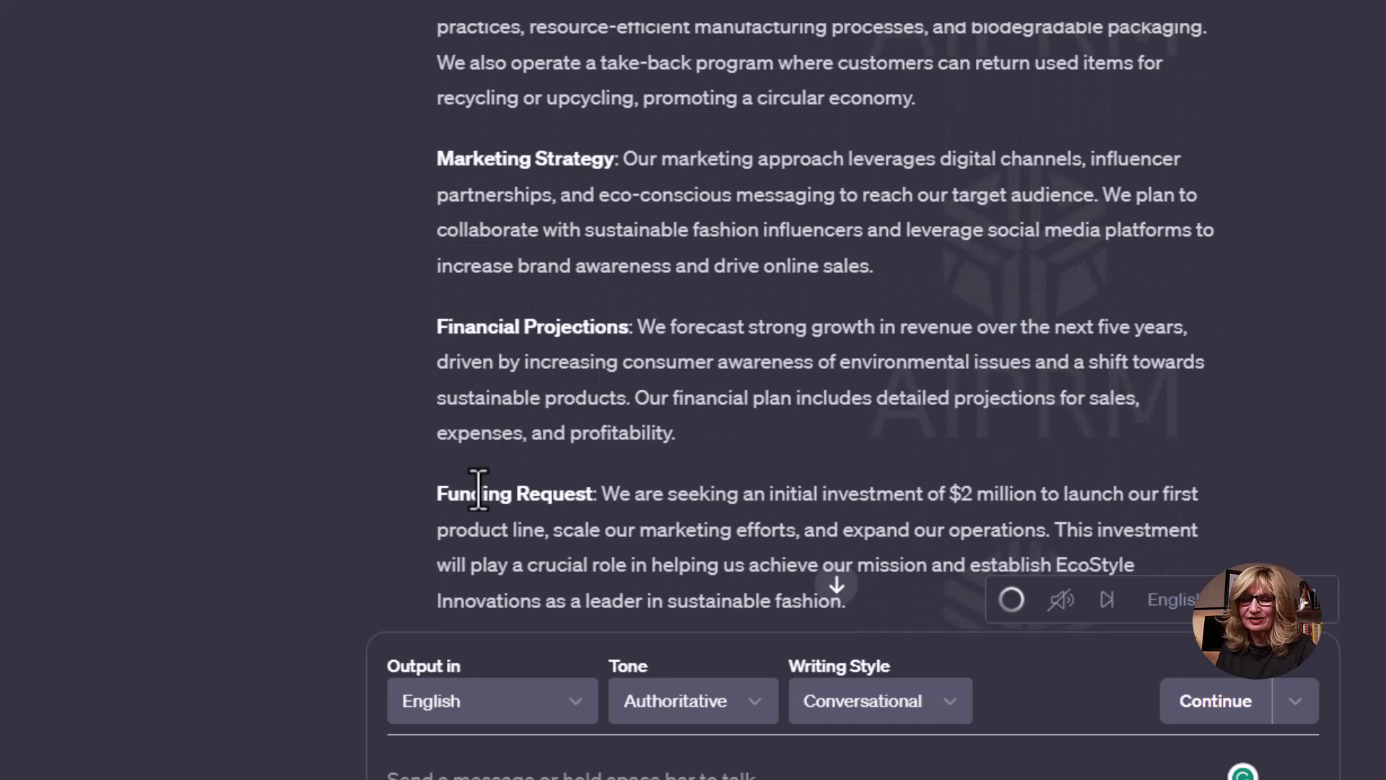
scroll(505, 498, down, 4)
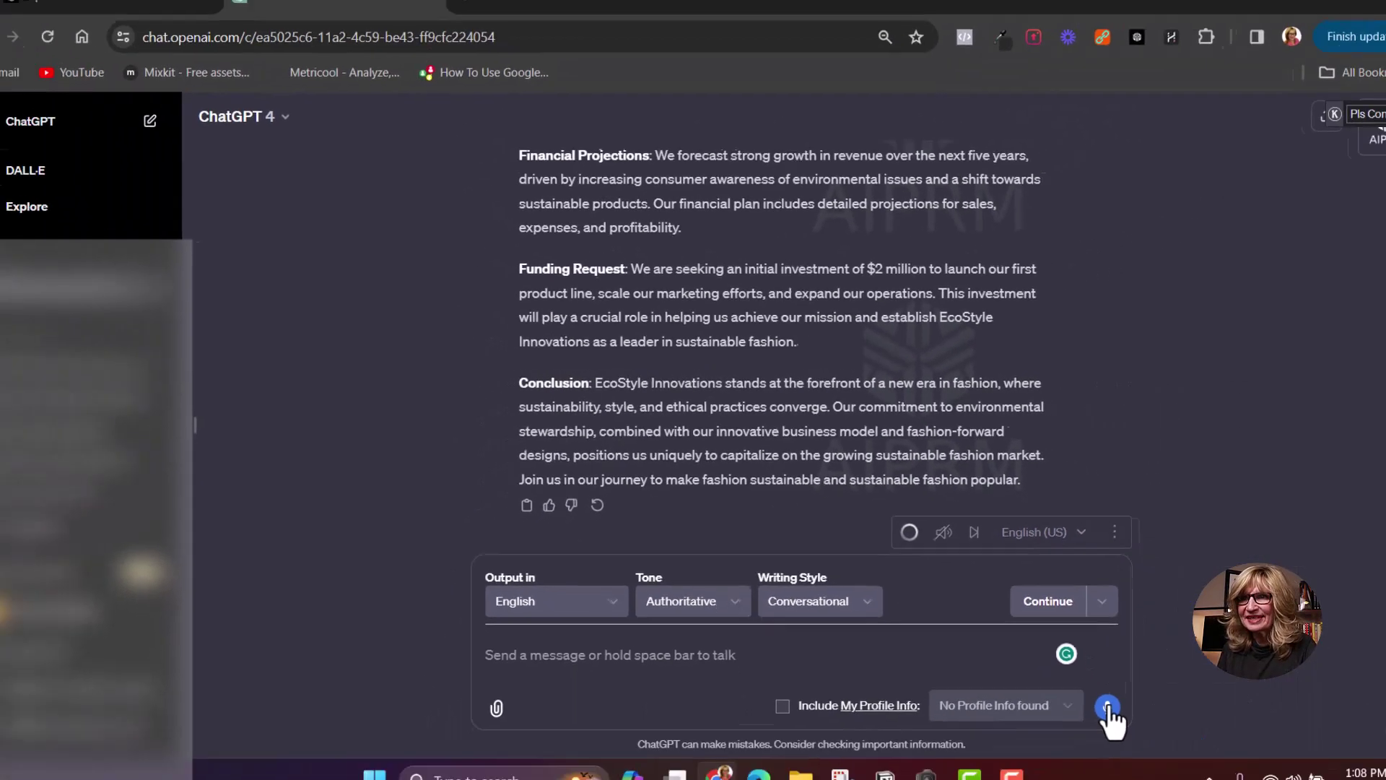
Dictate a request for an educational software company's mission statement.
click(1107, 710)
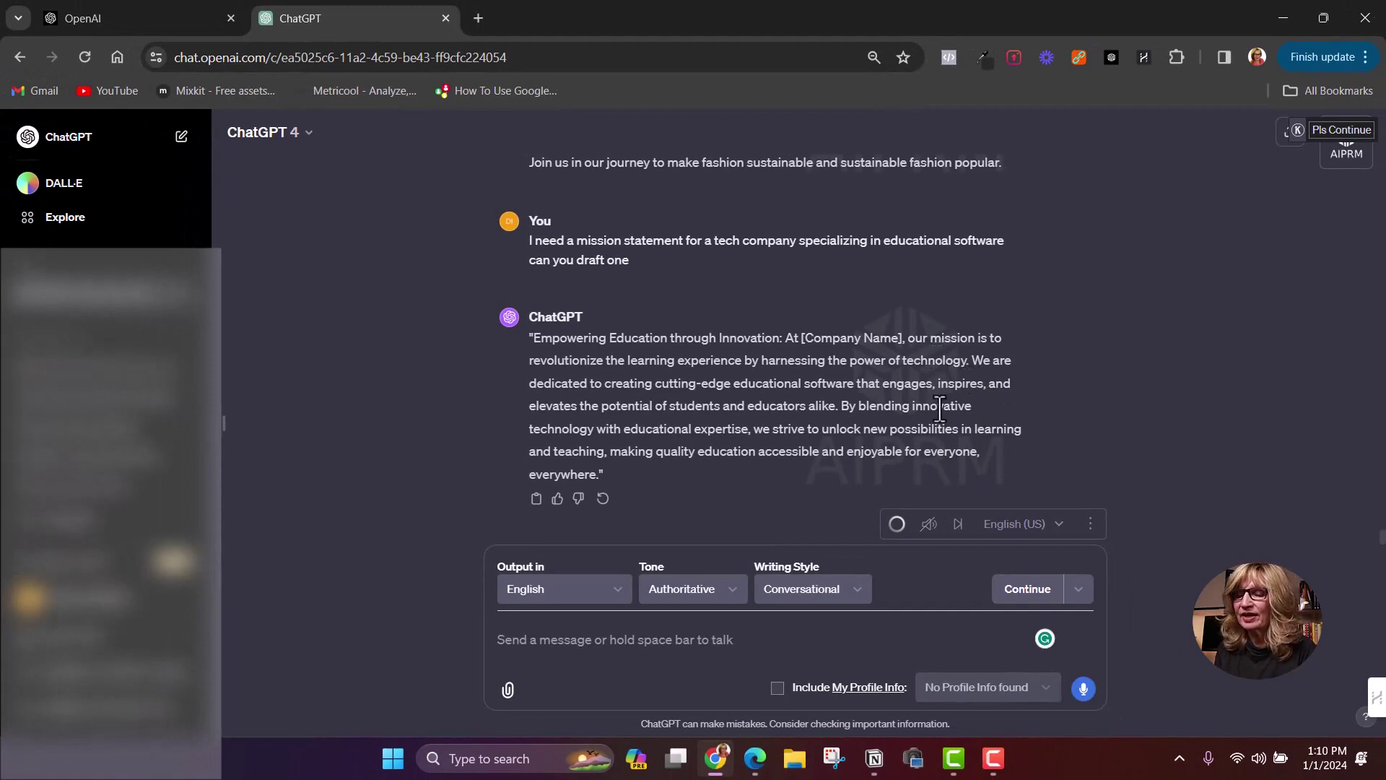
Ask how a small organic café can enter the Las Vegas market and review the ten steps.
click(1083, 688)
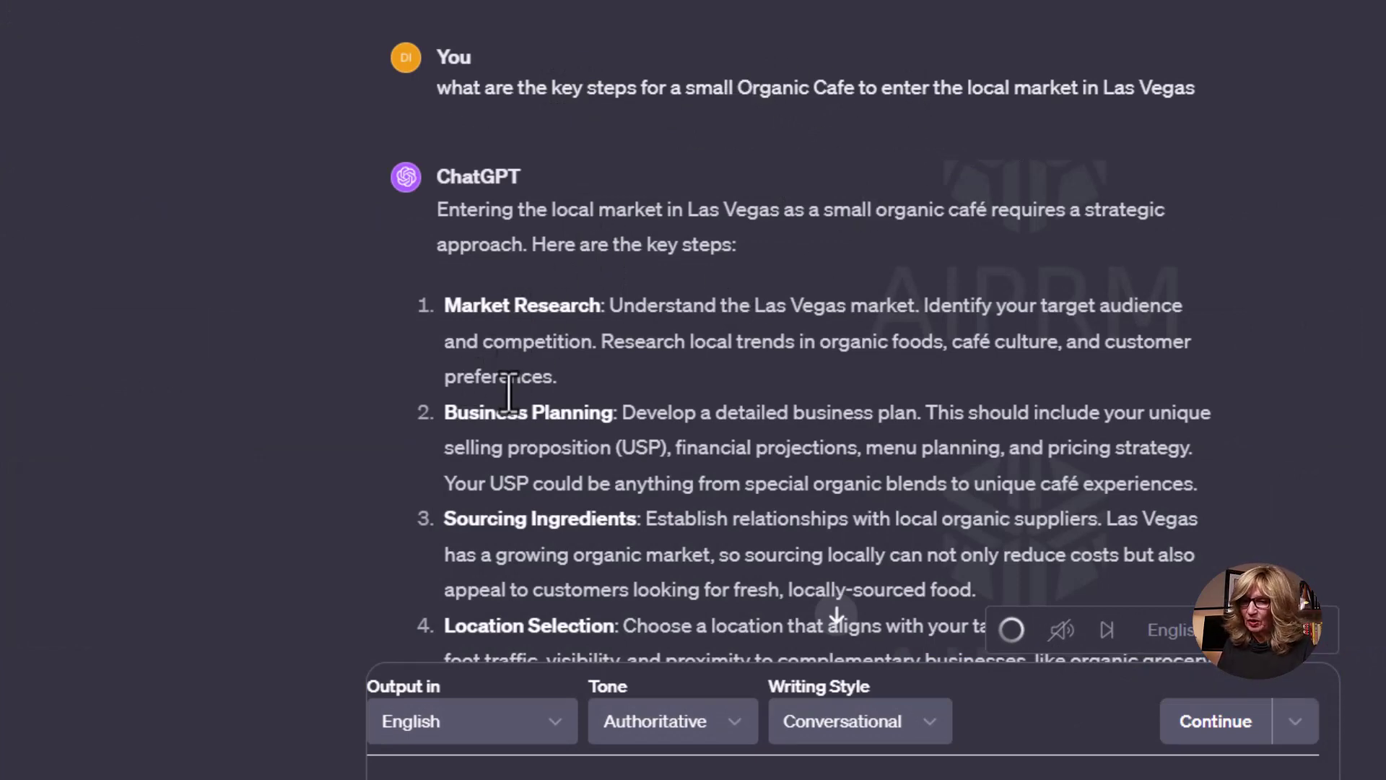
scroll(510, 402, down, 1)
scroll(516, 417, down, 3)
scroll(576, 396, down, 4)
scroll(551, 312, down, 4)
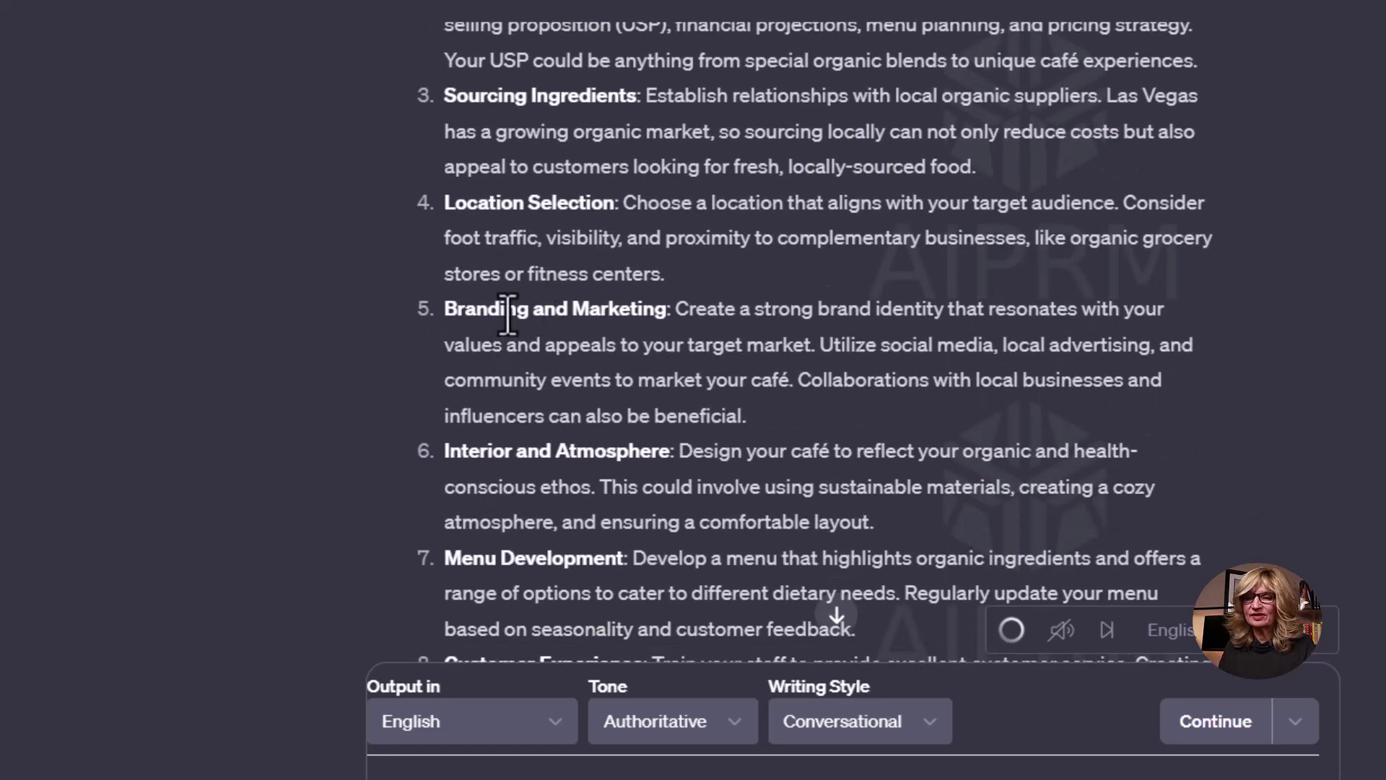
scroll(606, 340, down, 8)
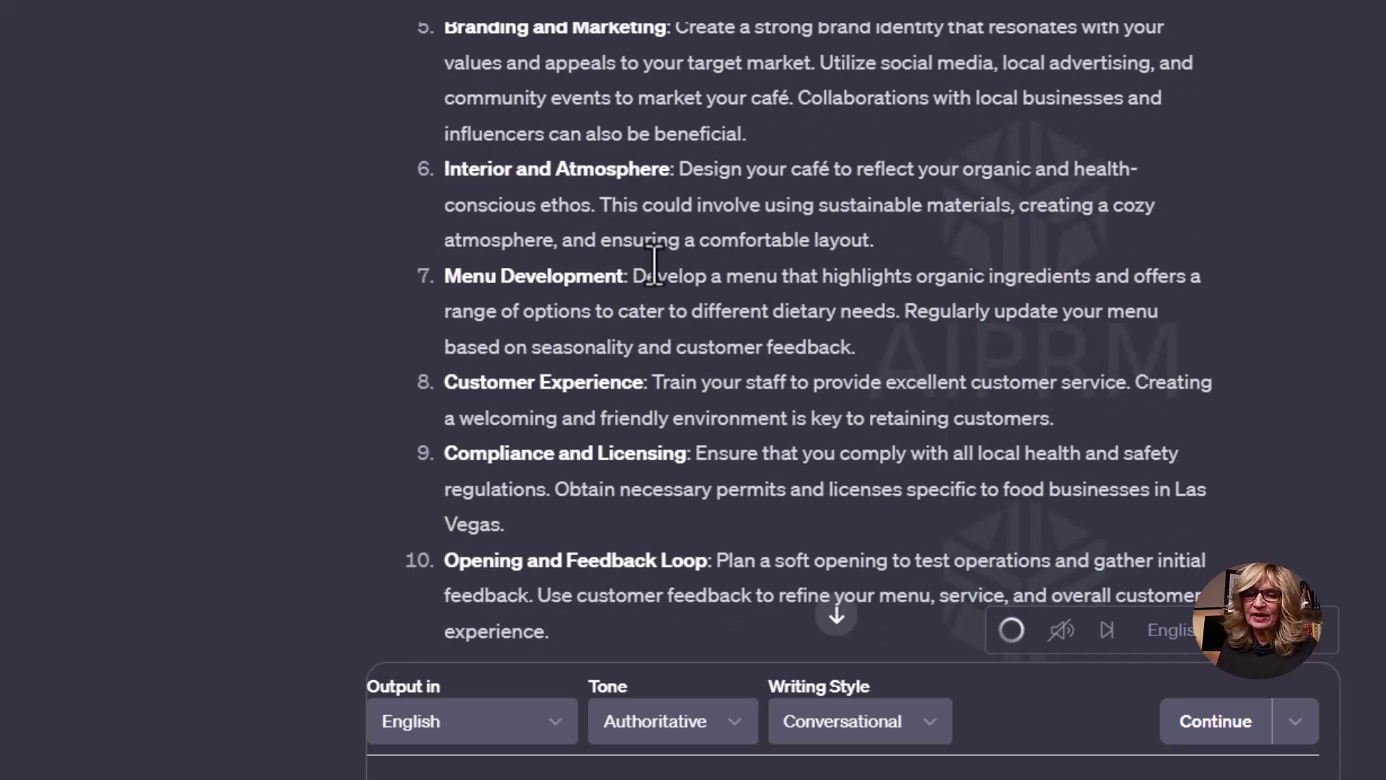
scroll(662, 263, up, 10)
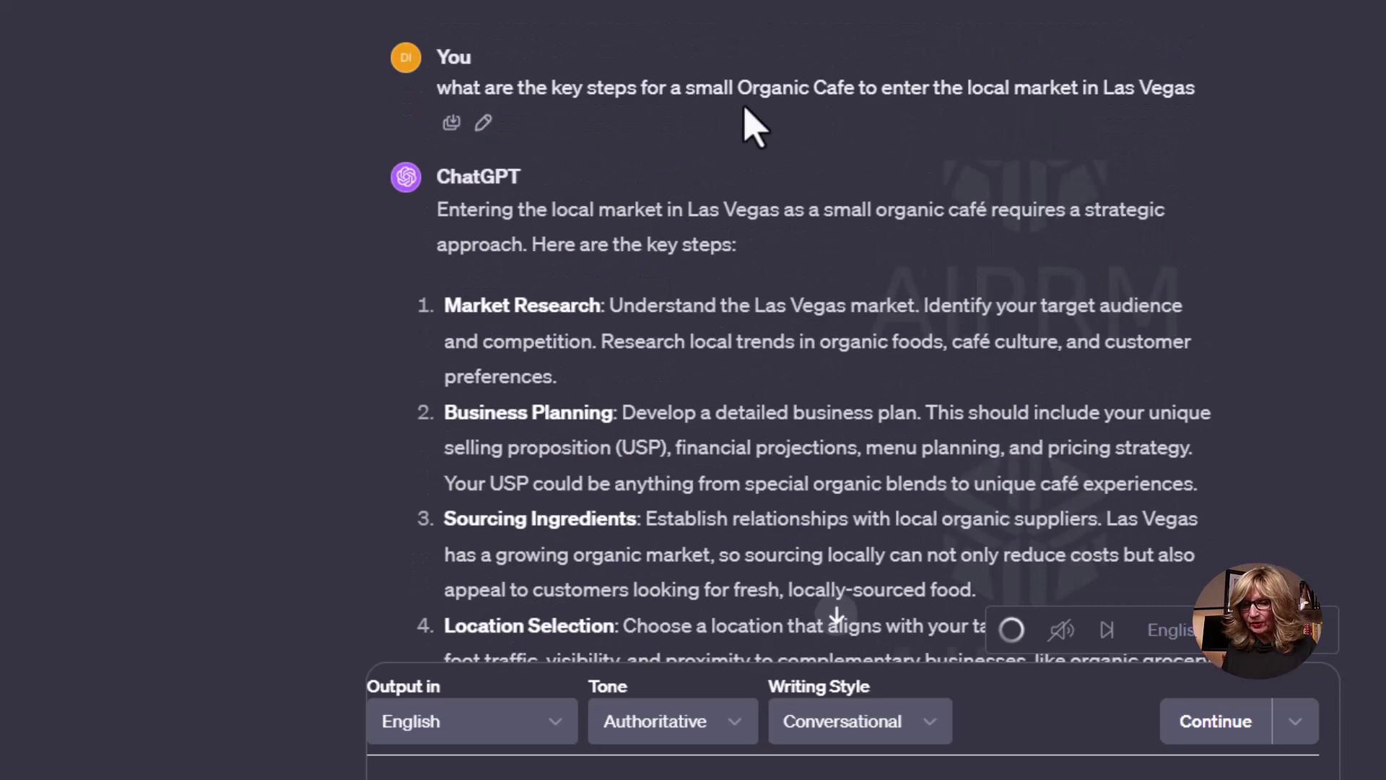
scroll(788, 154, down, 14)
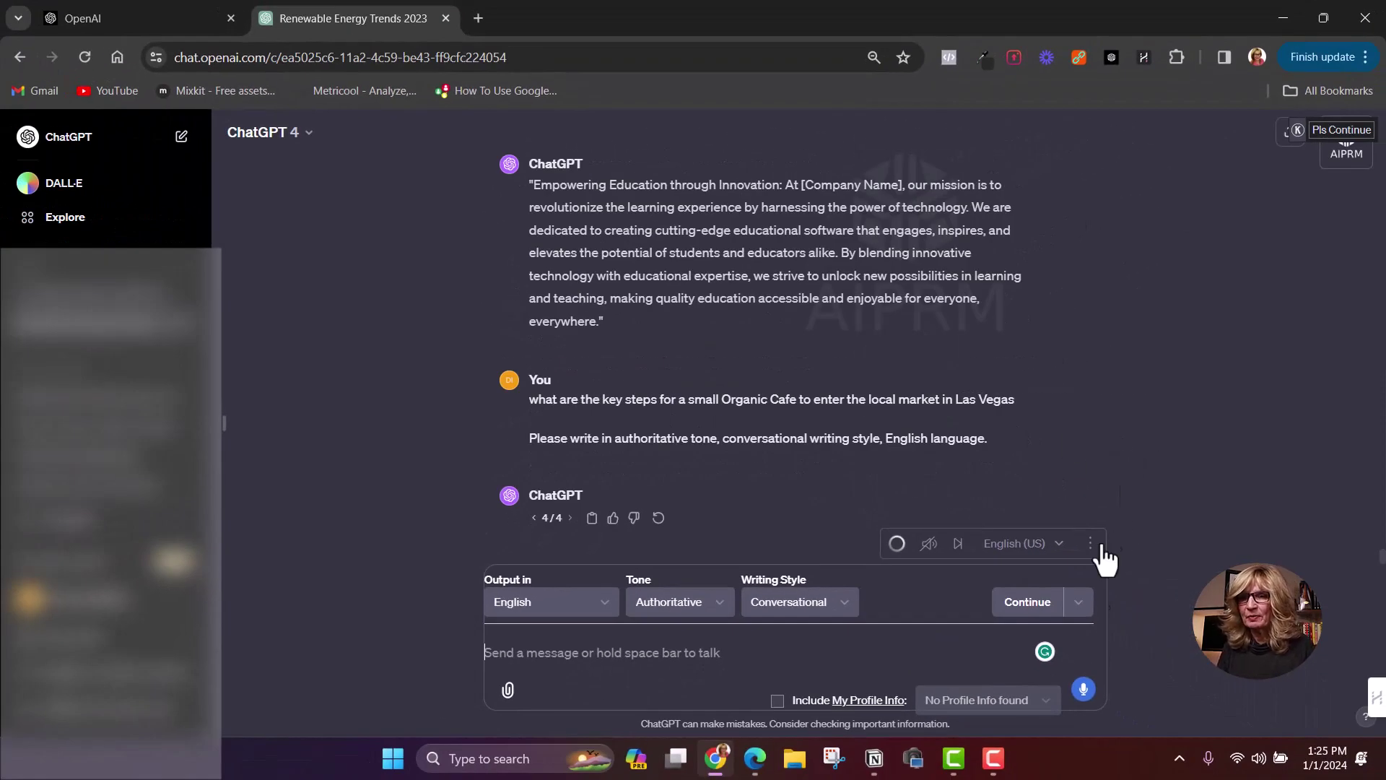
Dictate the freelance platform marketing prompt for young professionals and scroll through all thirteen points.
click(1083, 688)
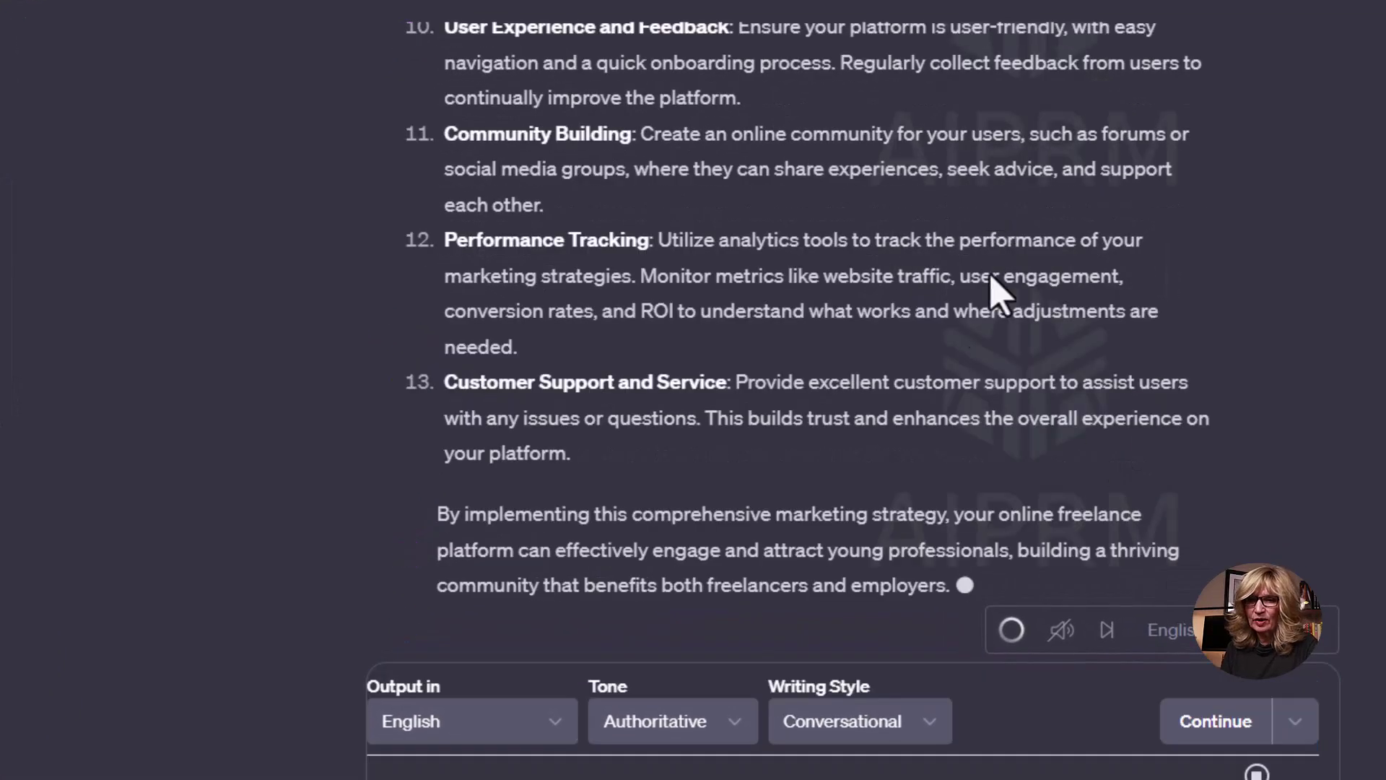
scroll(983, 491, up, 15)
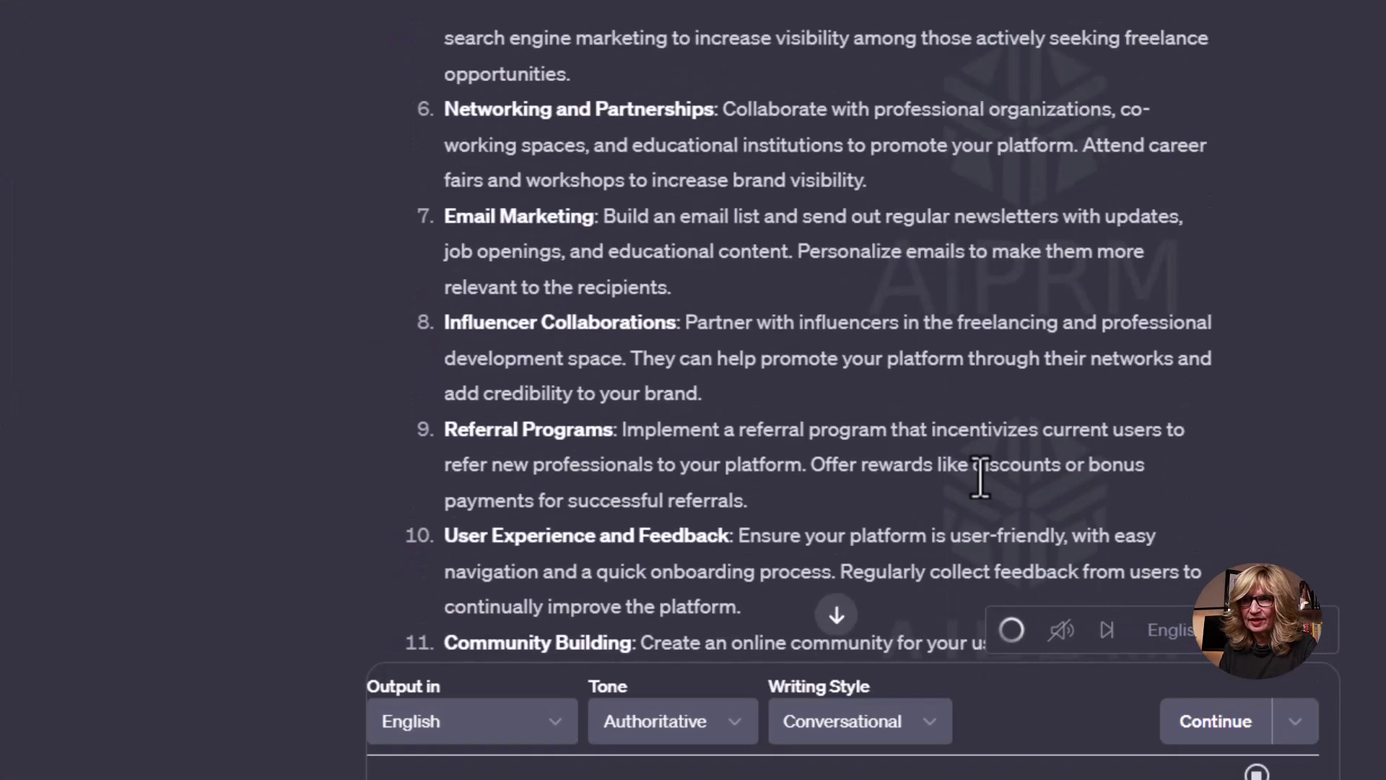
scroll(980, 476, up, 4)
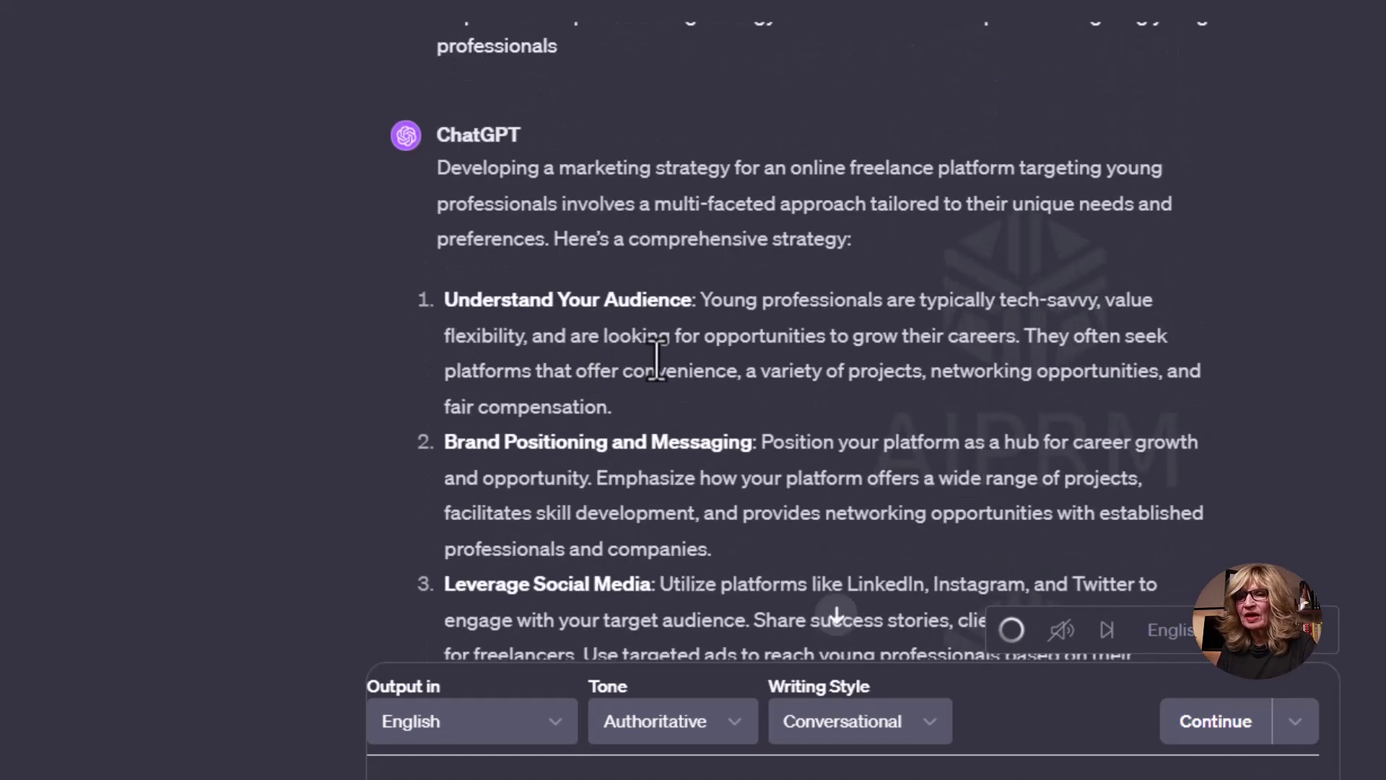
scroll(693, 368, down, 2)
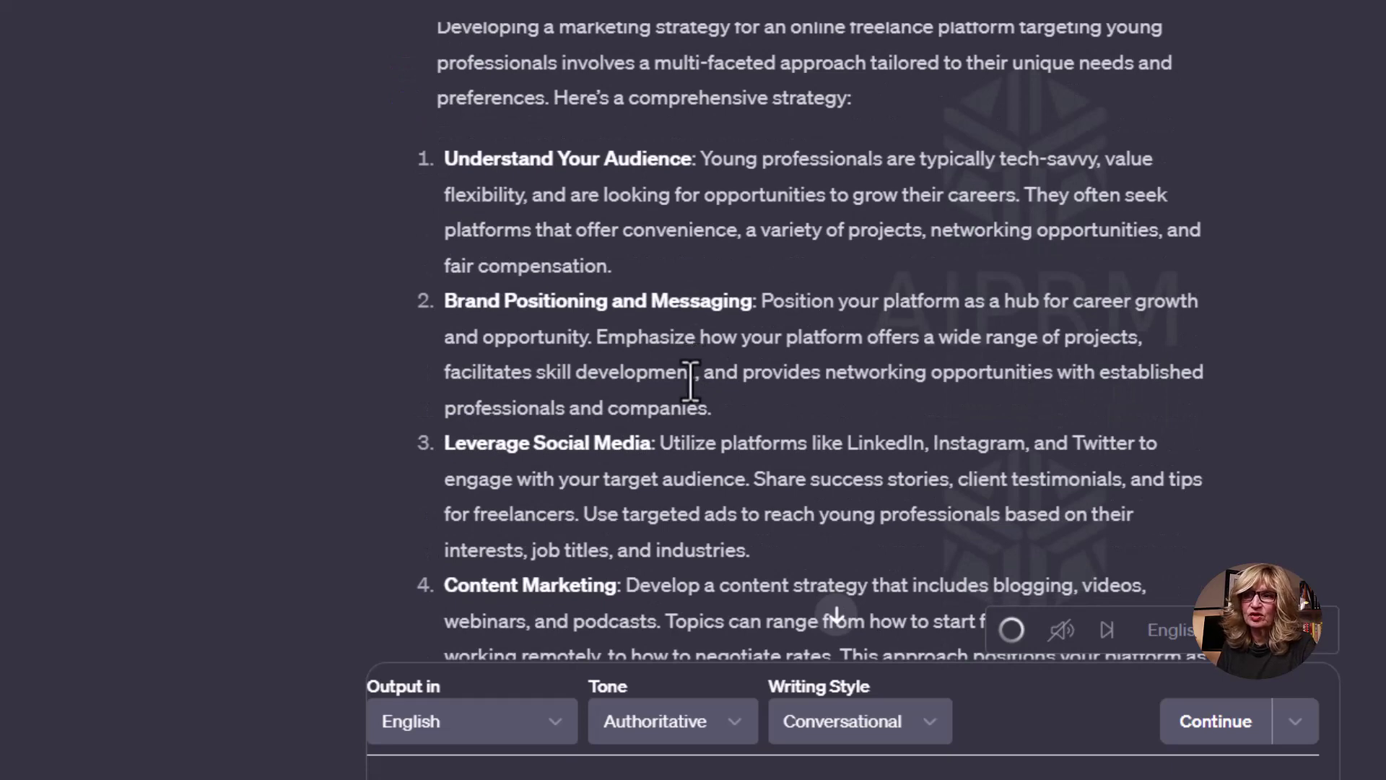
scroll(685, 379, down, 8)
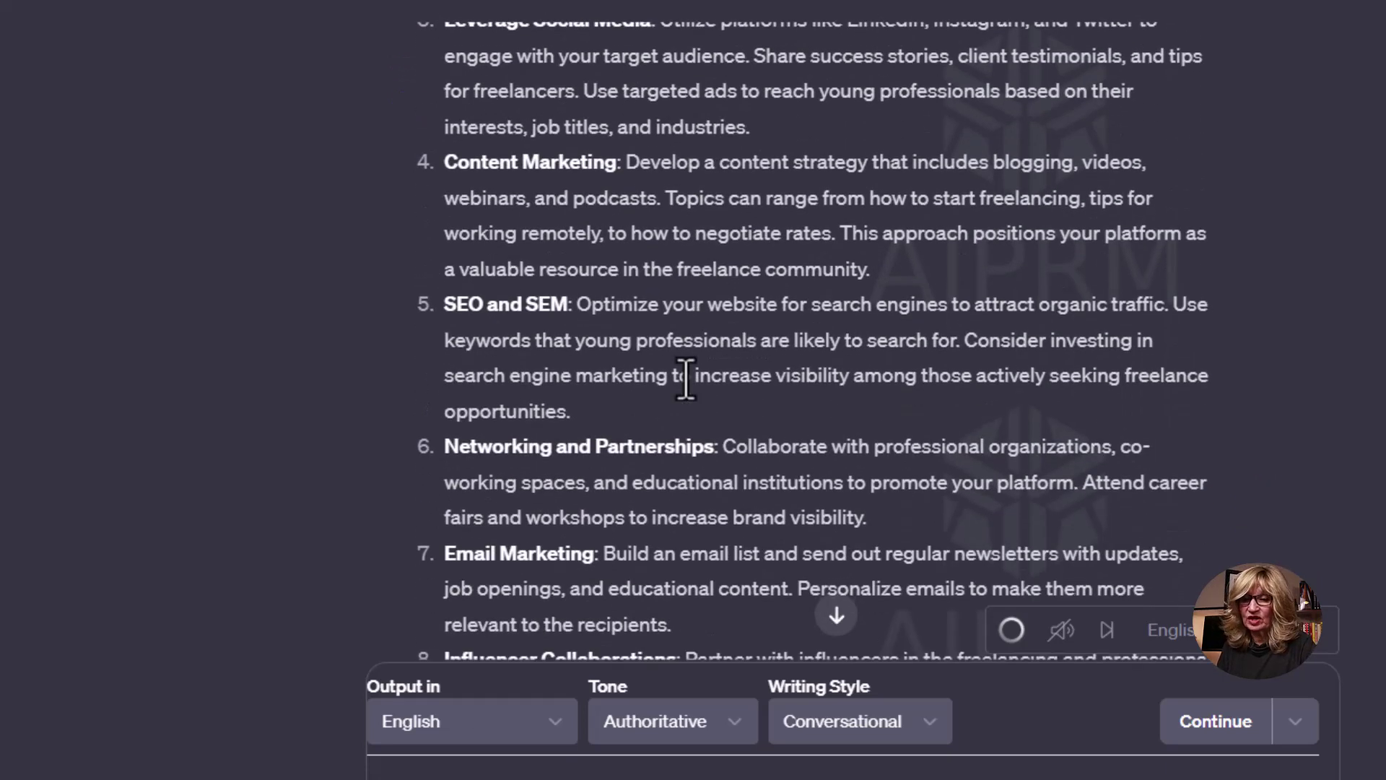
scroll(686, 379, down, 6)
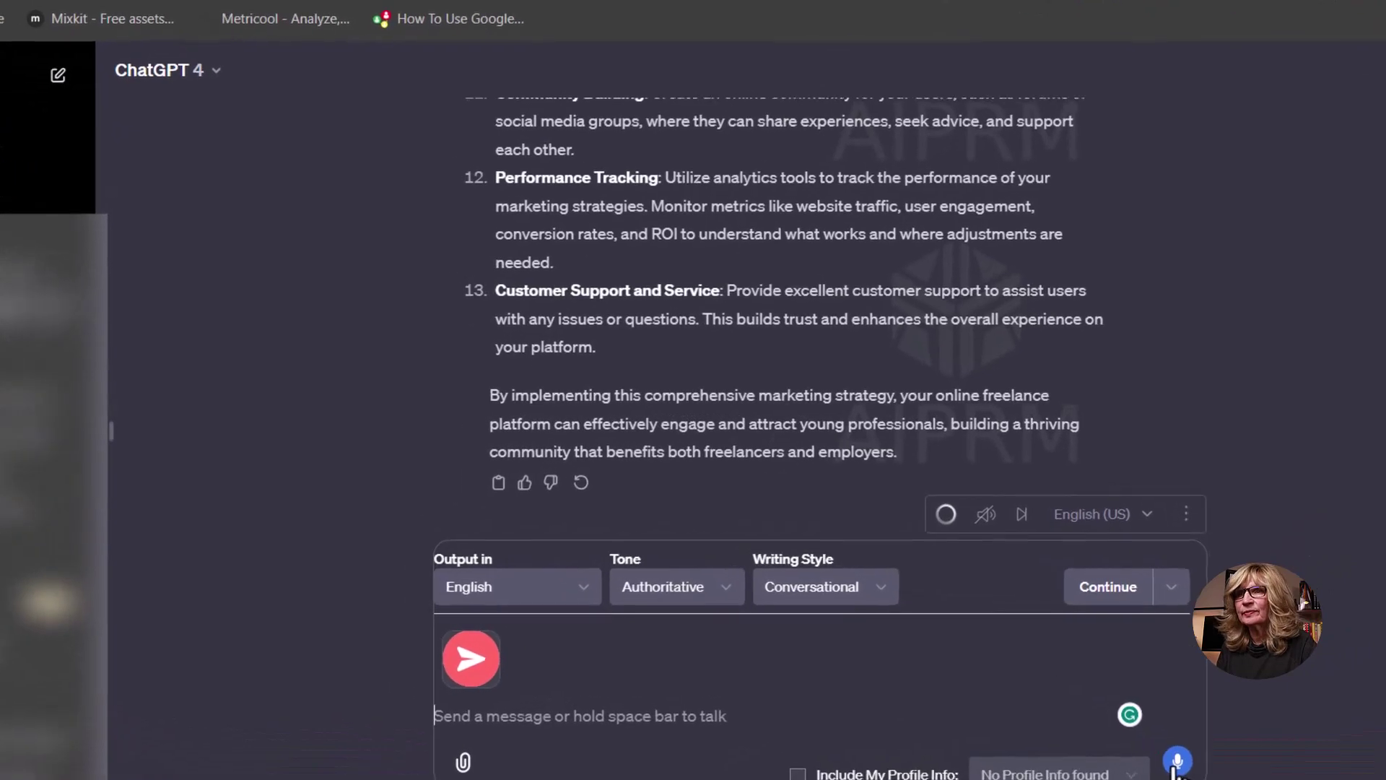
Dictate the financial projections request, then begin dictating a boutique revenue-growth question.
click(1176, 762)
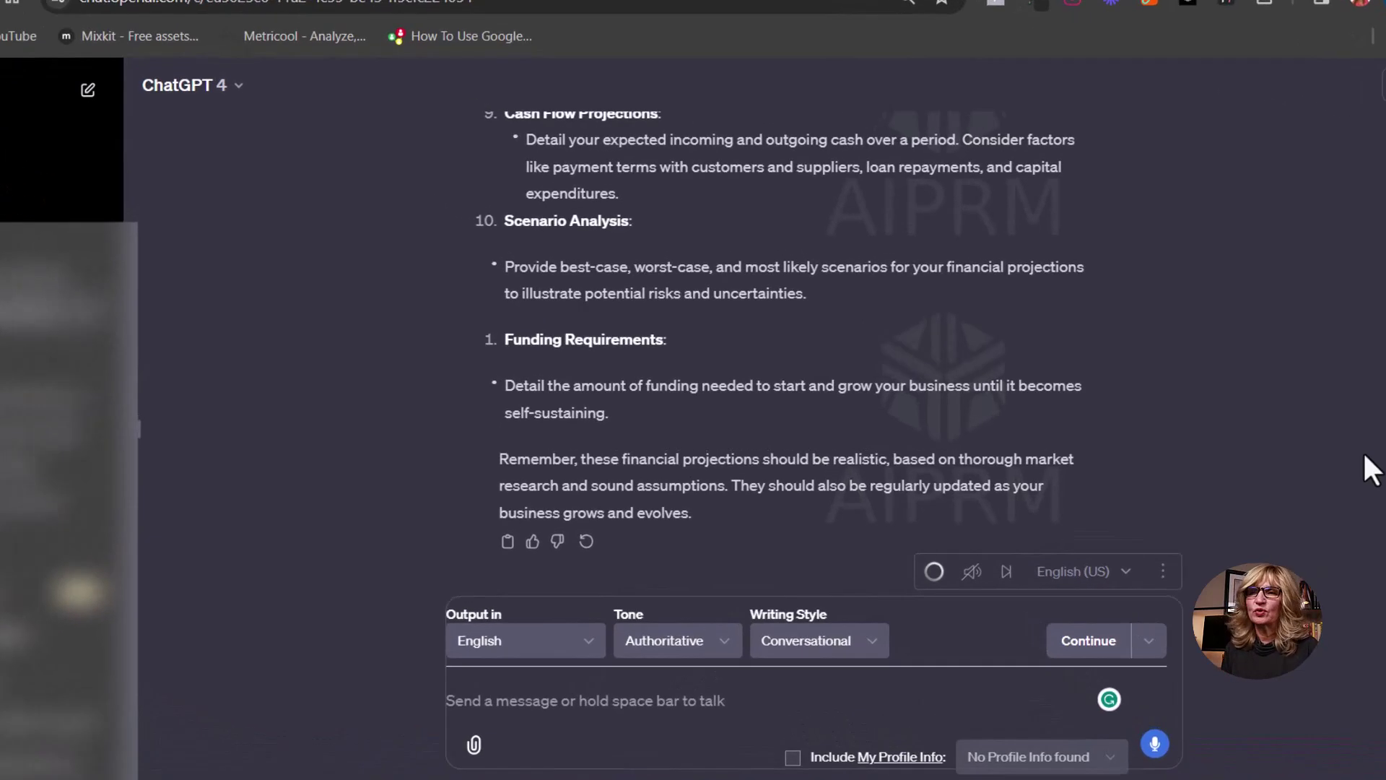
click(1083, 688)
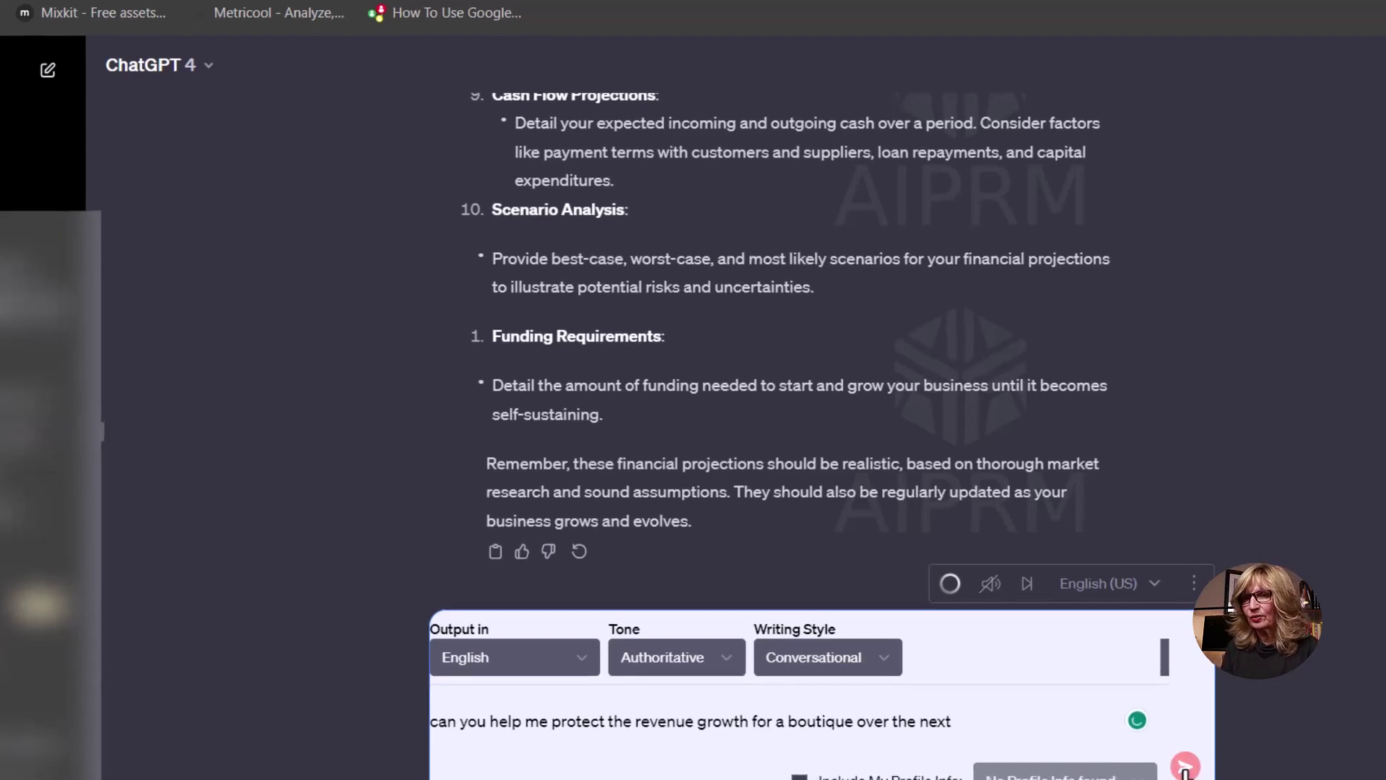
Submit the question on projecting the boutique's revenue growth over the next 3 years.
click(1185, 766)
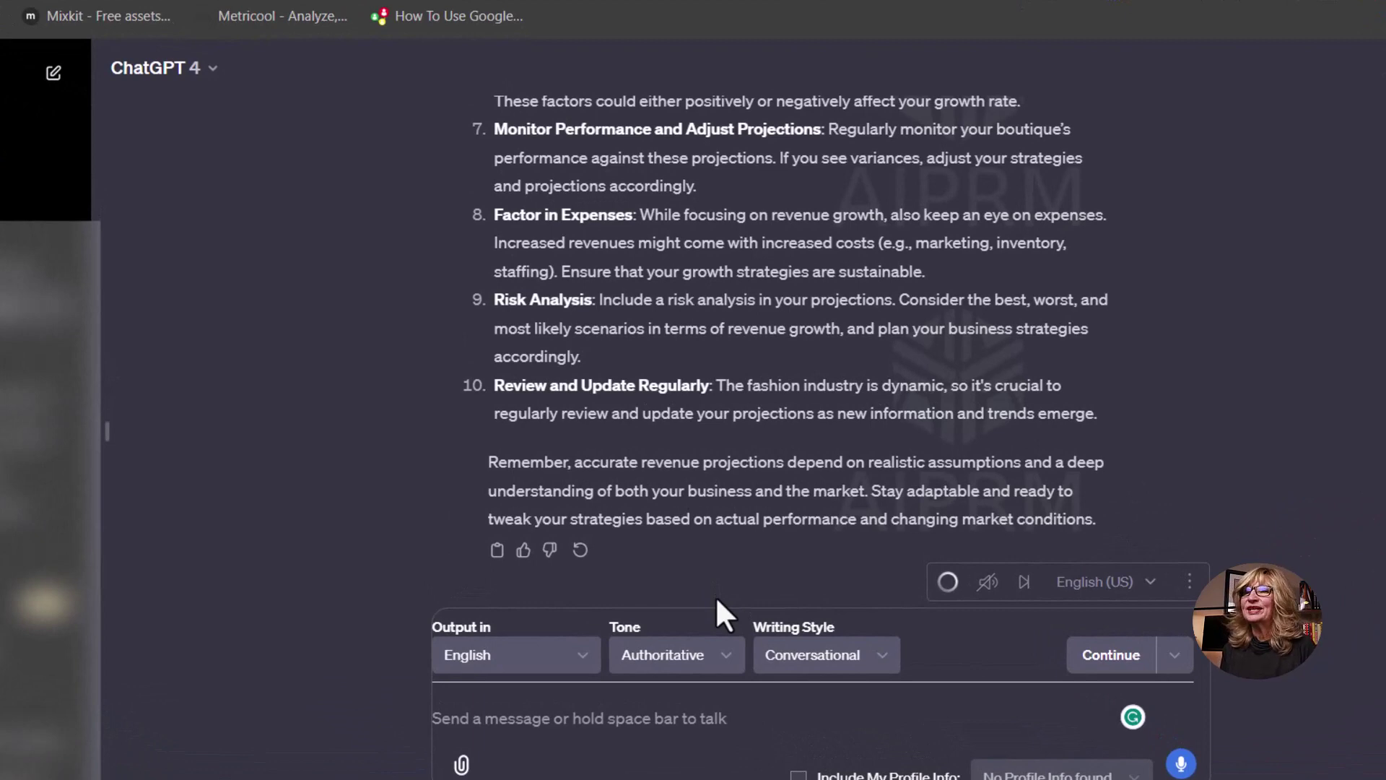
Dictate 'tell me about marketing for hotels' and scroll through the answer.
key(space)
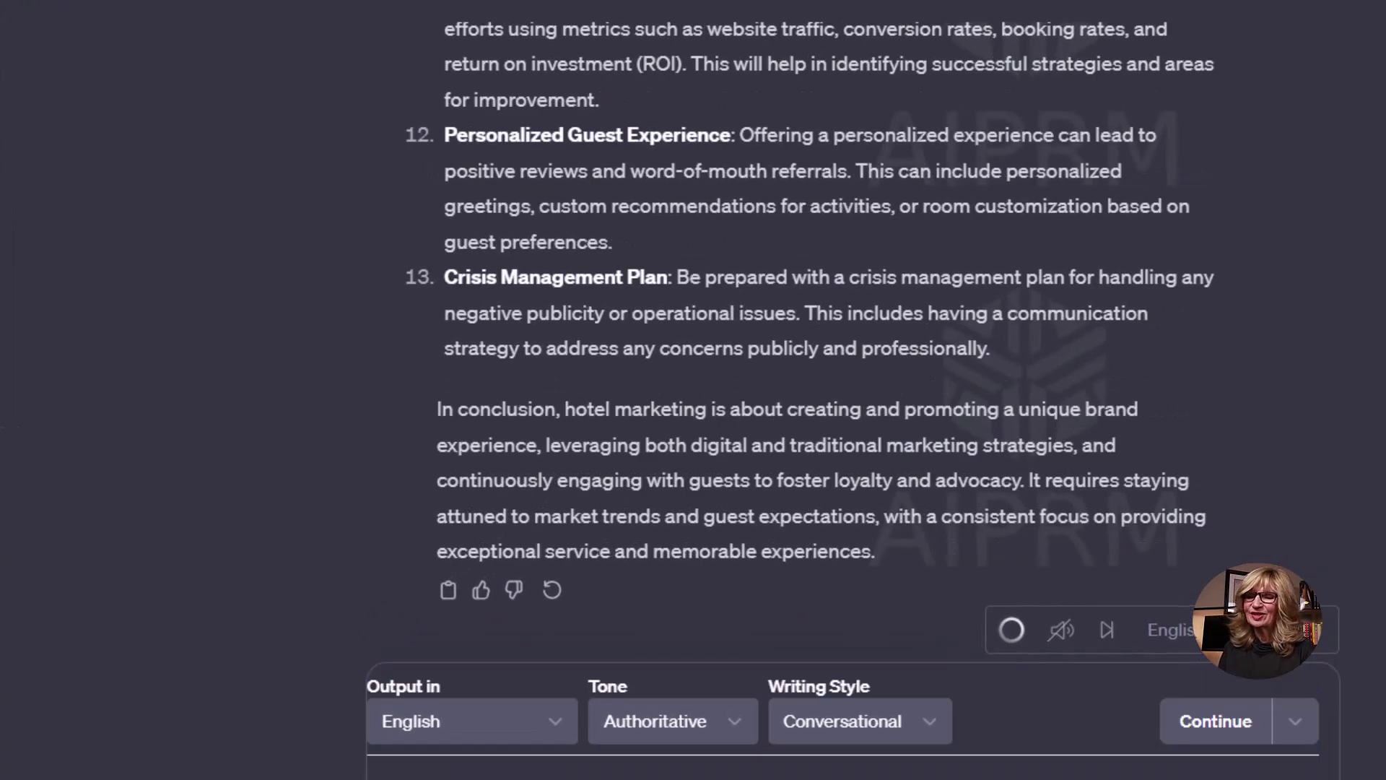
scroll(1151, 448, up, 20)
scroll(1150, 448, up, 6)
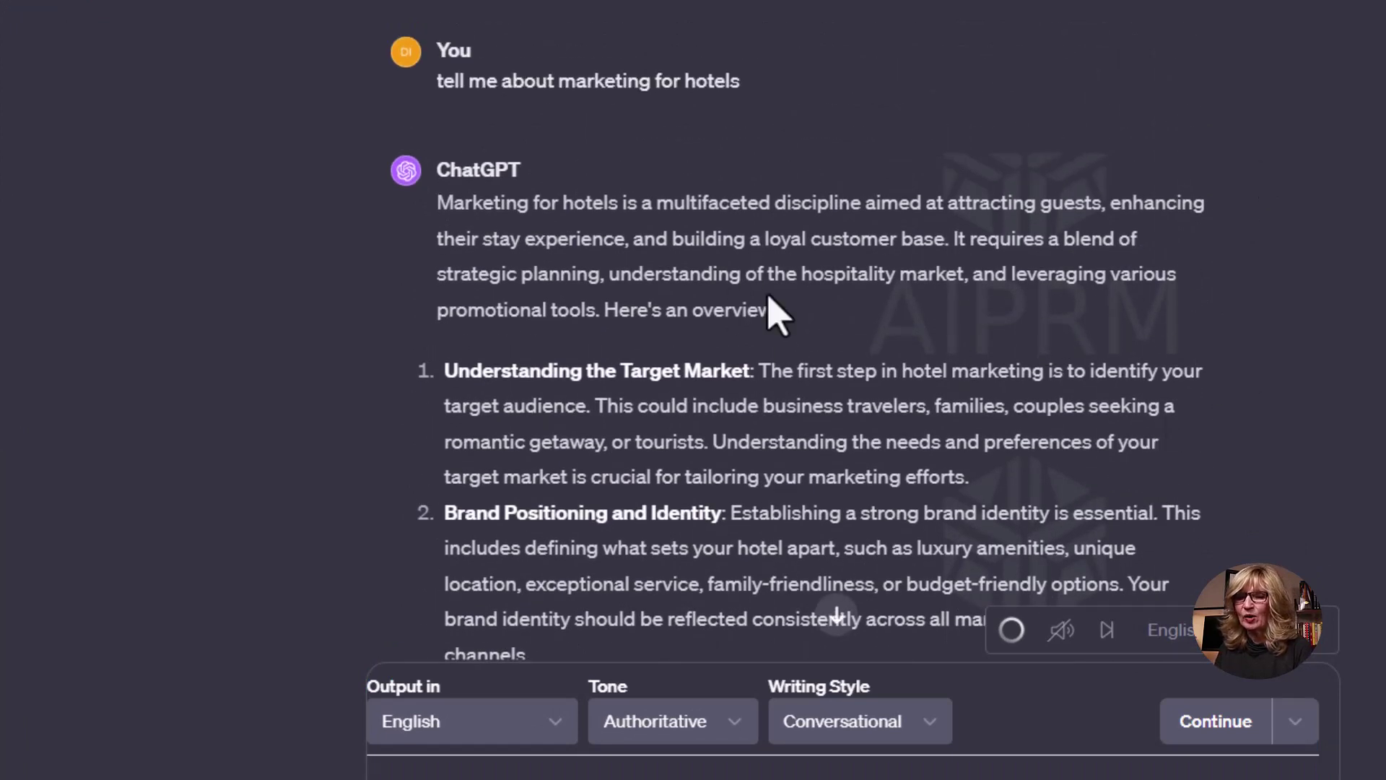
scroll(662, 318, down, 4)
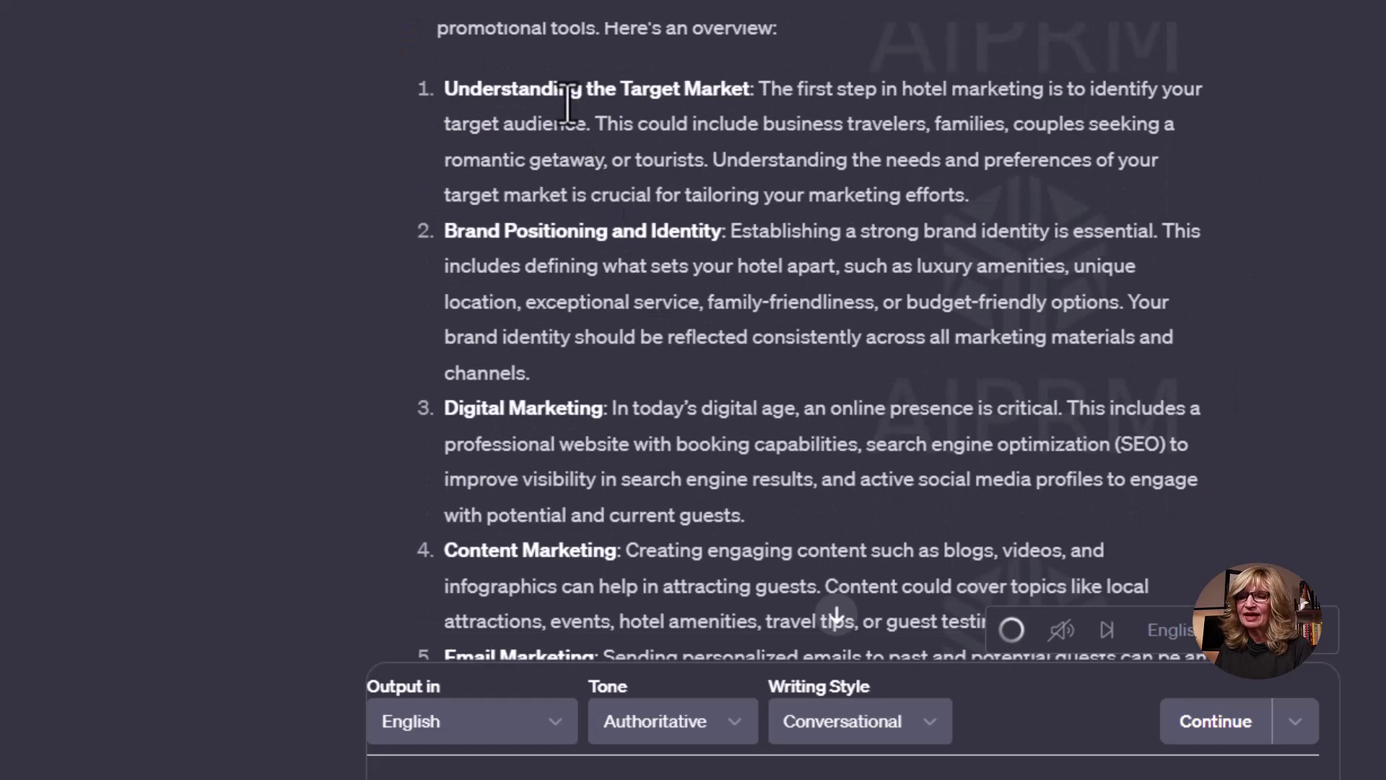
scroll(570, 263, down, 4)
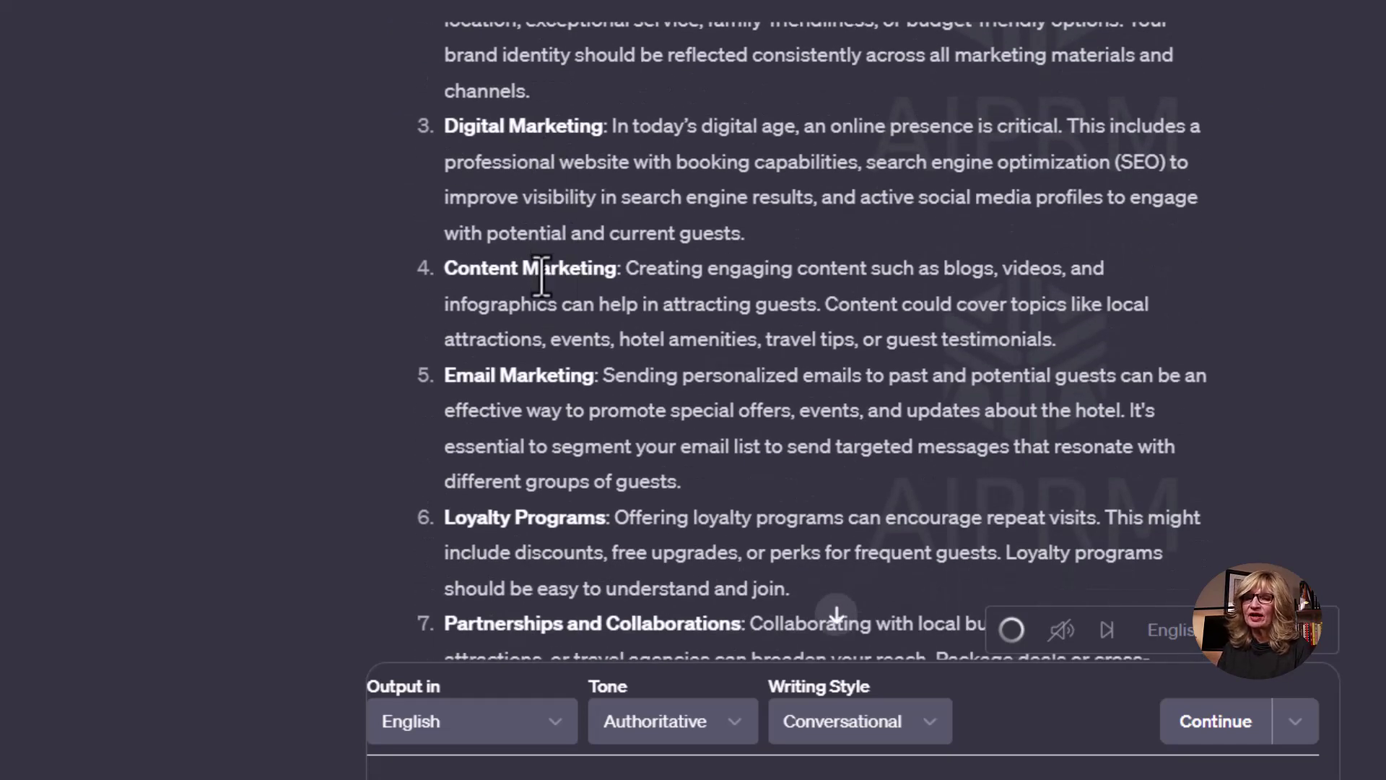
scroll(599, 425, down, 3)
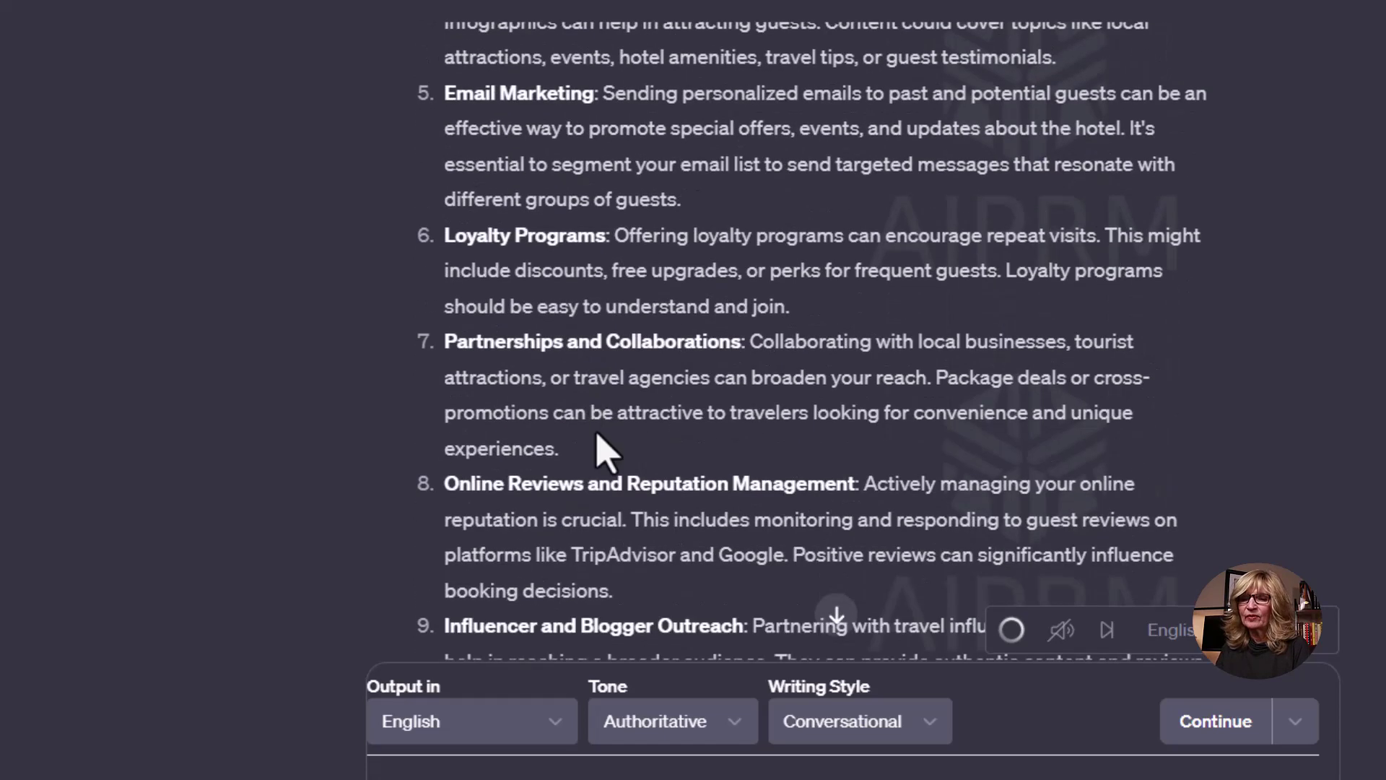
scroll(693, 426, down, 6)
scroll(686, 404, down, 5)
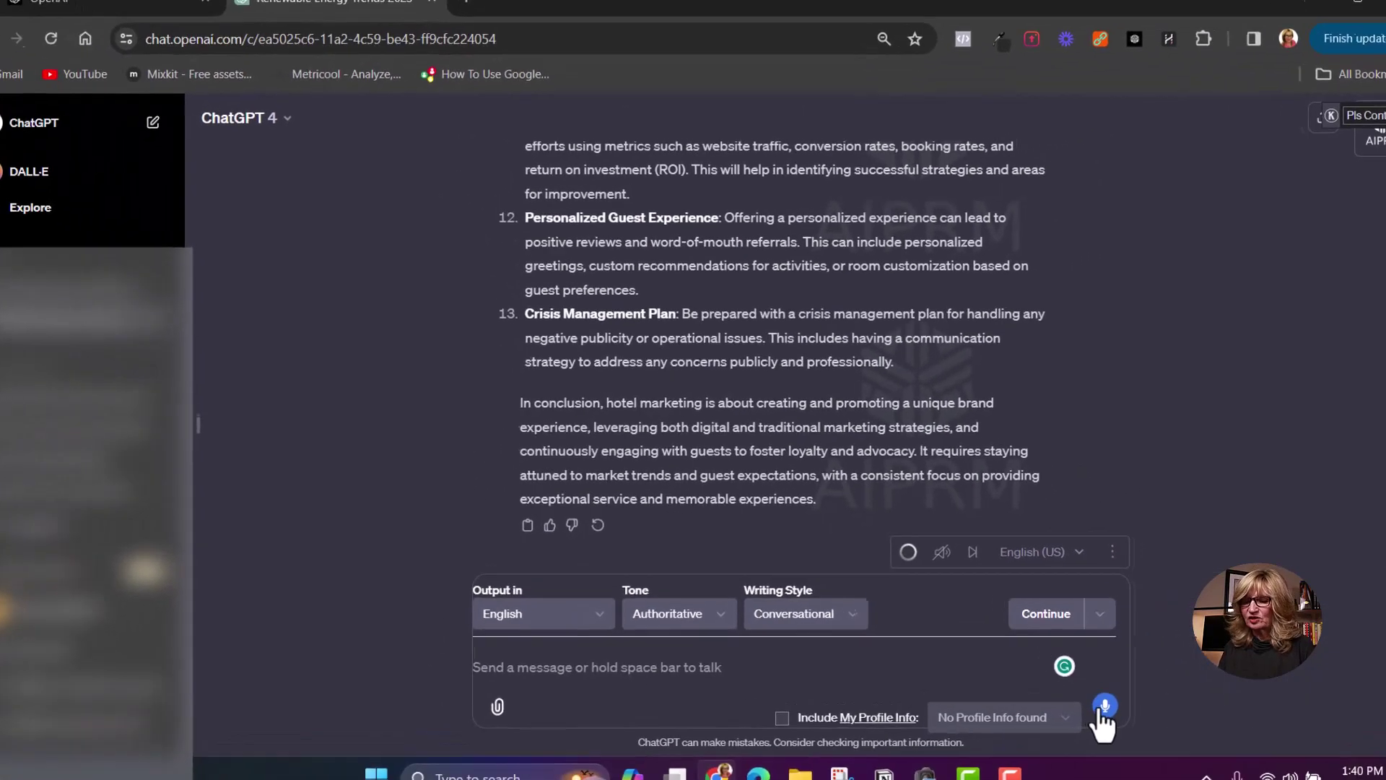
Ask a follow-up on marketing urban boutique hotels and read the 14 strategies.
click(1307, 779)
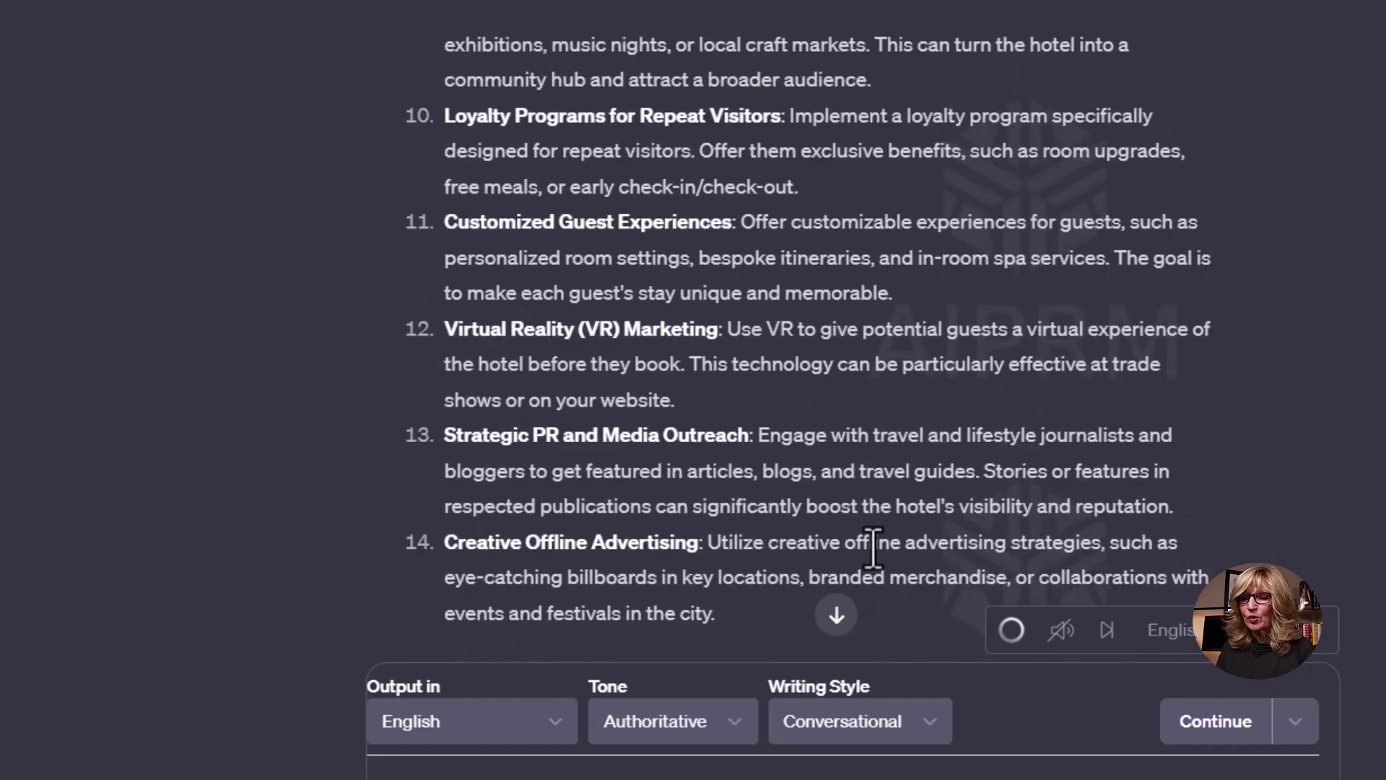
scroll(872, 549, up, 20)
scroll(873, 549, down, 5)
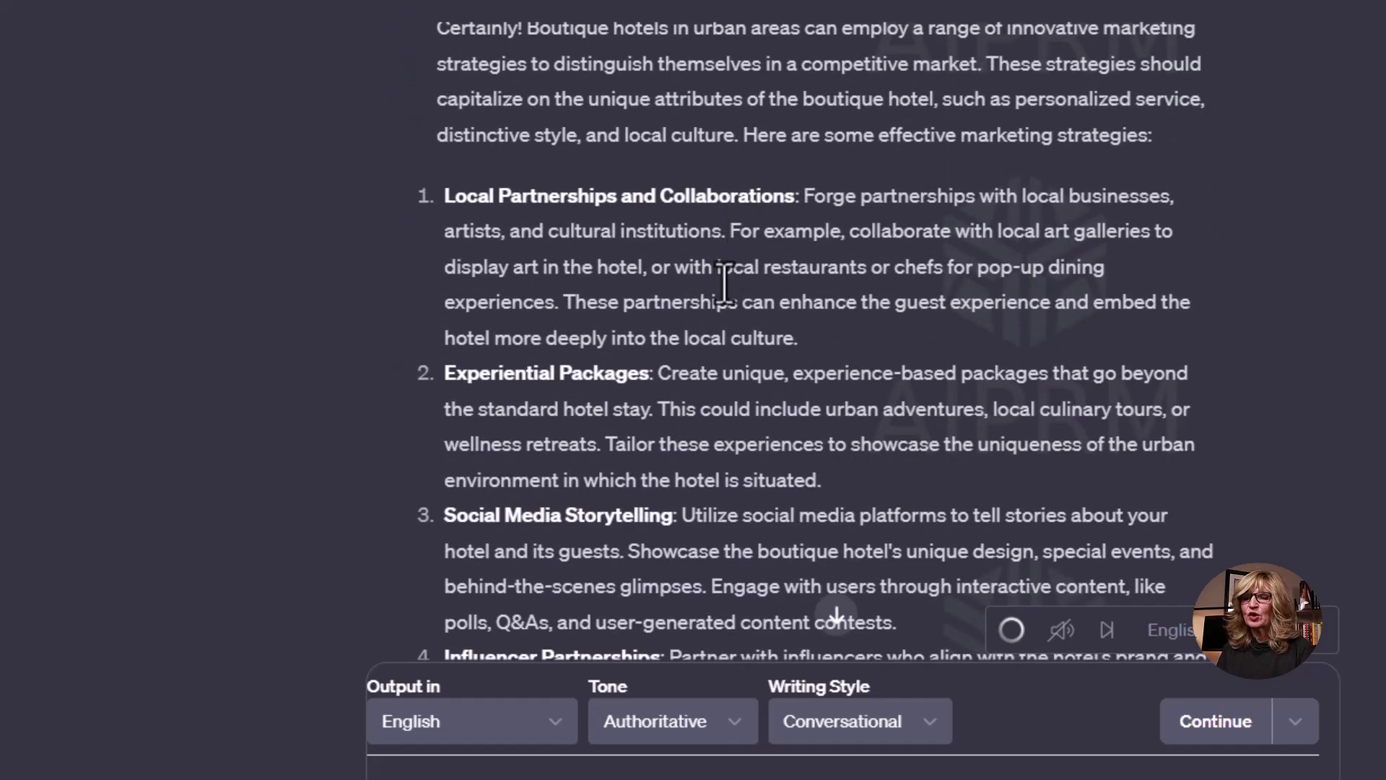
scroll(733, 300, down, 2)
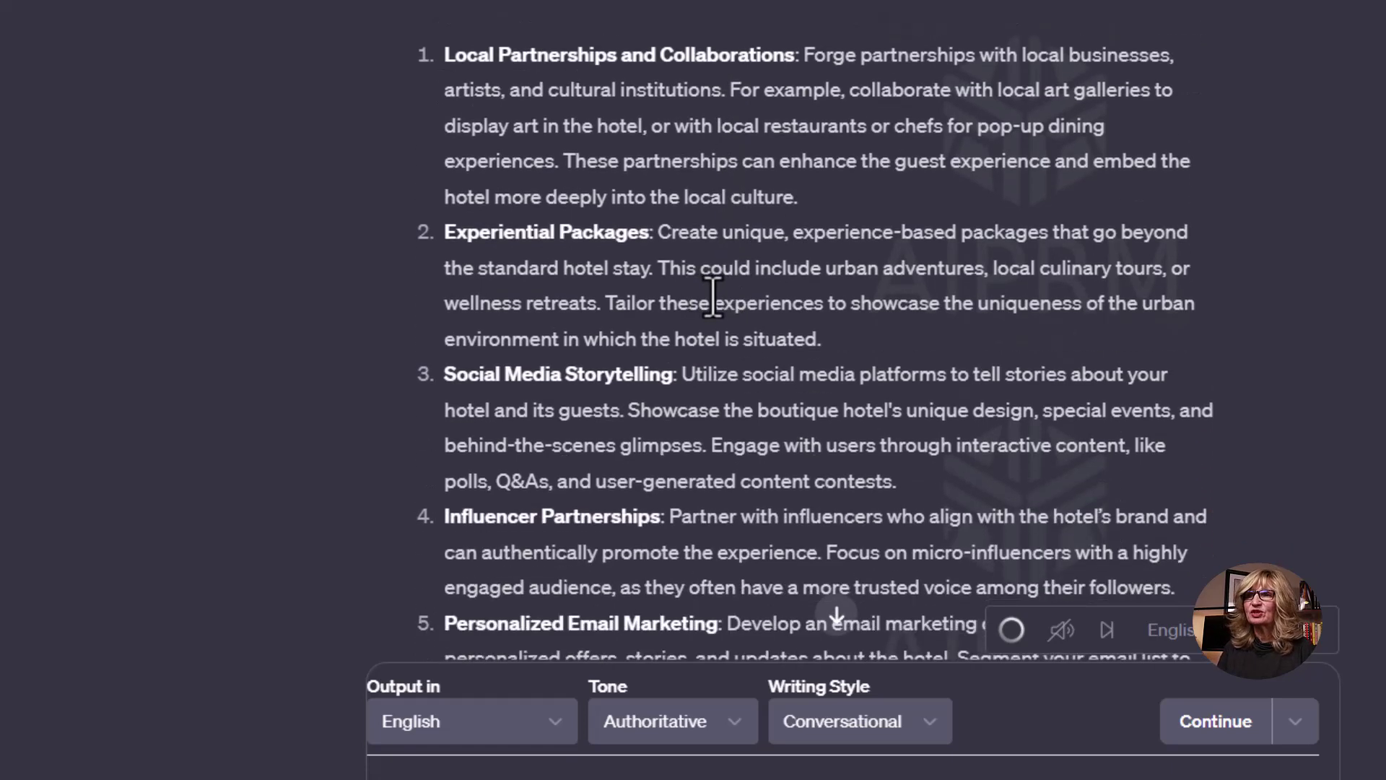
scroll(718, 296, down, 1)
scroll(720, 296, down, 9)
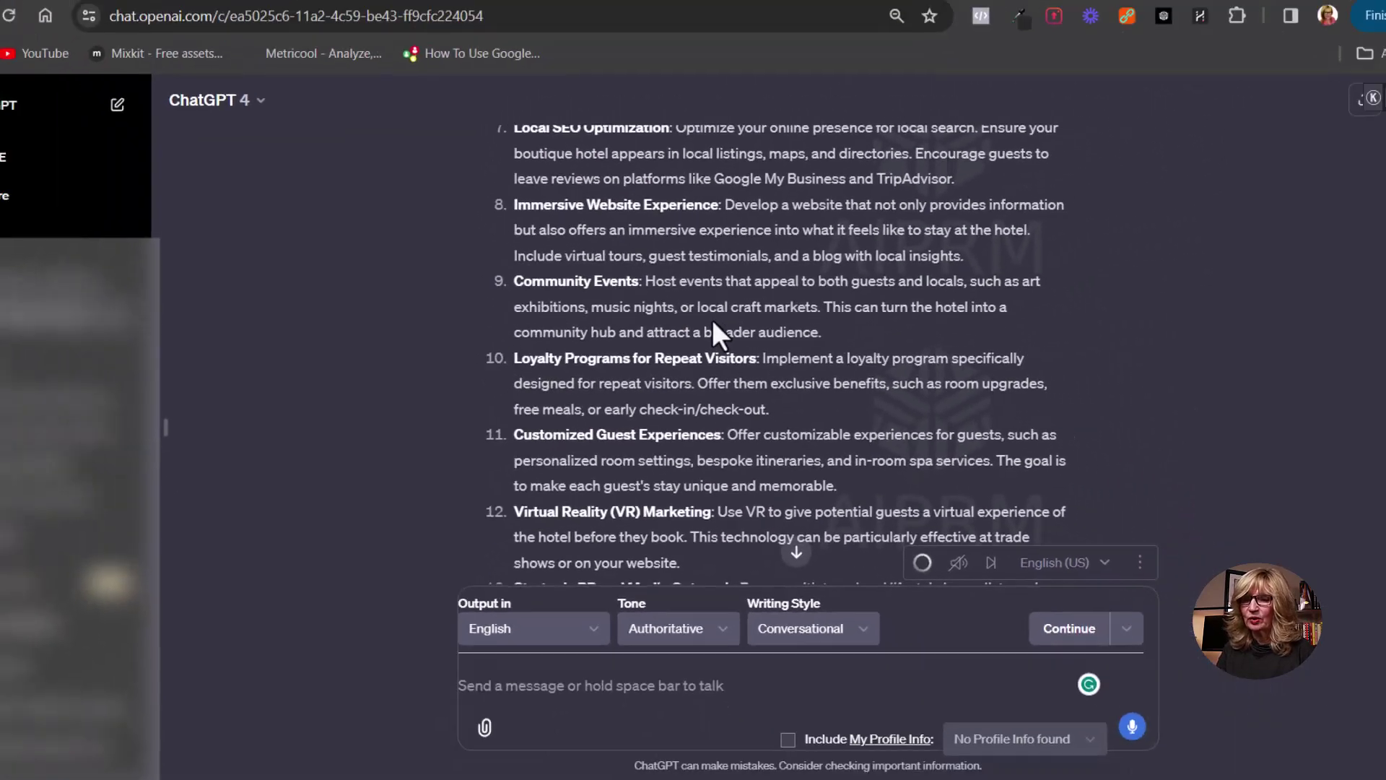
scroll(722, 304, down, 4)
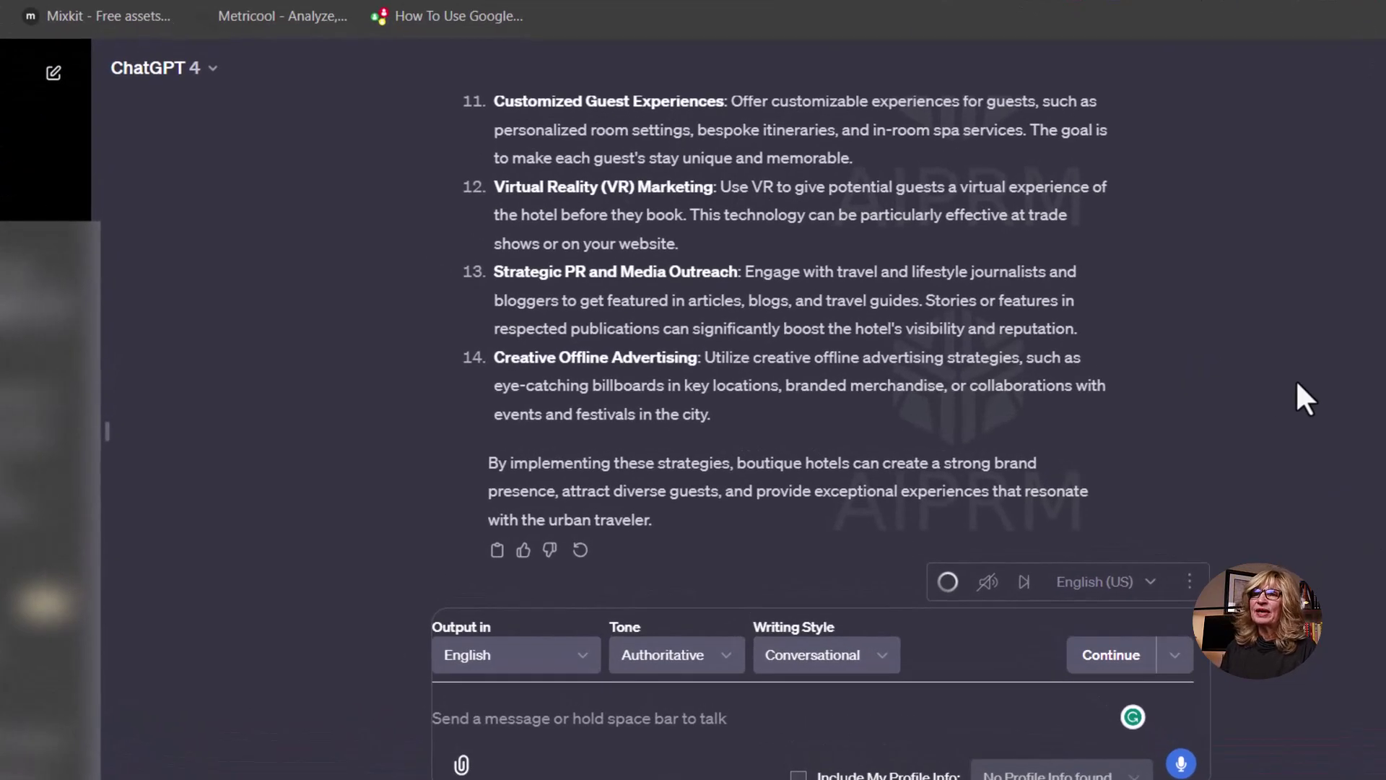
Dictate a question on making a business more sustainable and scroll through the answer.
click(1180, 763)
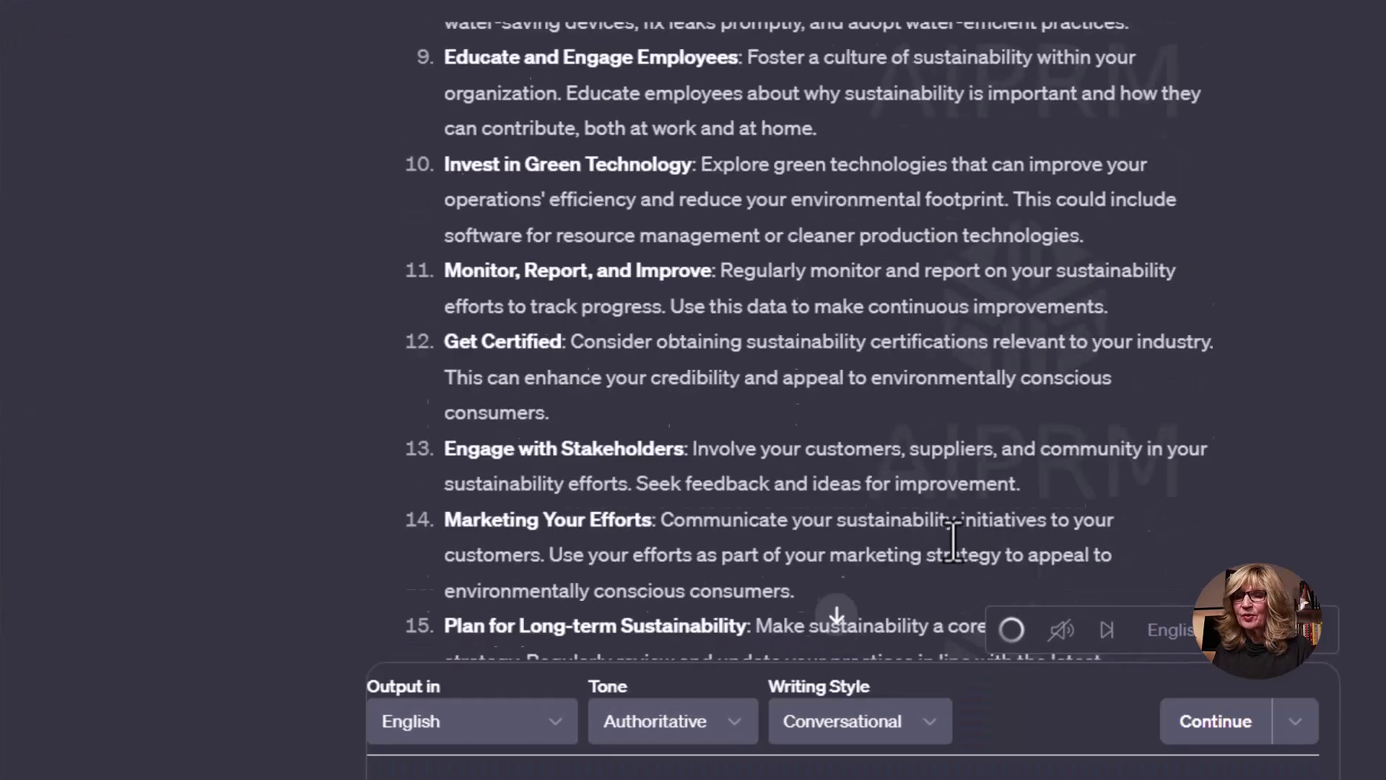
scroll(963, 560, up, 5)
scroll(964, 559, up, 10)
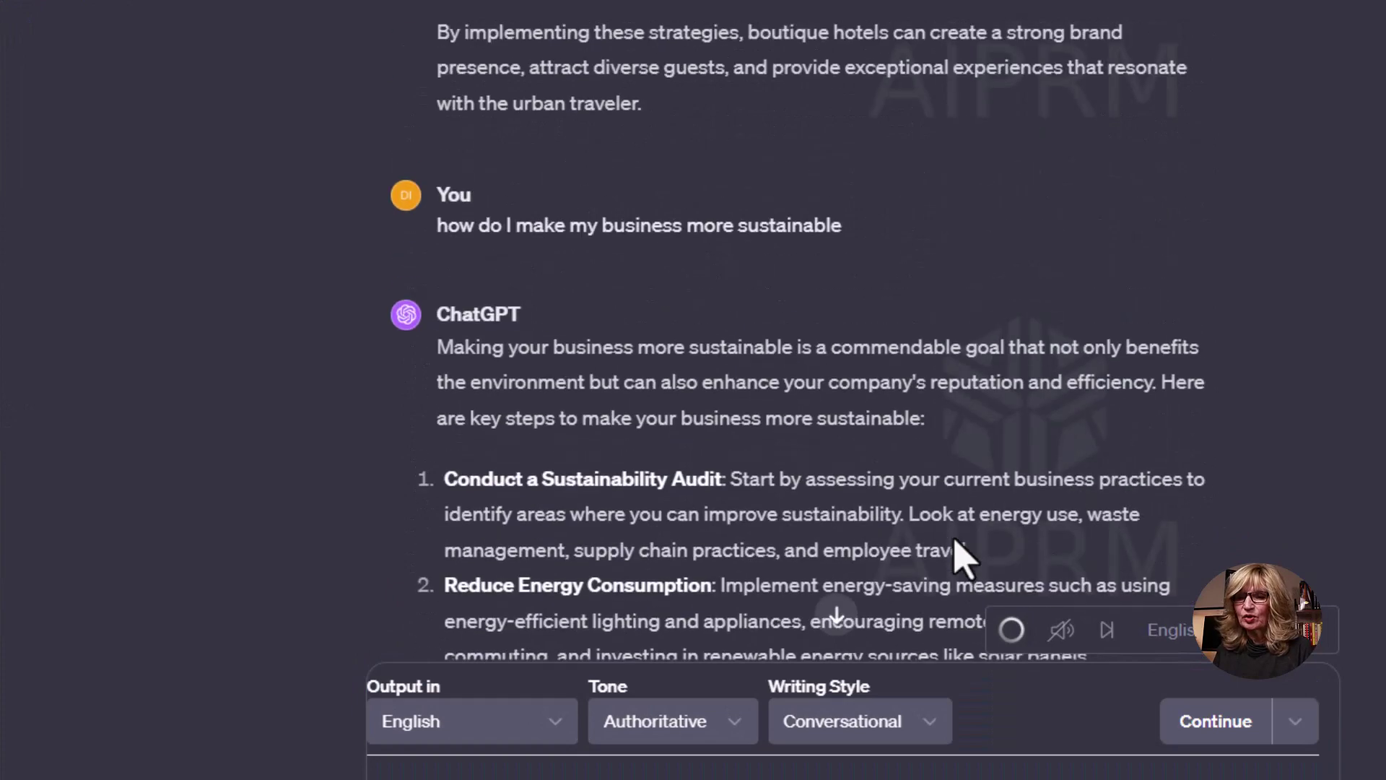
scroll(954, 551, down, 2)
scroll(954, 551, down, 2)
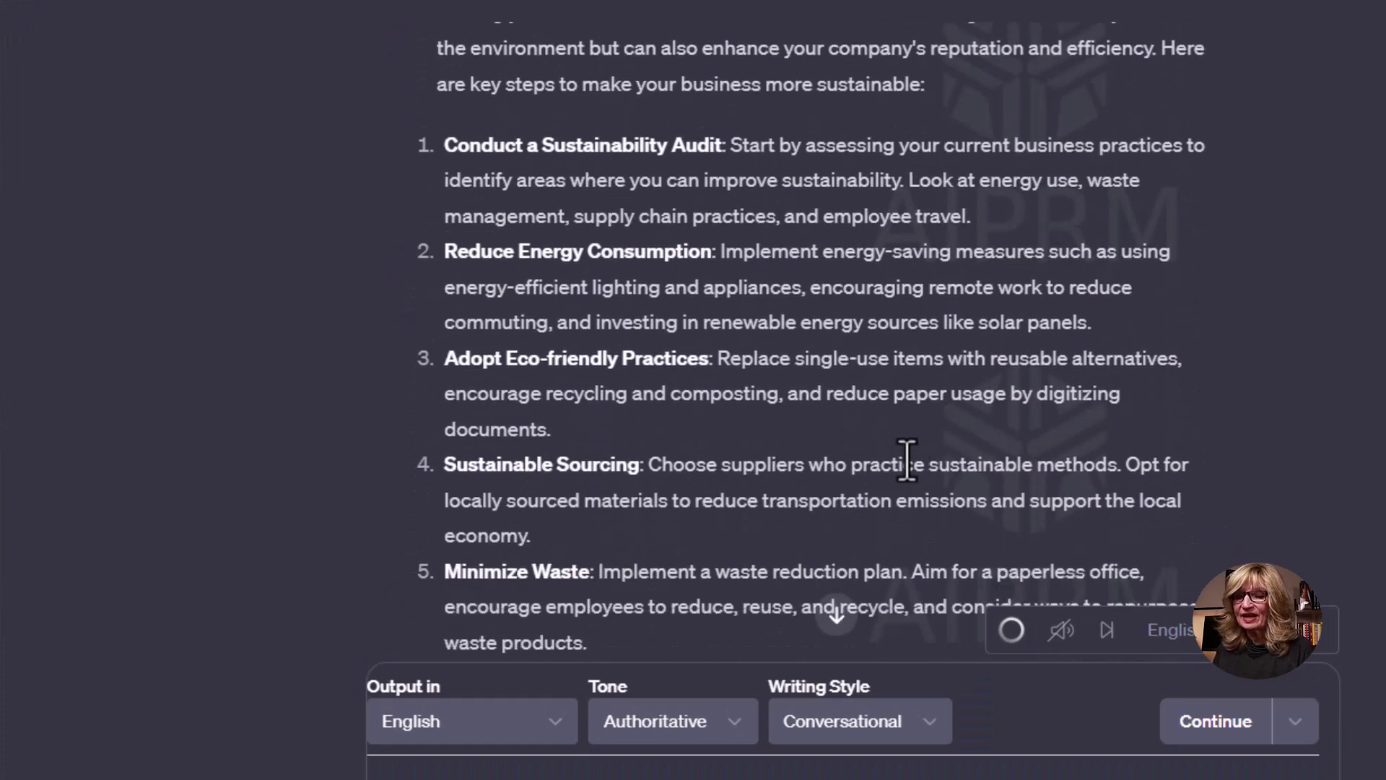
scroll(906, 459, down, 9)
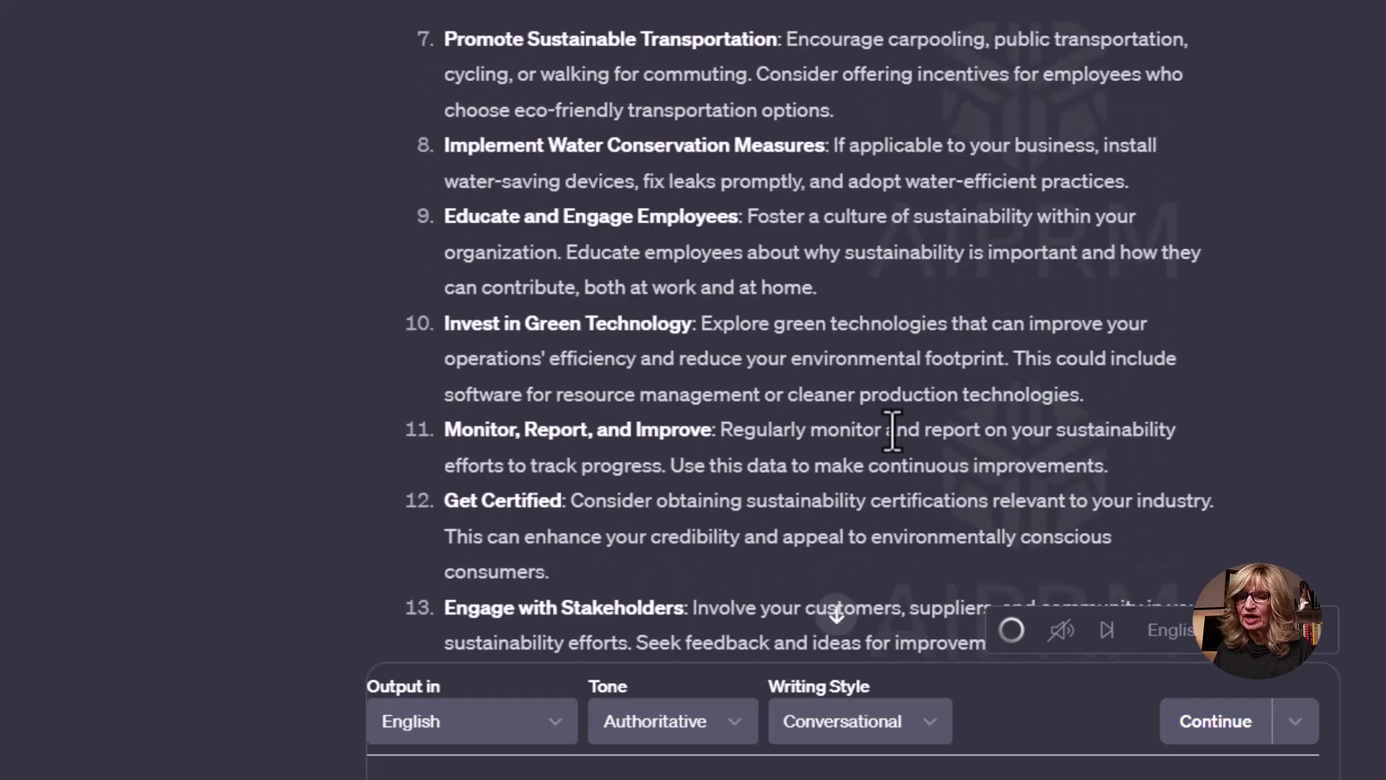
scroll(893, 432, down, 6)
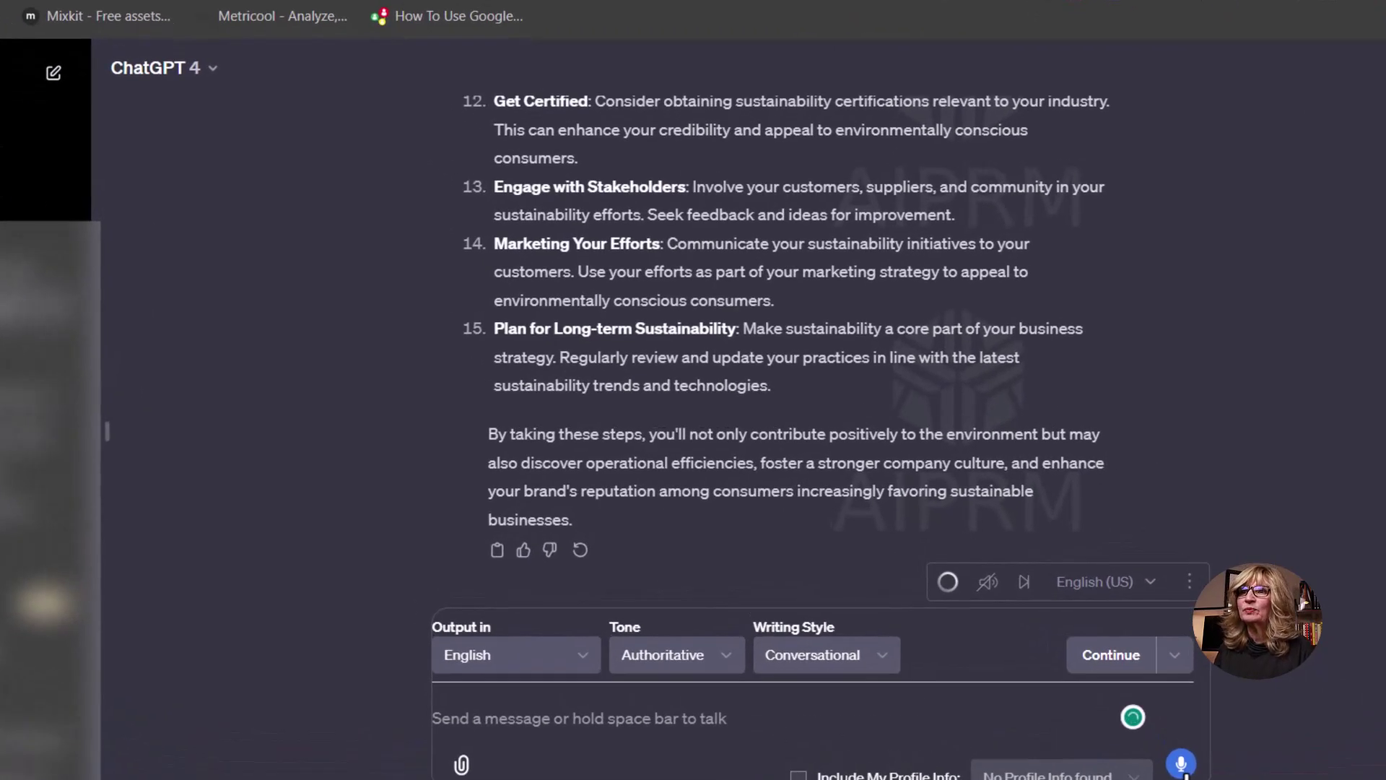
Ask about sustainable supply chains for a small eco-friendly clothing brand and review the 15 practices.
click(1181, 763)
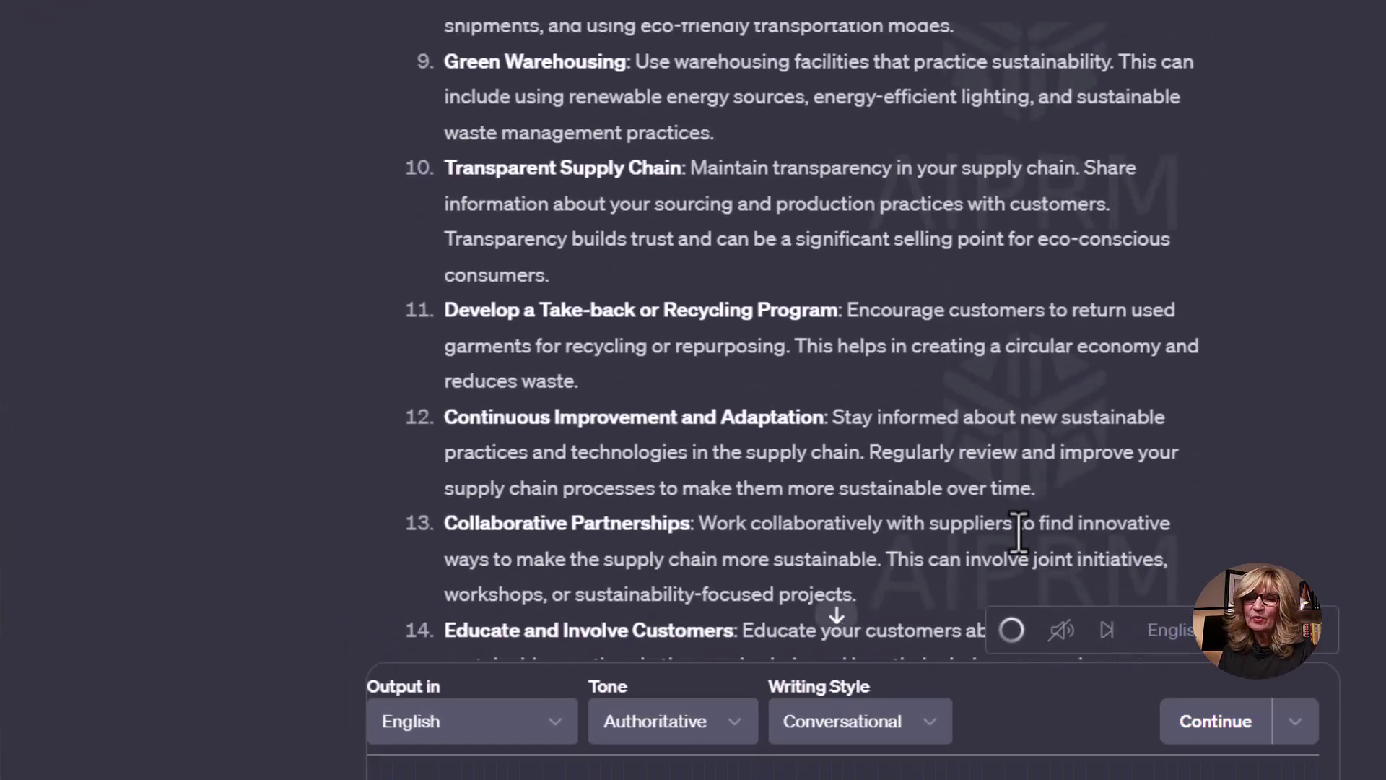
scroll(1018, 534, up, 5)
scroll(1019, 534, up, 9)
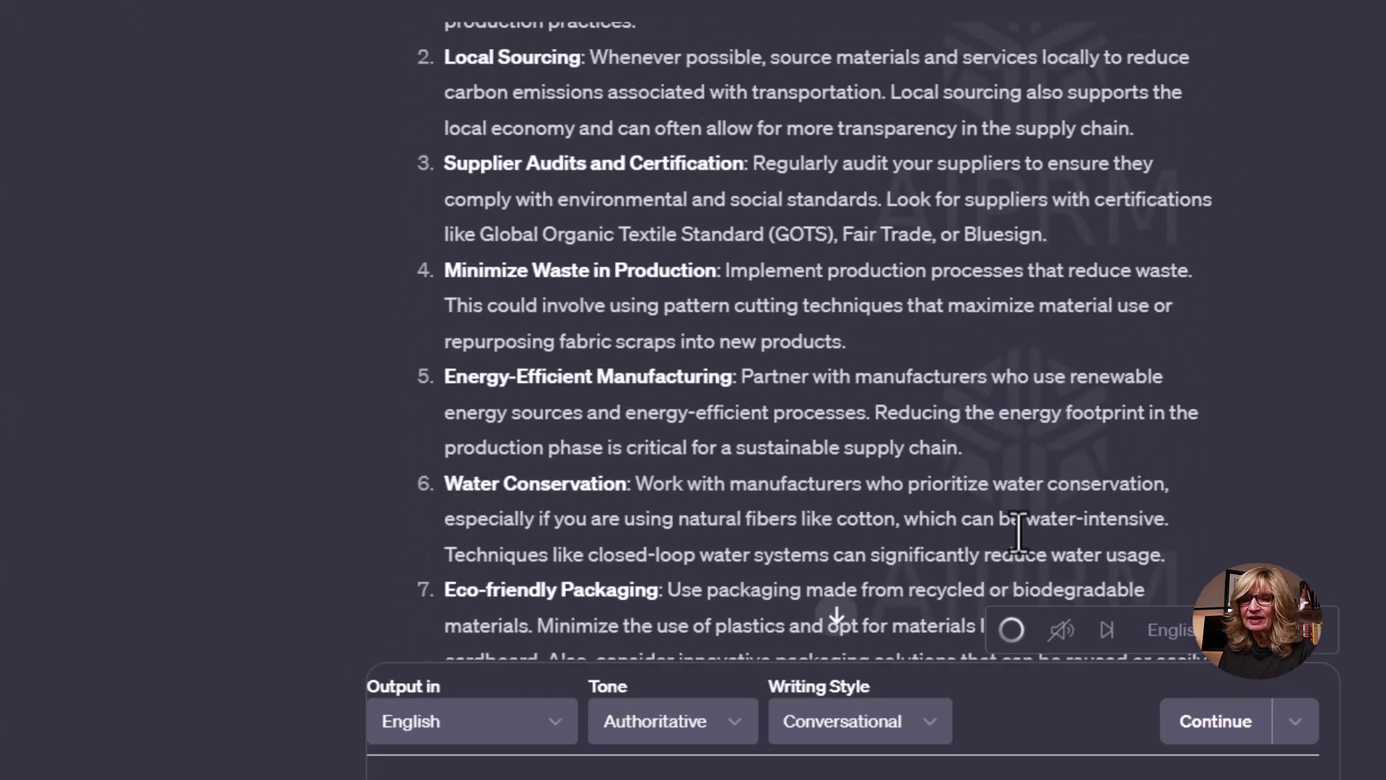
scroll(1018, 534, up, 3)
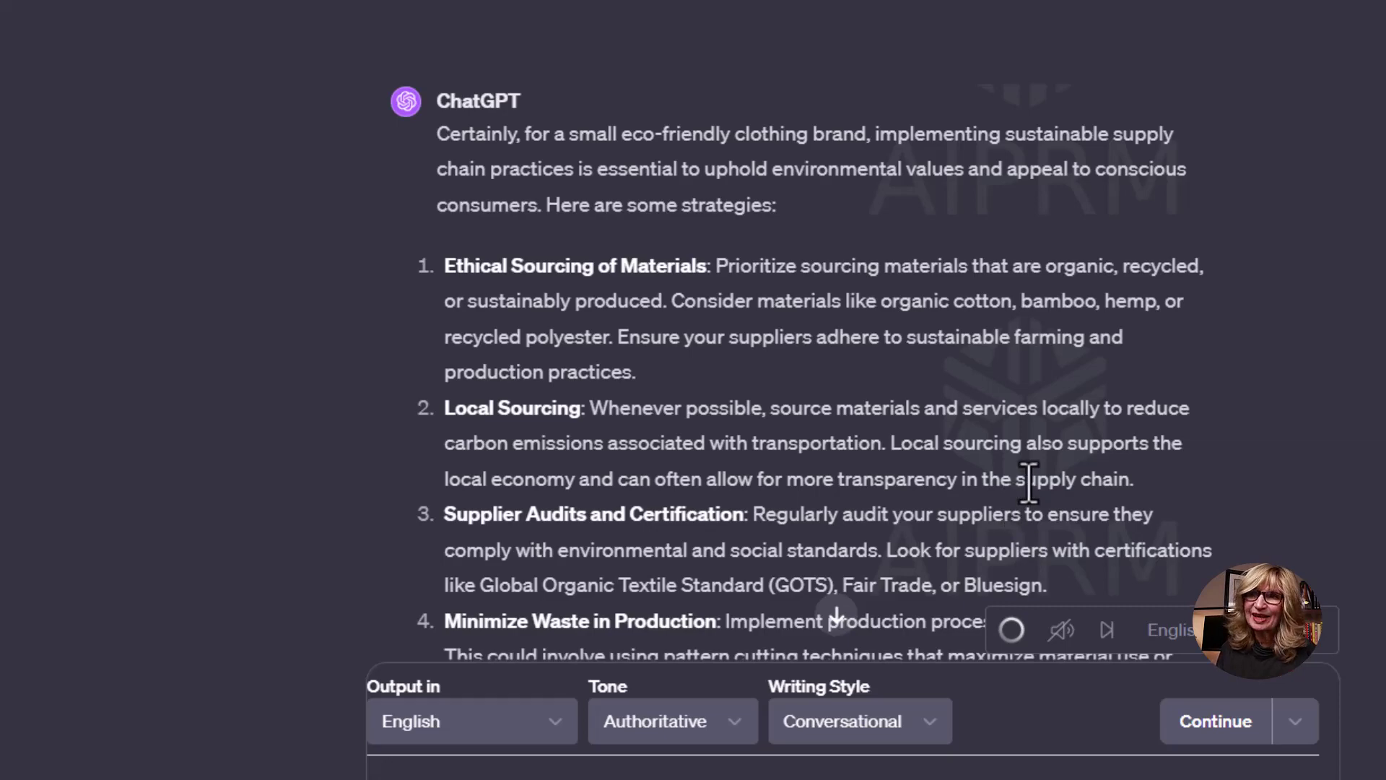
scroll(1028, 480, down, 15)
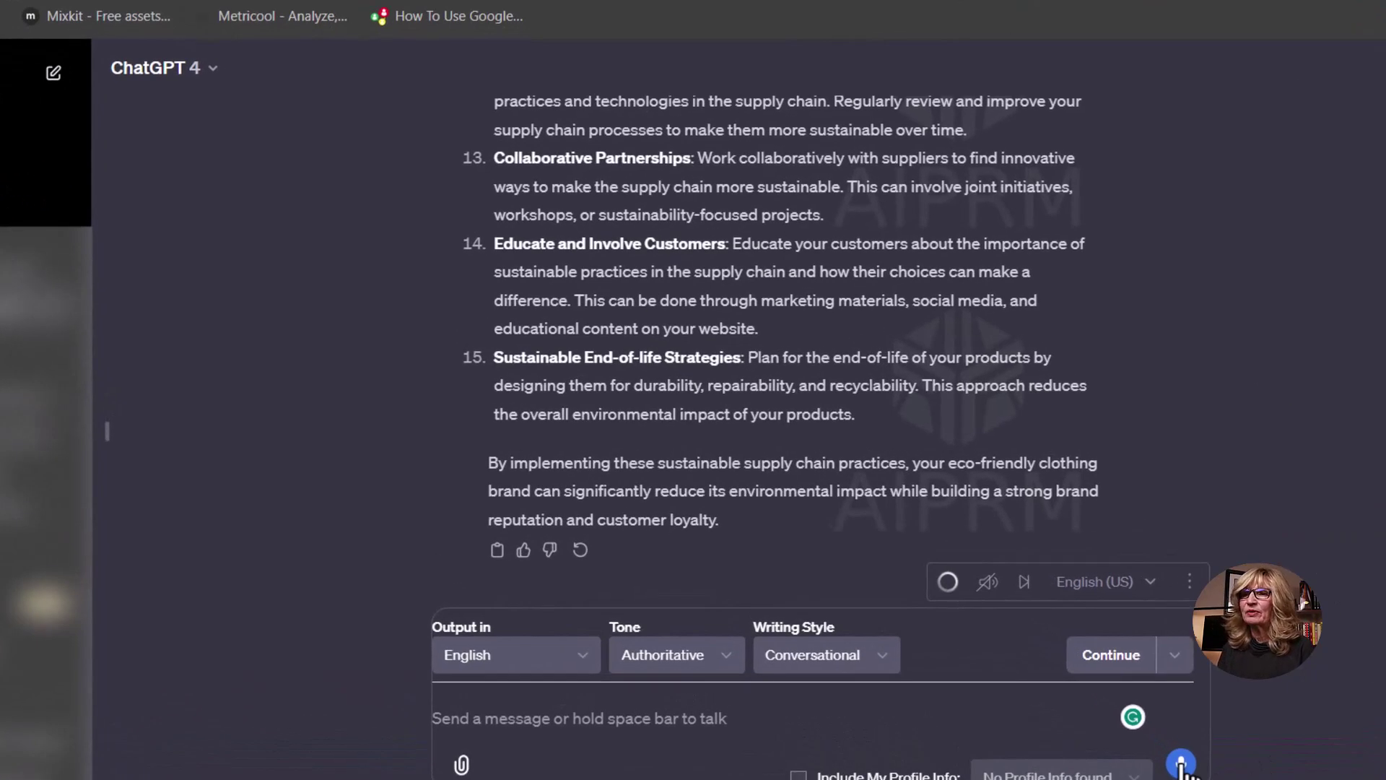
Dictate the bakery online-expansion question and review GPT-4's six pros and seven cons.
click(1180, 763)
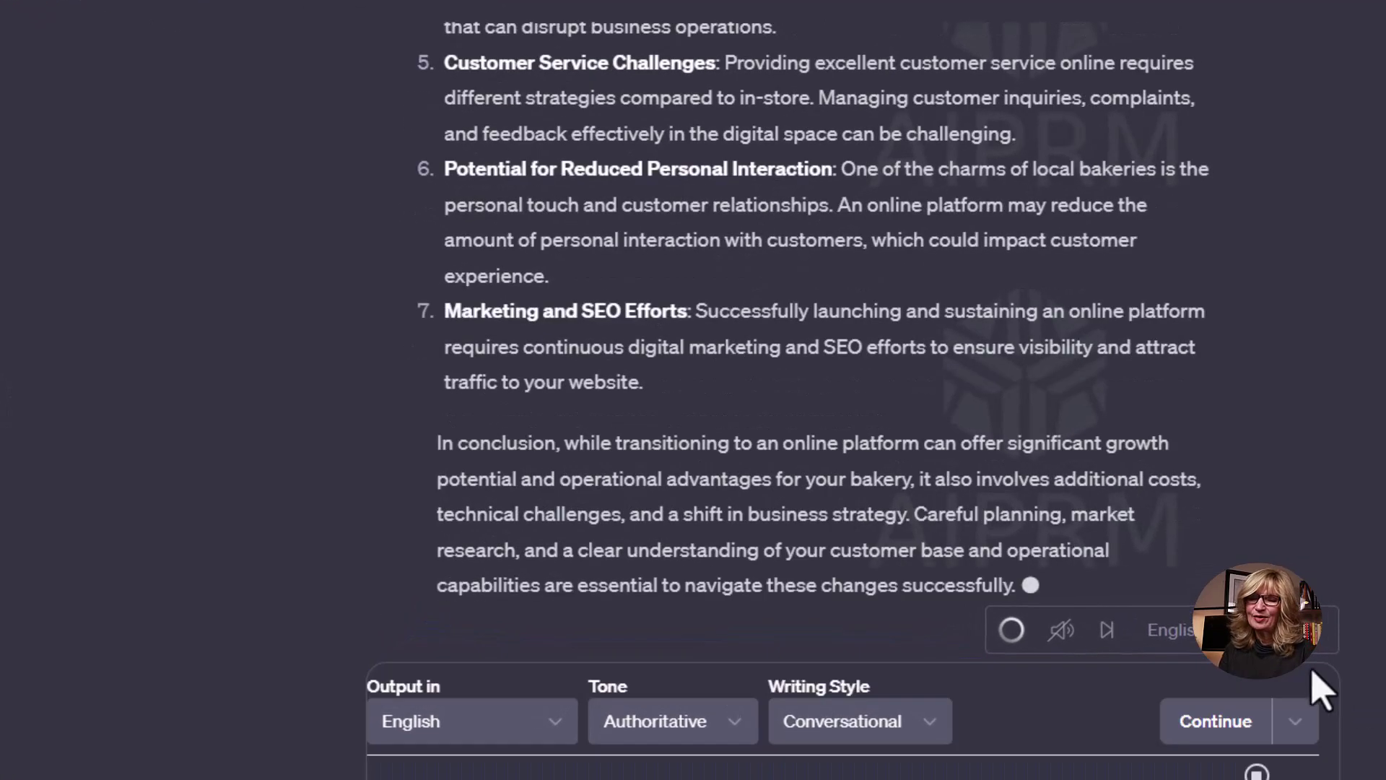
scroll(914, 447, up, 10)
scroll(913, 447, up, 8)
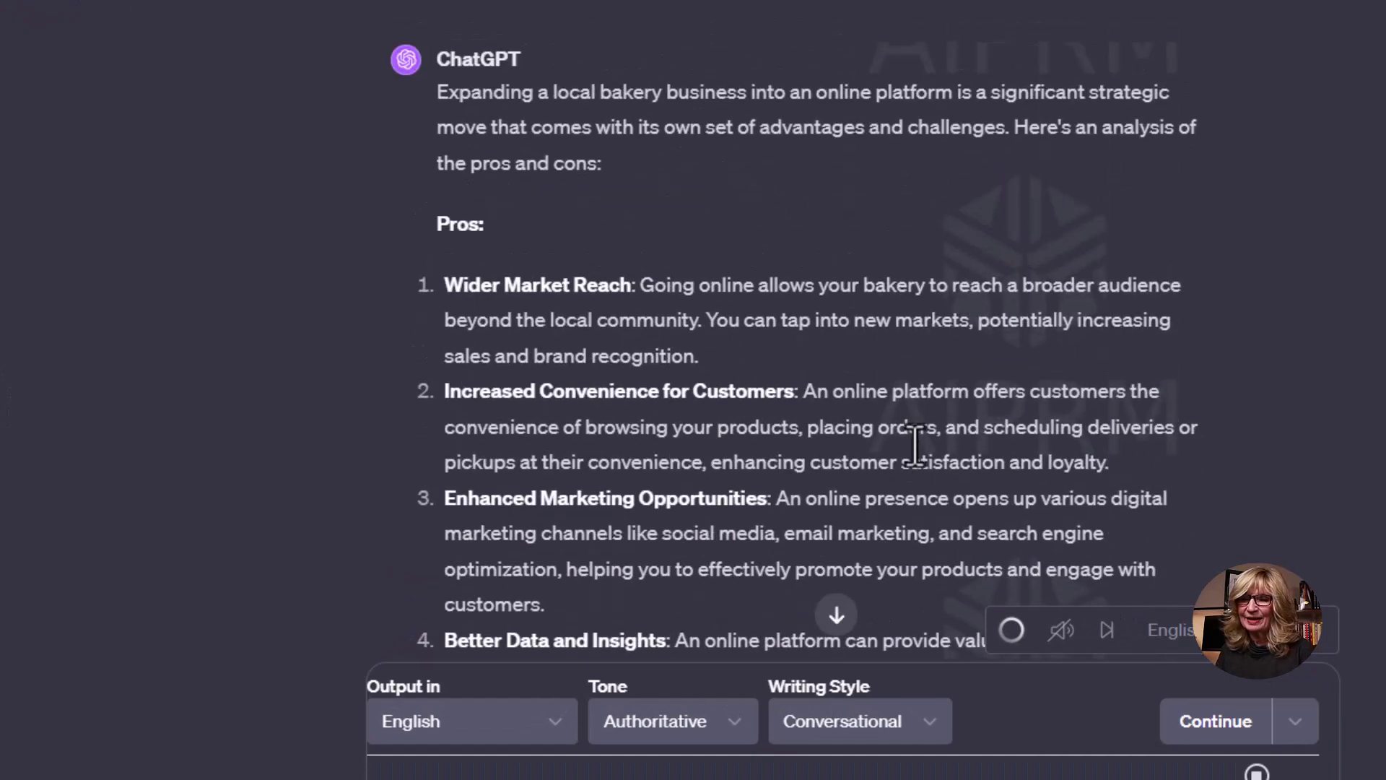
scroll(572, 179, down, 12)
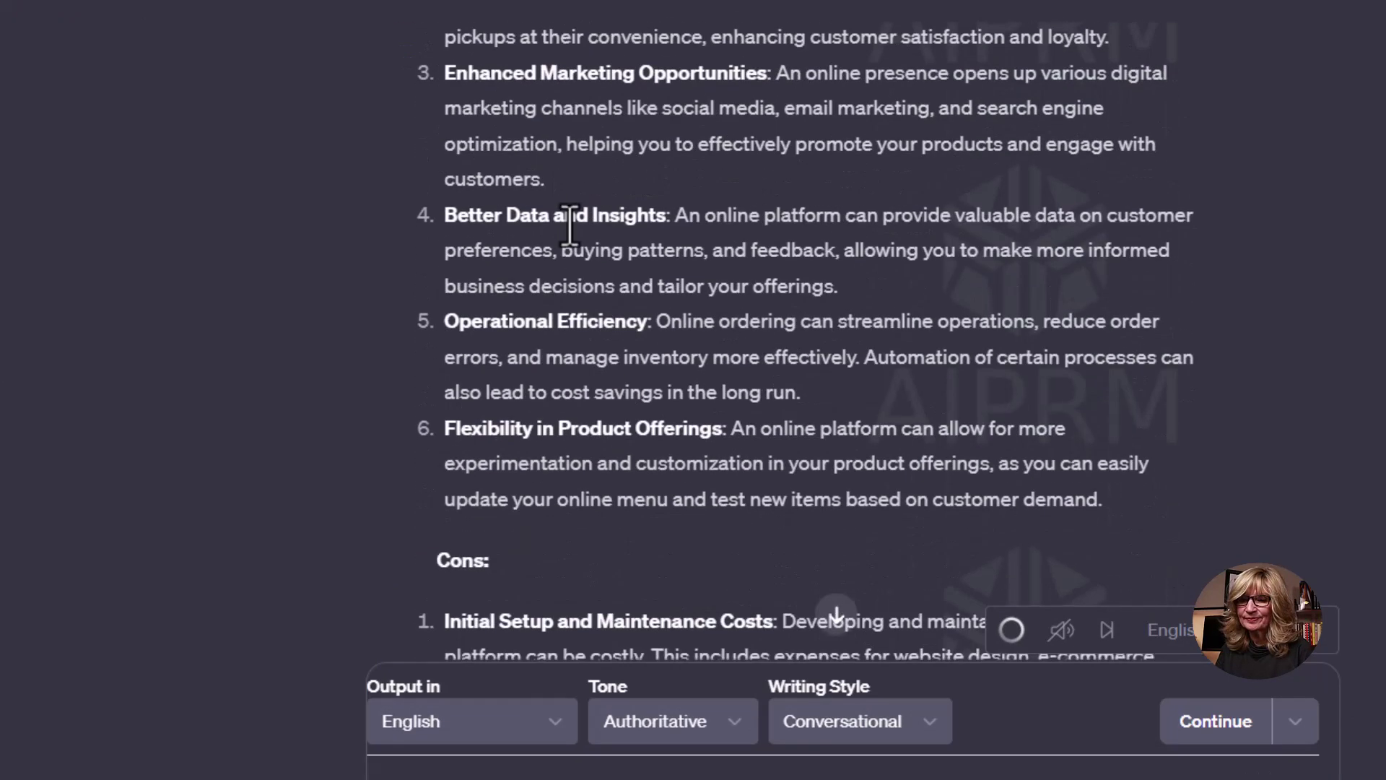
scroll(569, 240, down, 6)
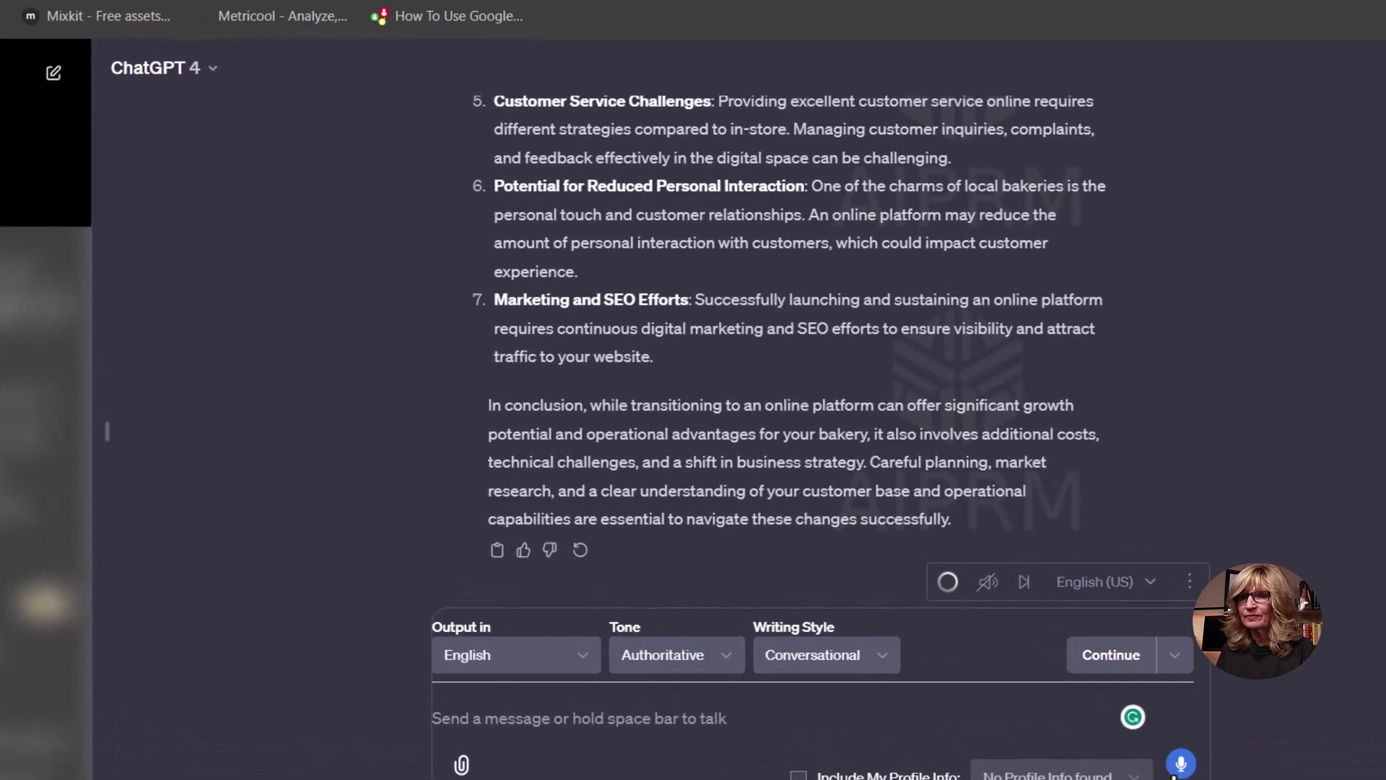
key(space)
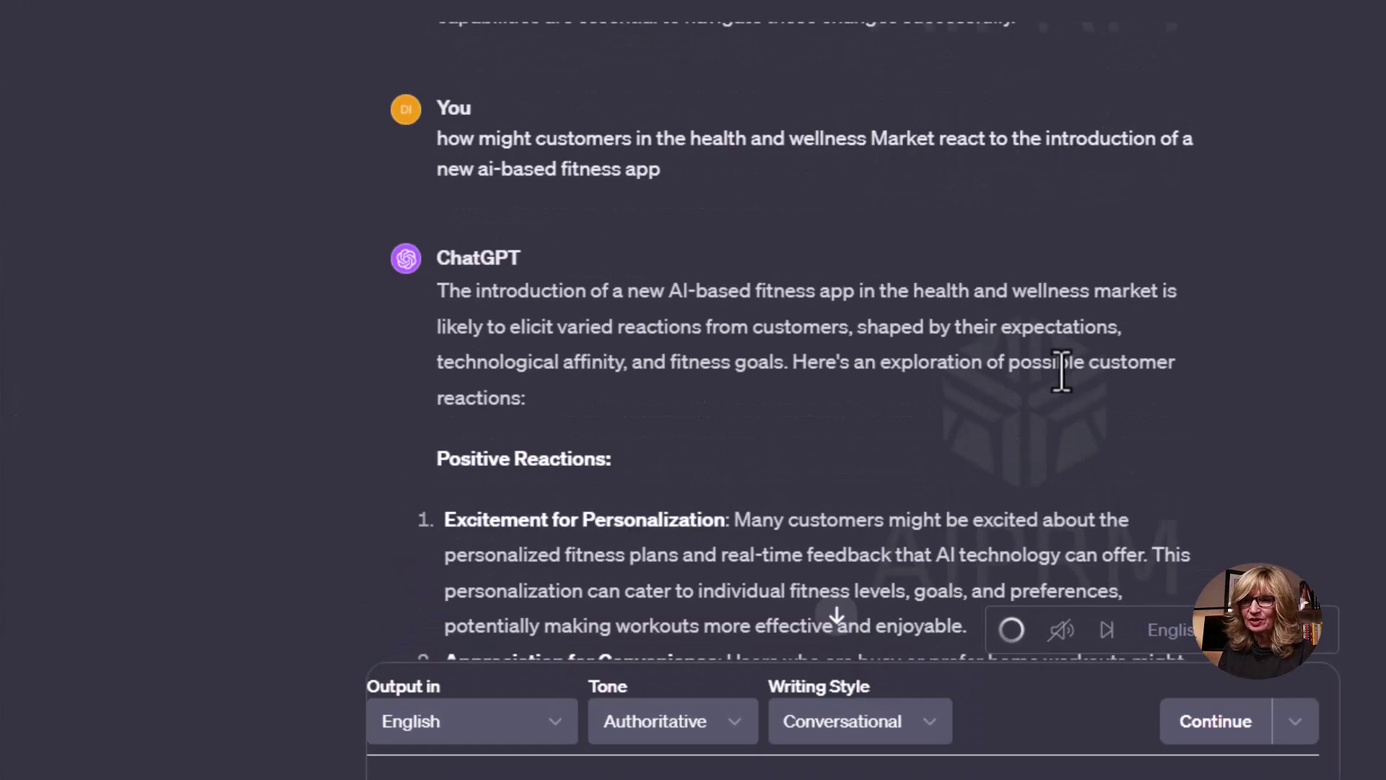
scroll(1028, 361, down, 1)
scroll(1029, 361, down, 3)
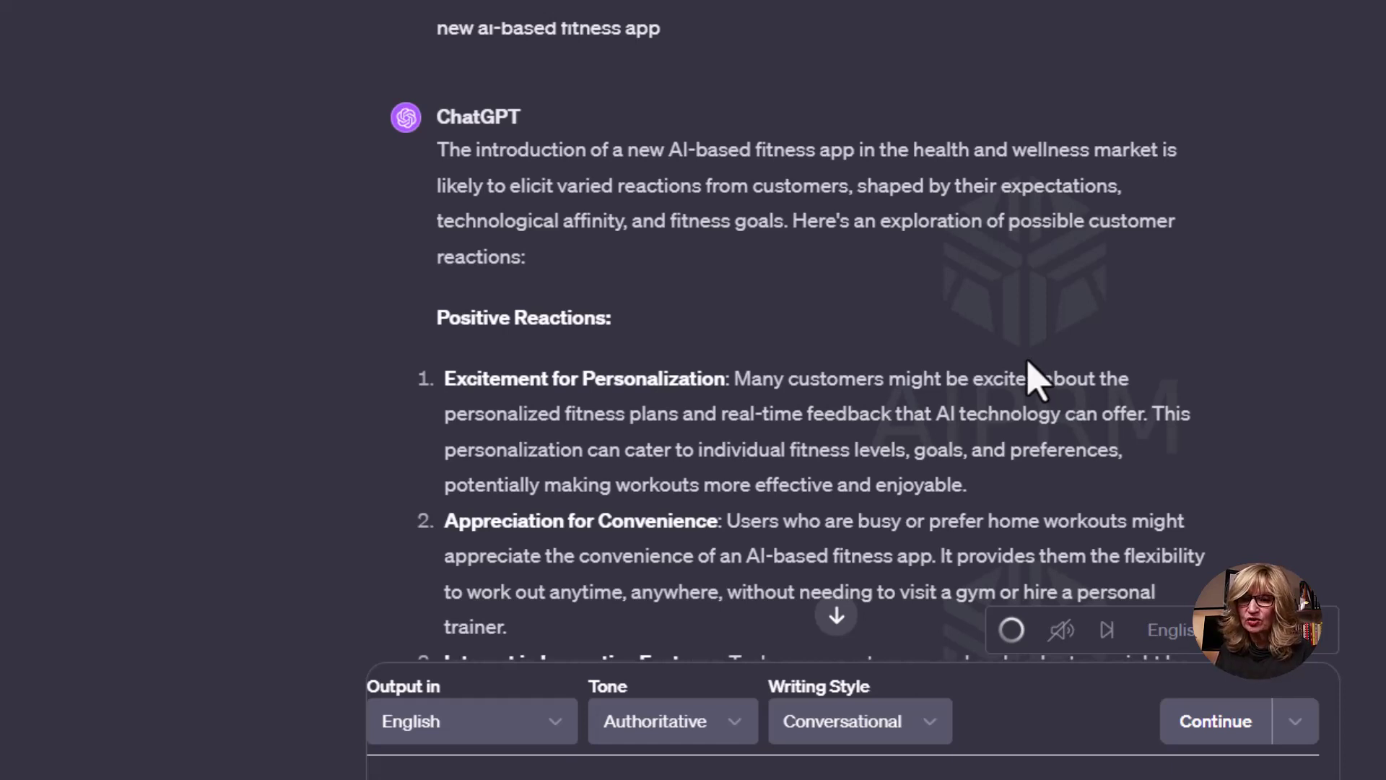
scroll(816, 299, down, 5)
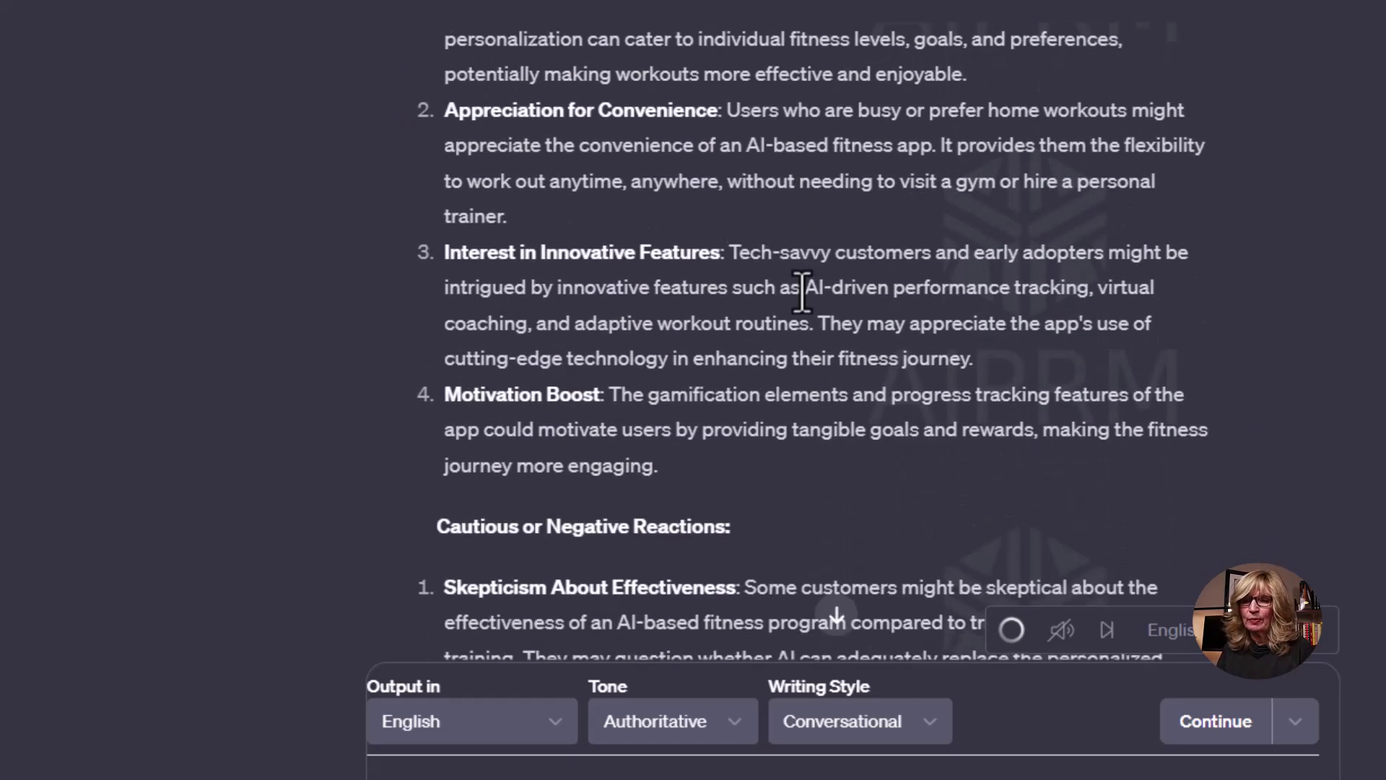
scroll(802, 296, down, 5)
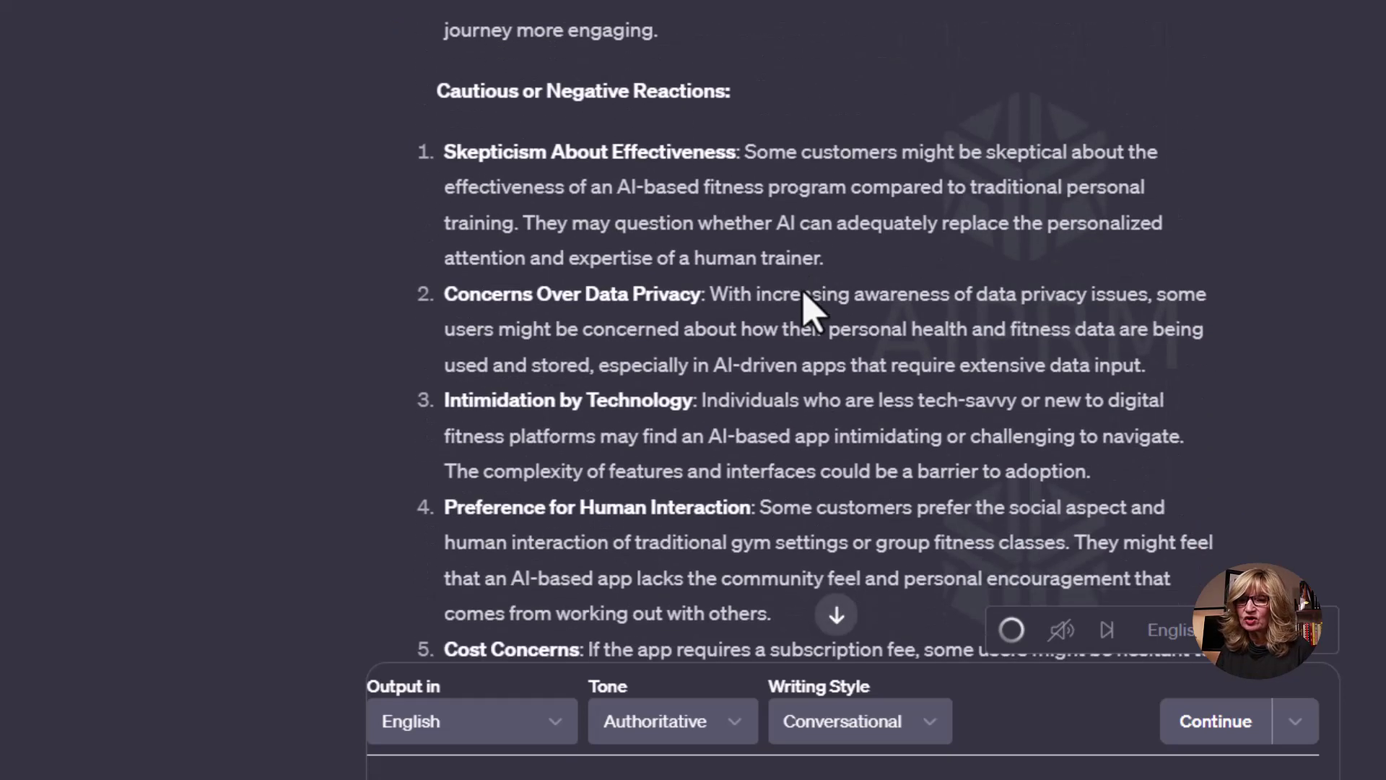
scroll(804, 292, down, 5)
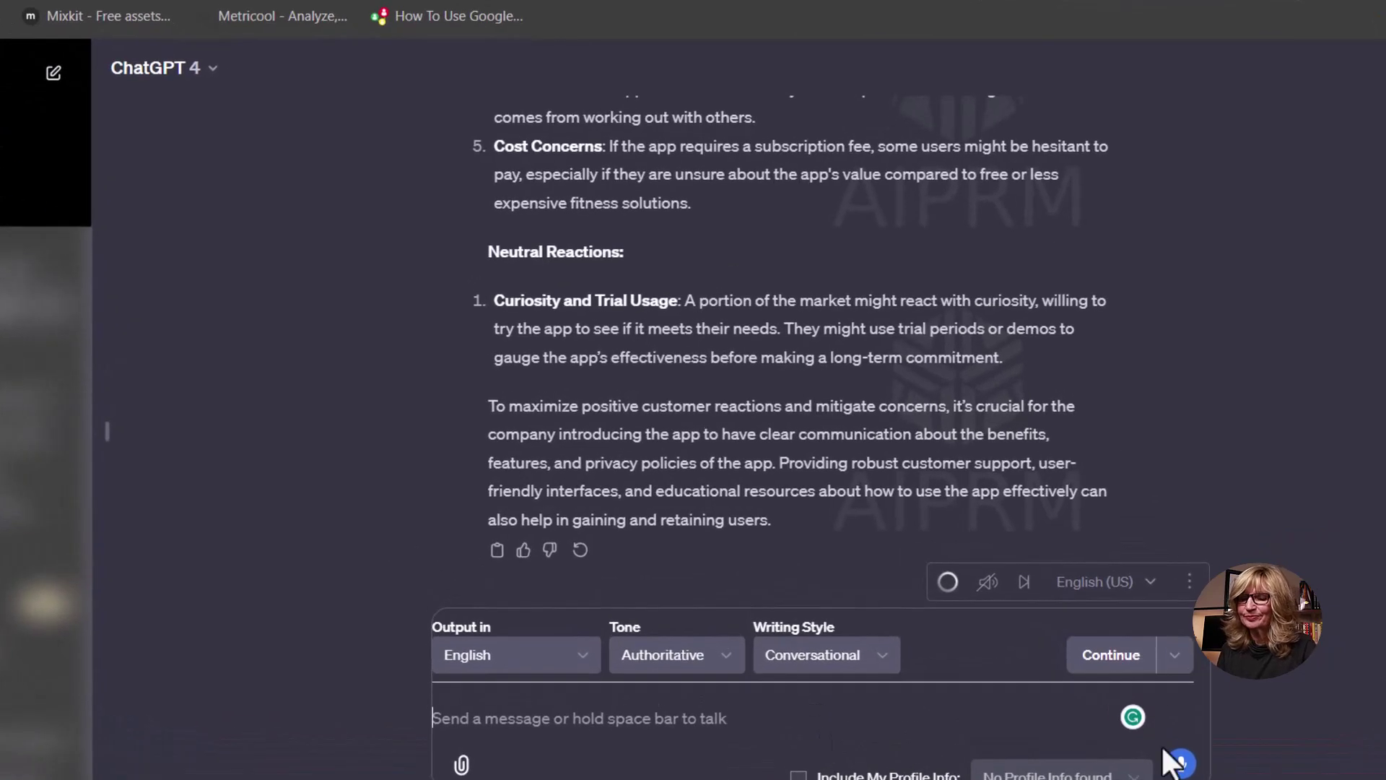
Voice-ask about an aggressive boutique hotel social media campaign and scroll through its six risks.
click(1181, 764)
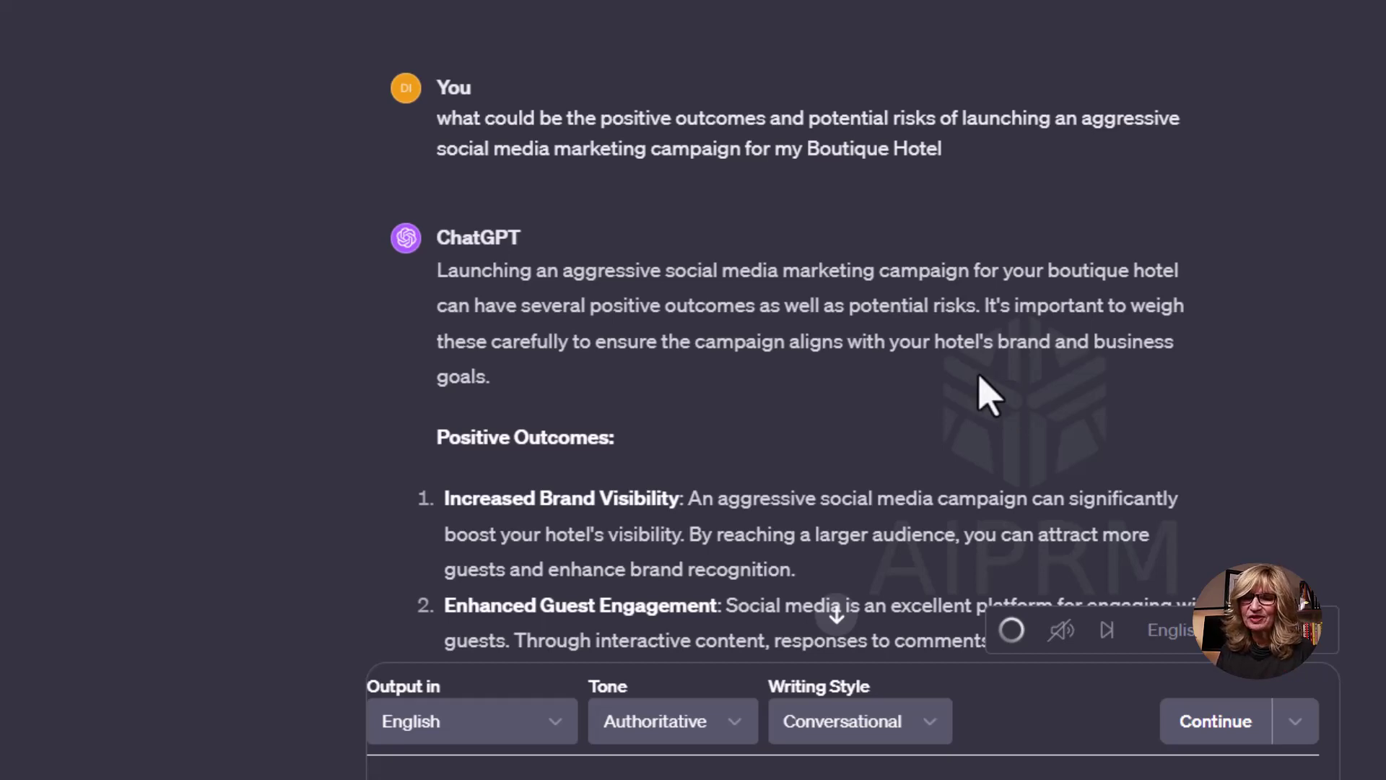
scroll(977, 392, down, 7)
scroll(590, 137, down, 11)
scroll(619, 145, down, 4)
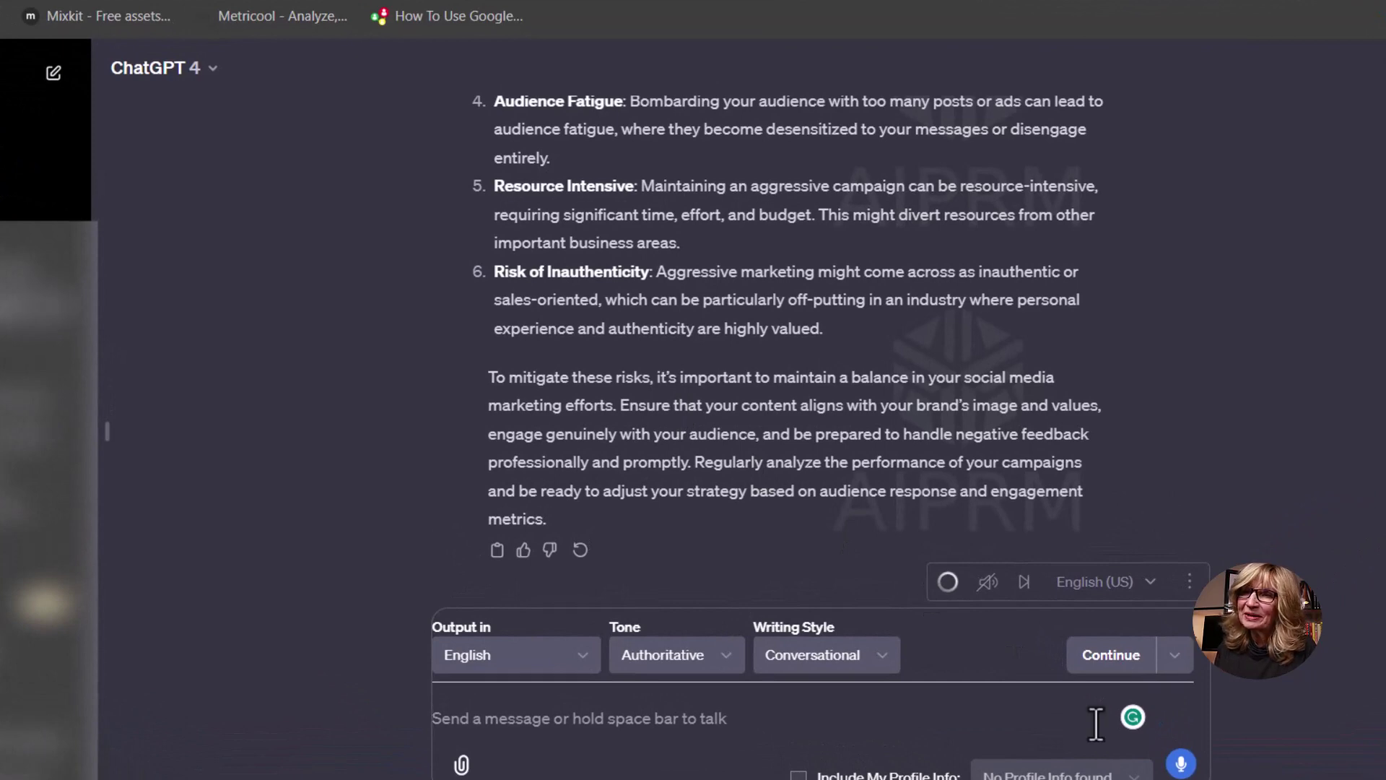
Dictate the eco-friendly home goods request and scroll through all 15 product ideas.
click(1181, 764)
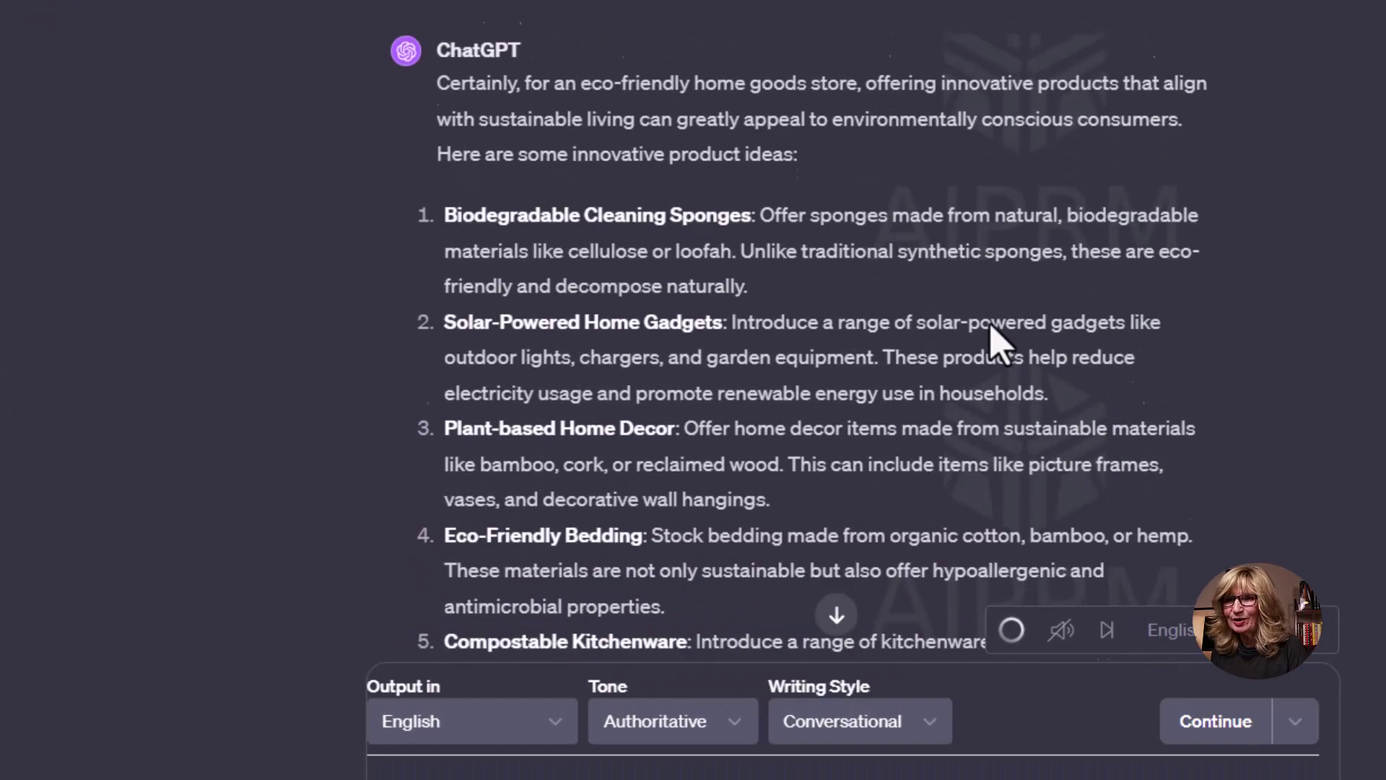
scroll(990, 327, down, 2)
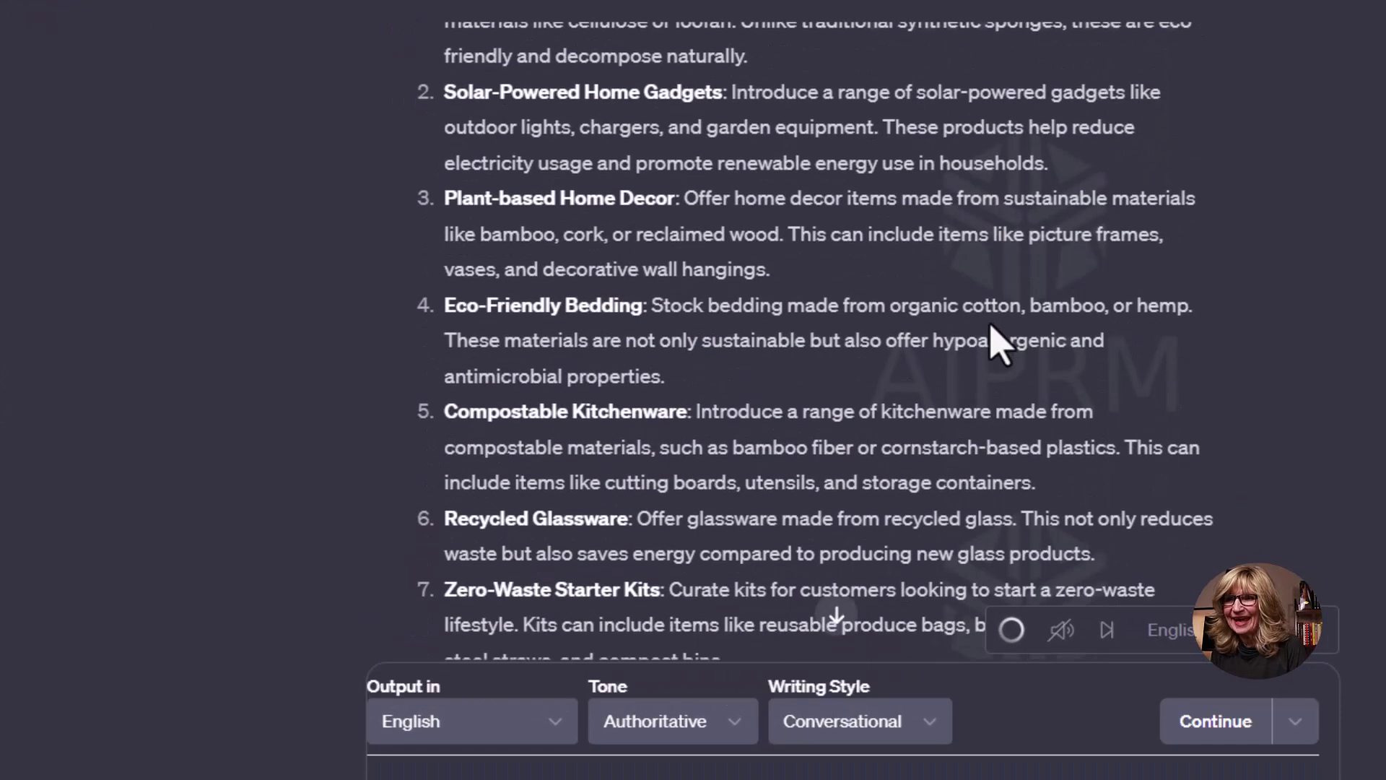
scroll(991, 327, down, 7)
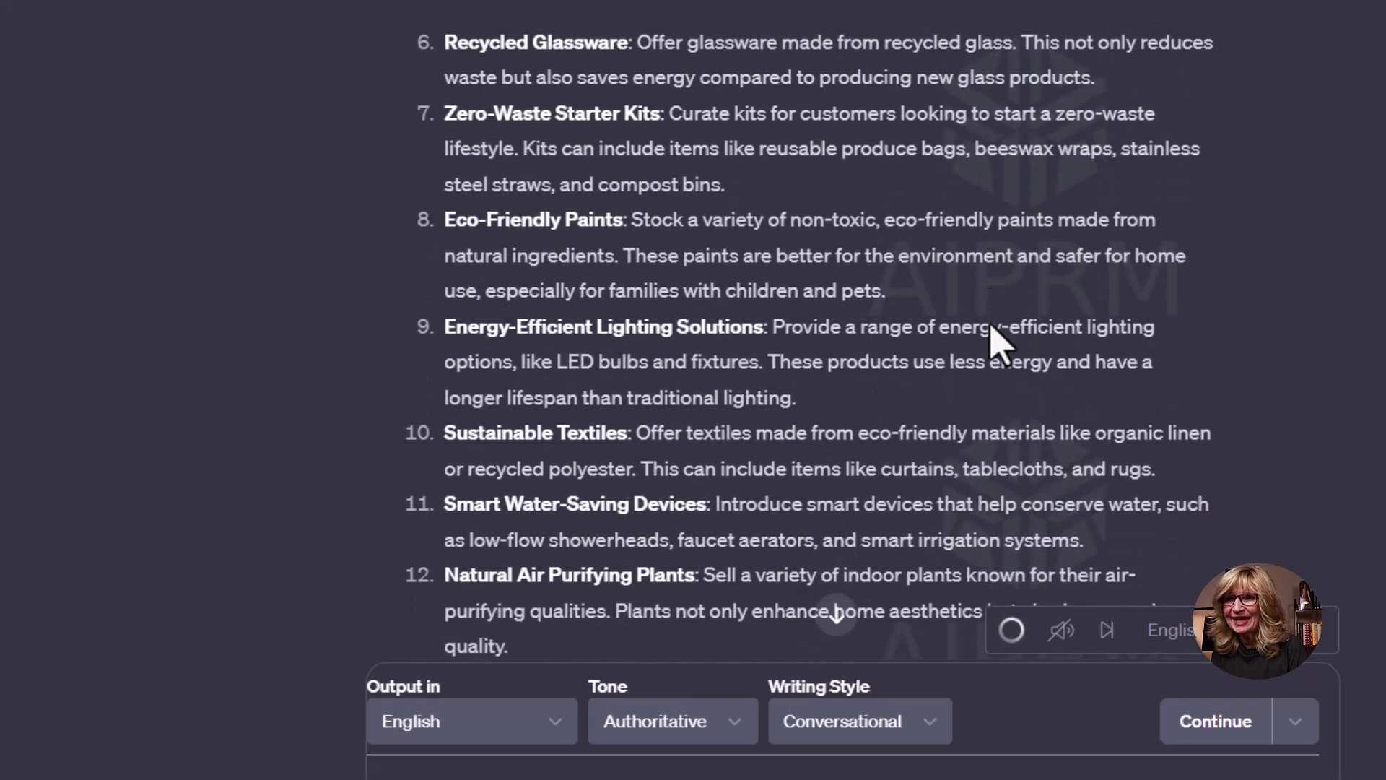
scroll(996, 343, down, 1)
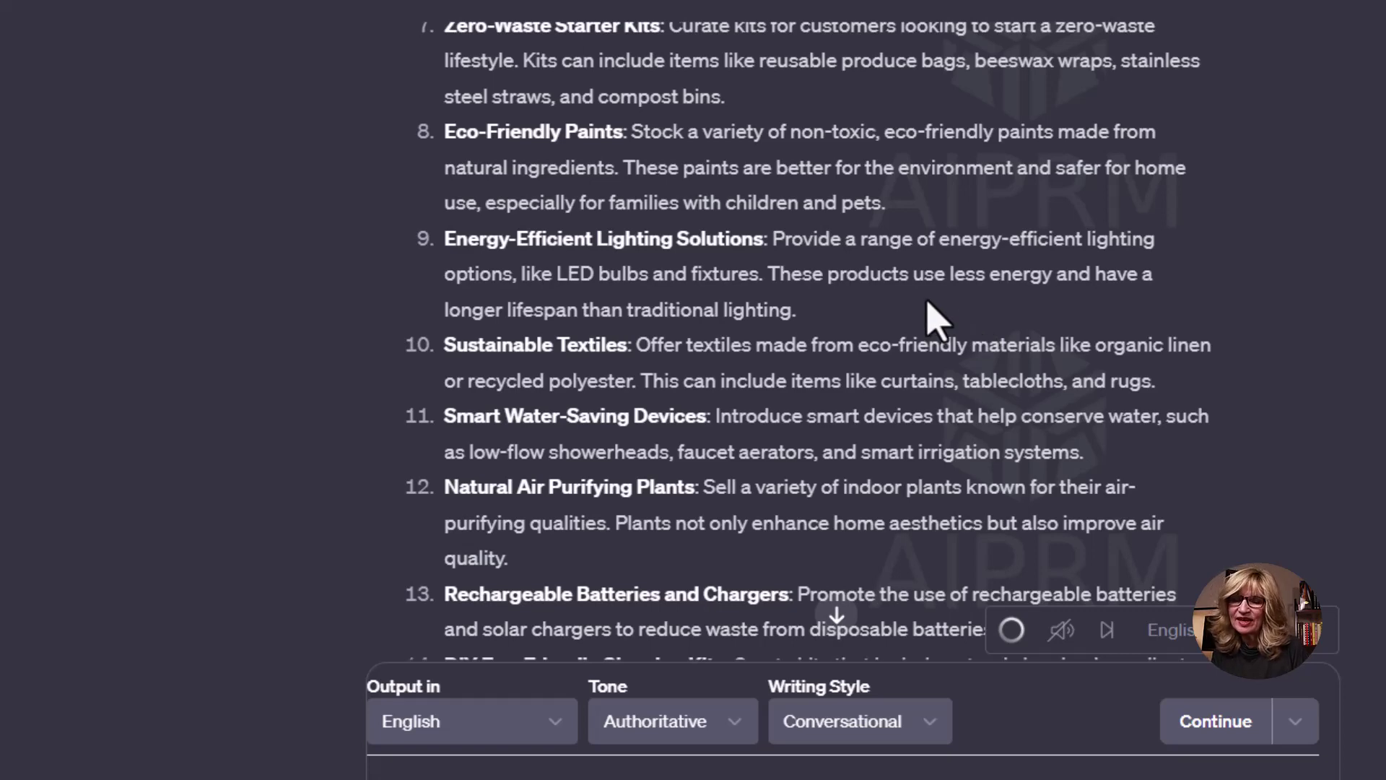
scroll(935, 318, down, 6)
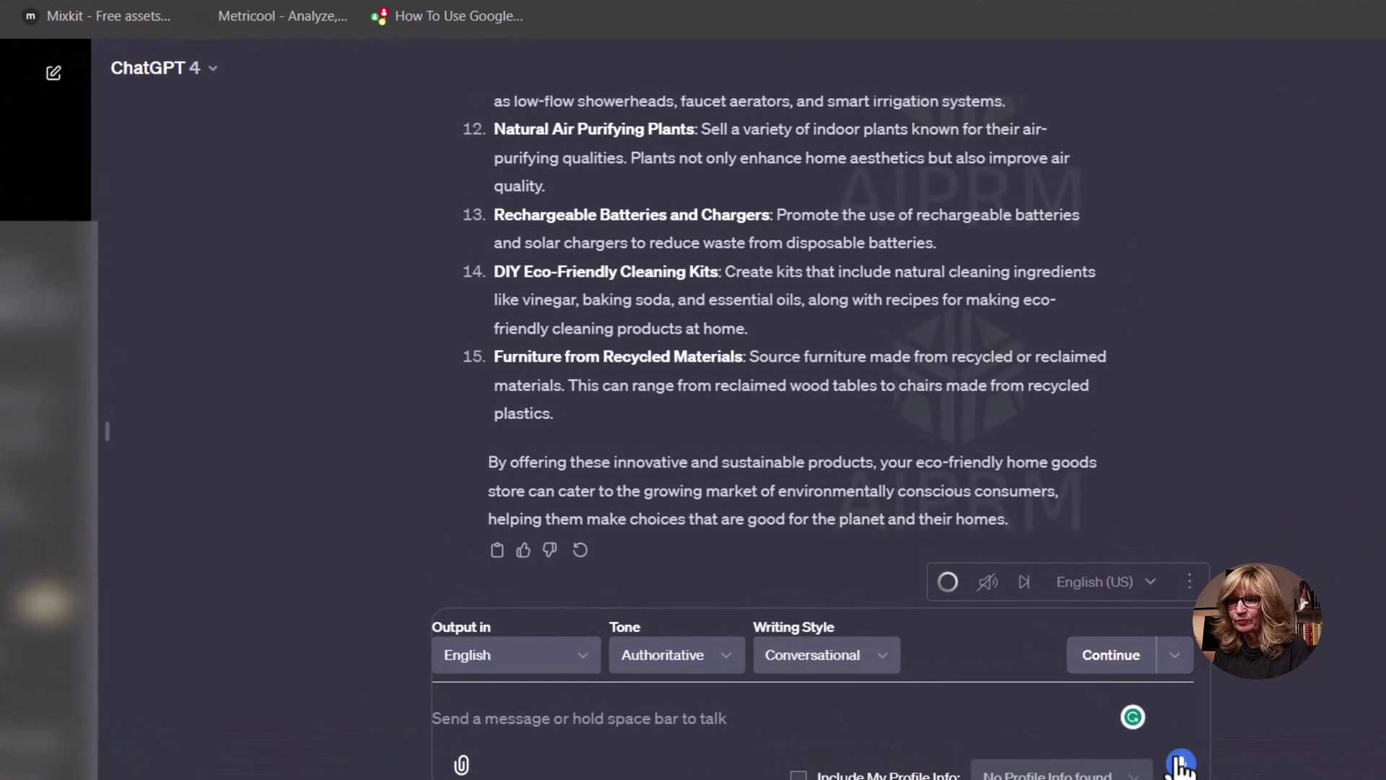
Voice-ask how a small café can cut costs, send it, and scroll through the 15 suggestions.
click(1181, 764)
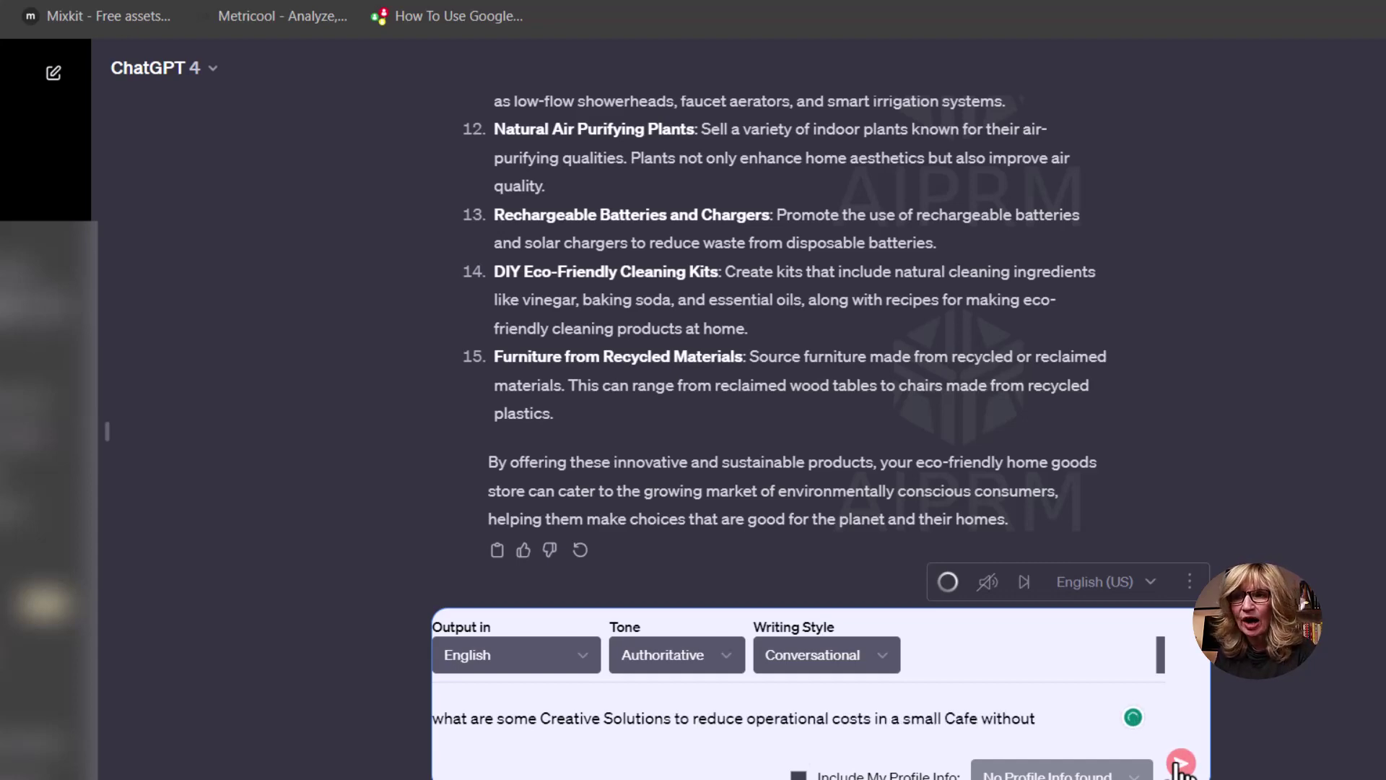
click(1181, 764)
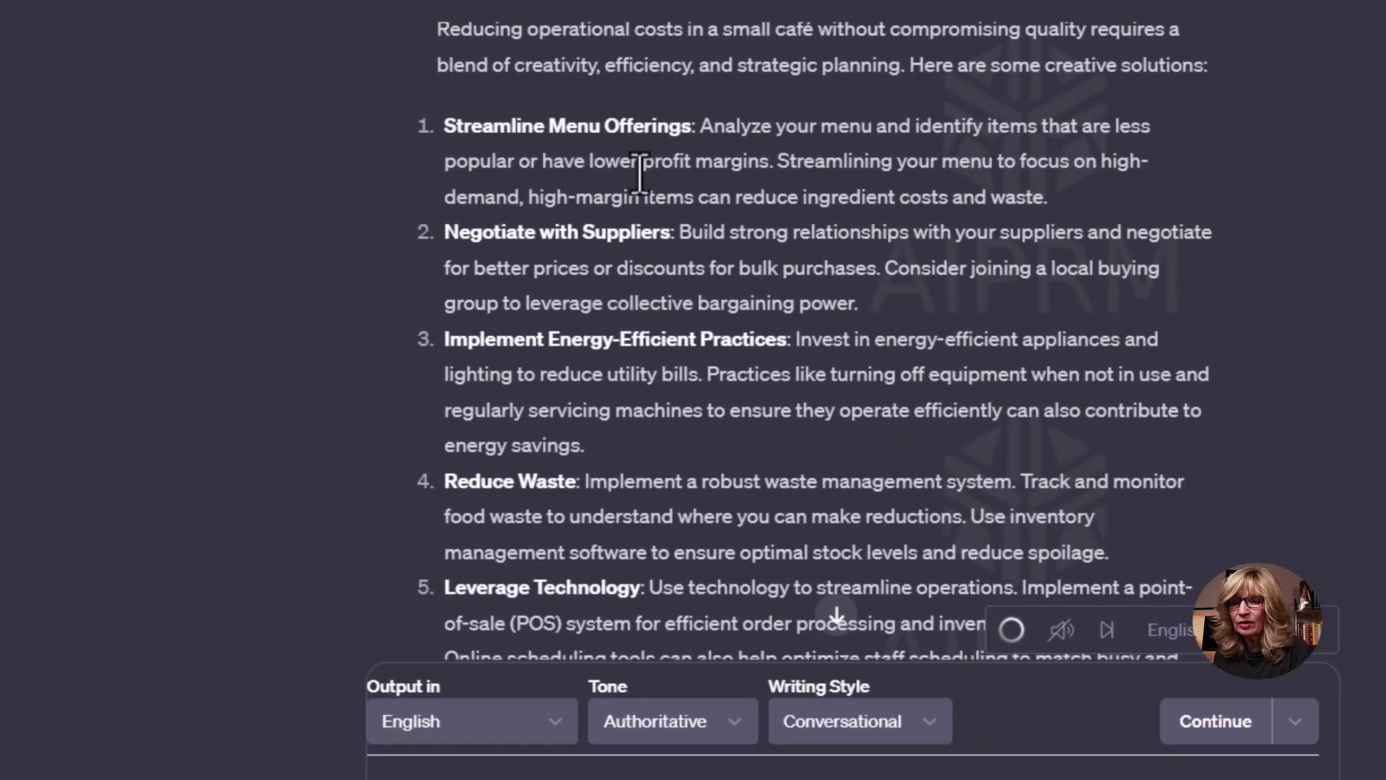
scroll(640, 173, down, 8)
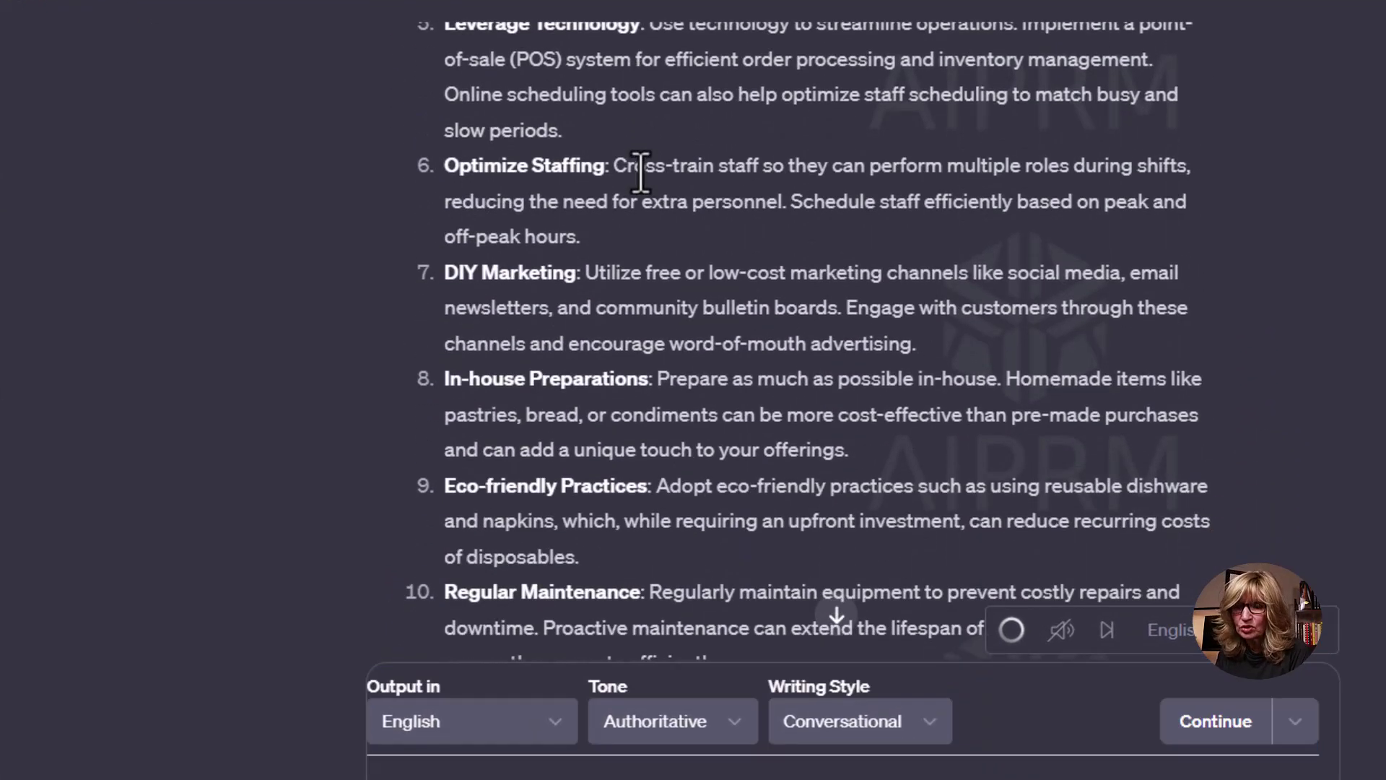
scroll(654, 202, down, 1)
scroll(654, 202, down, 4)
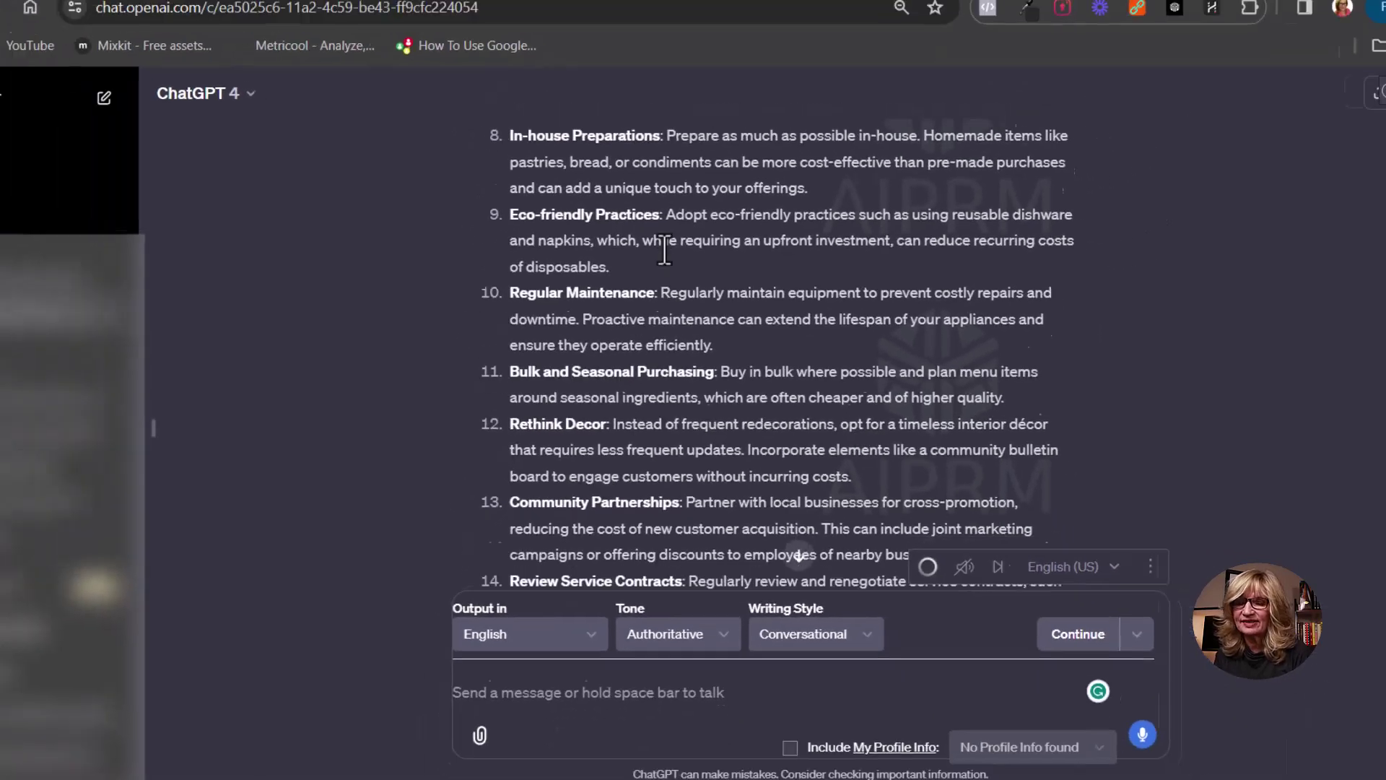
scroll(1114, 650, down, 3)
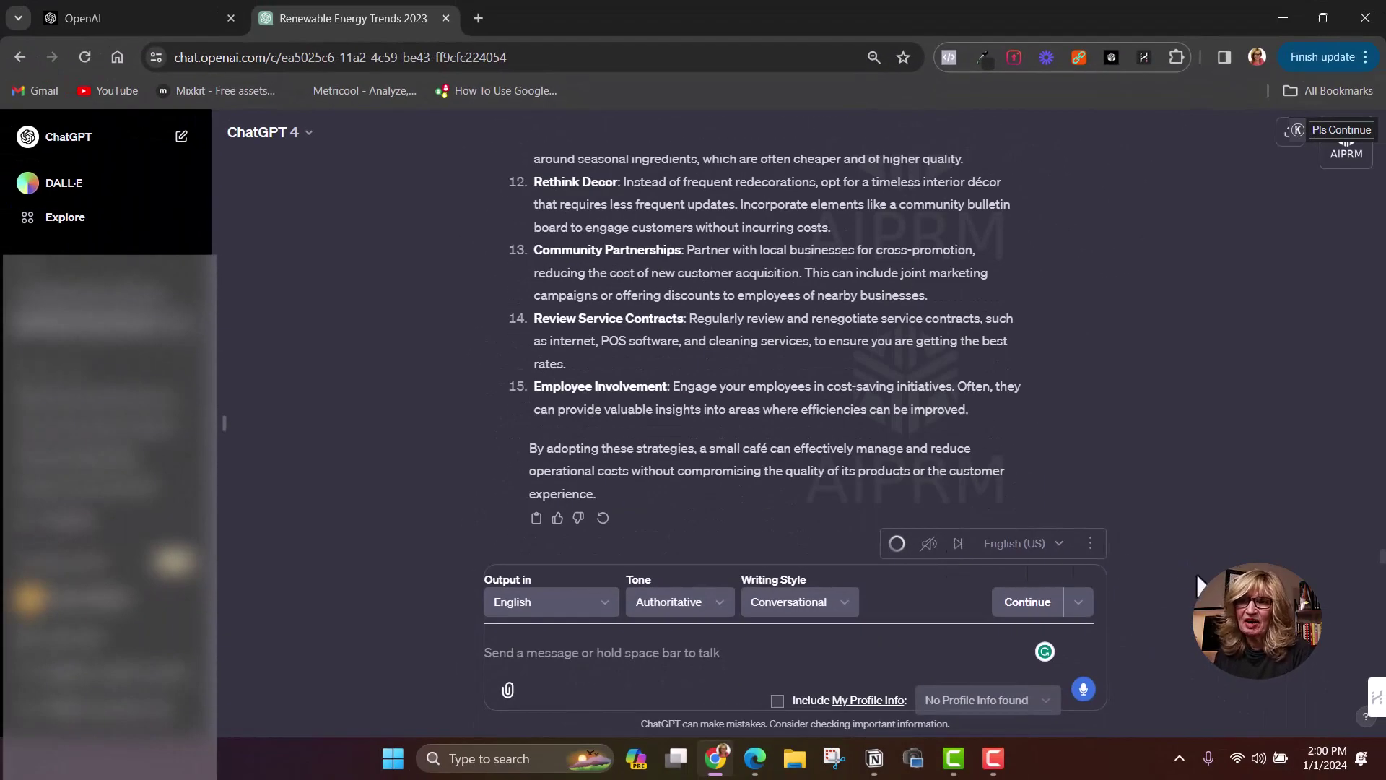
Dictate and send the fitness app request, getting 'Maximize Your Fitness, Minimize Your Time'.
click(1083, 688)
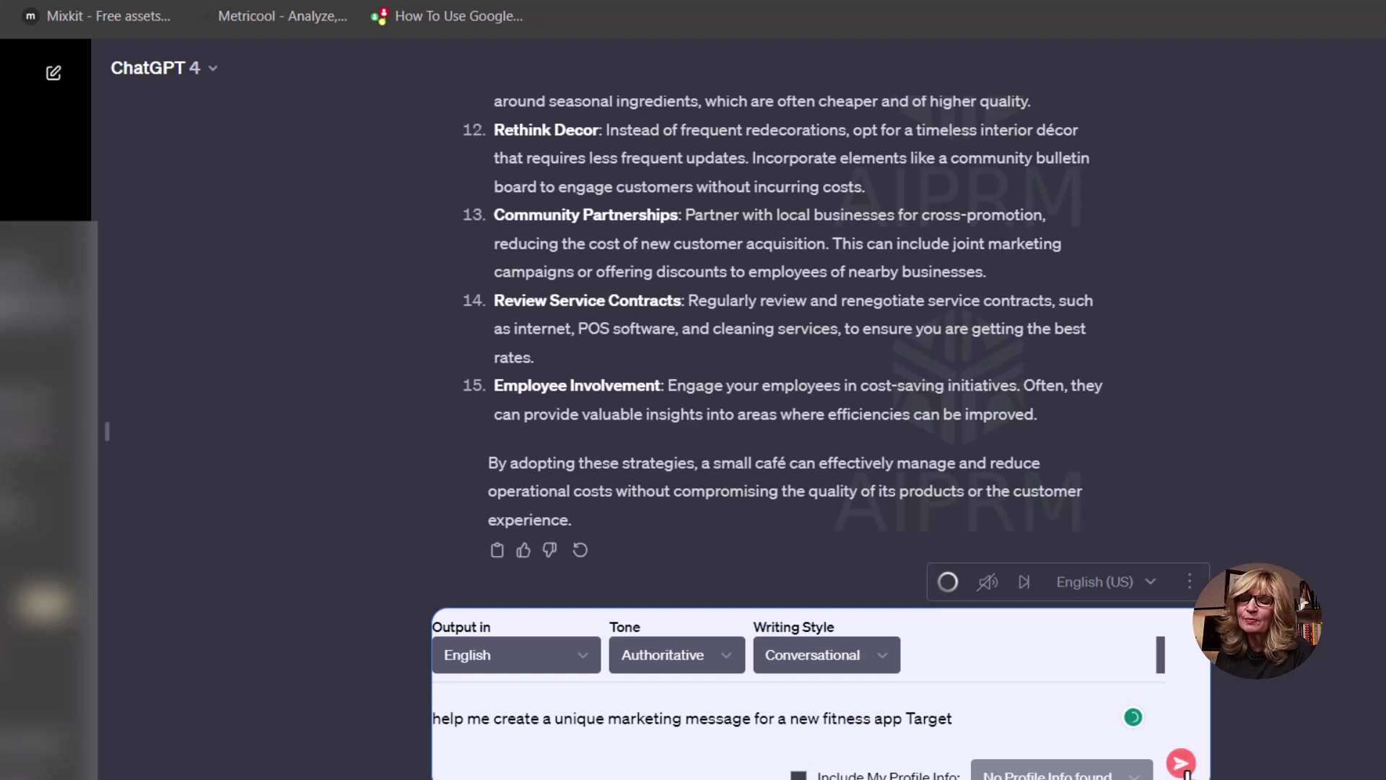
click(1182, 765)
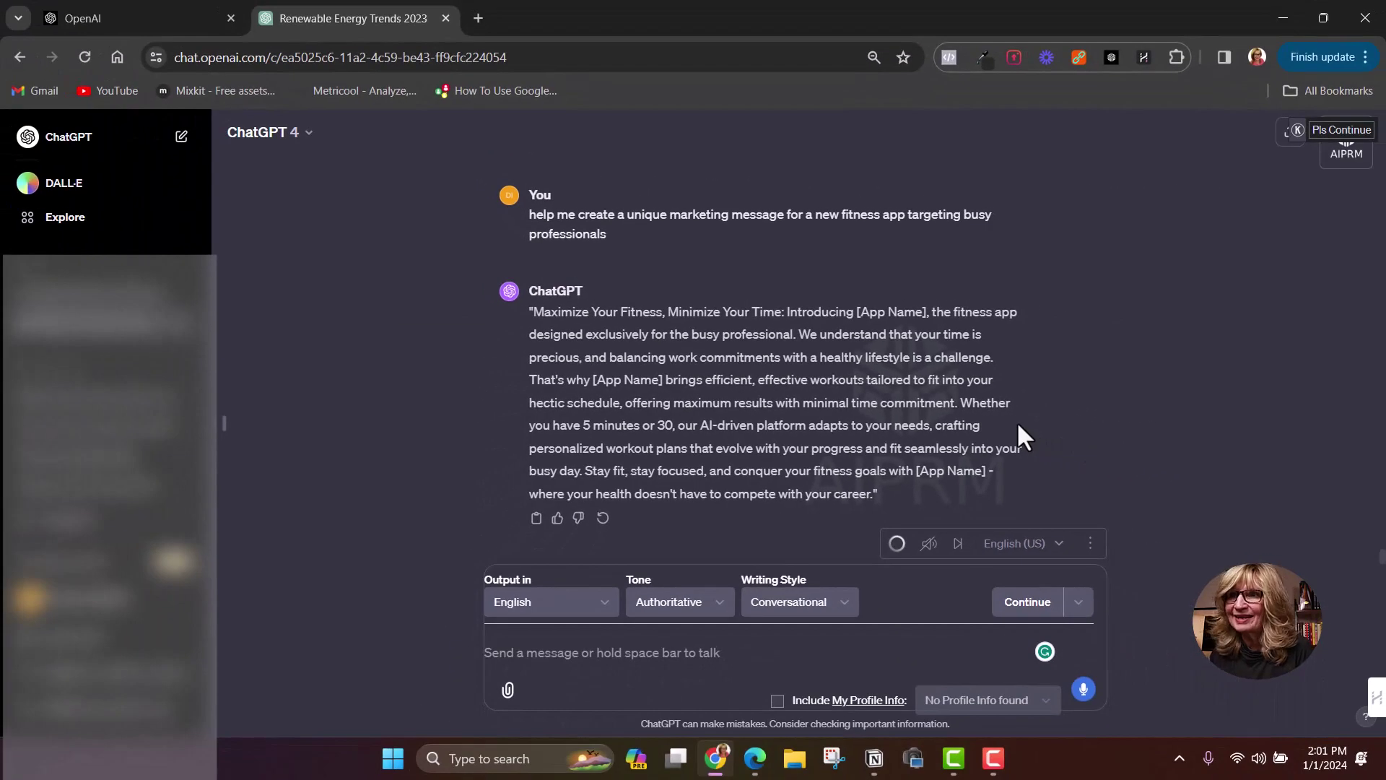
Dictate the agency services question and scroll to the last service, Cross-Channel Campaign Coordination.
click(1082, 688)
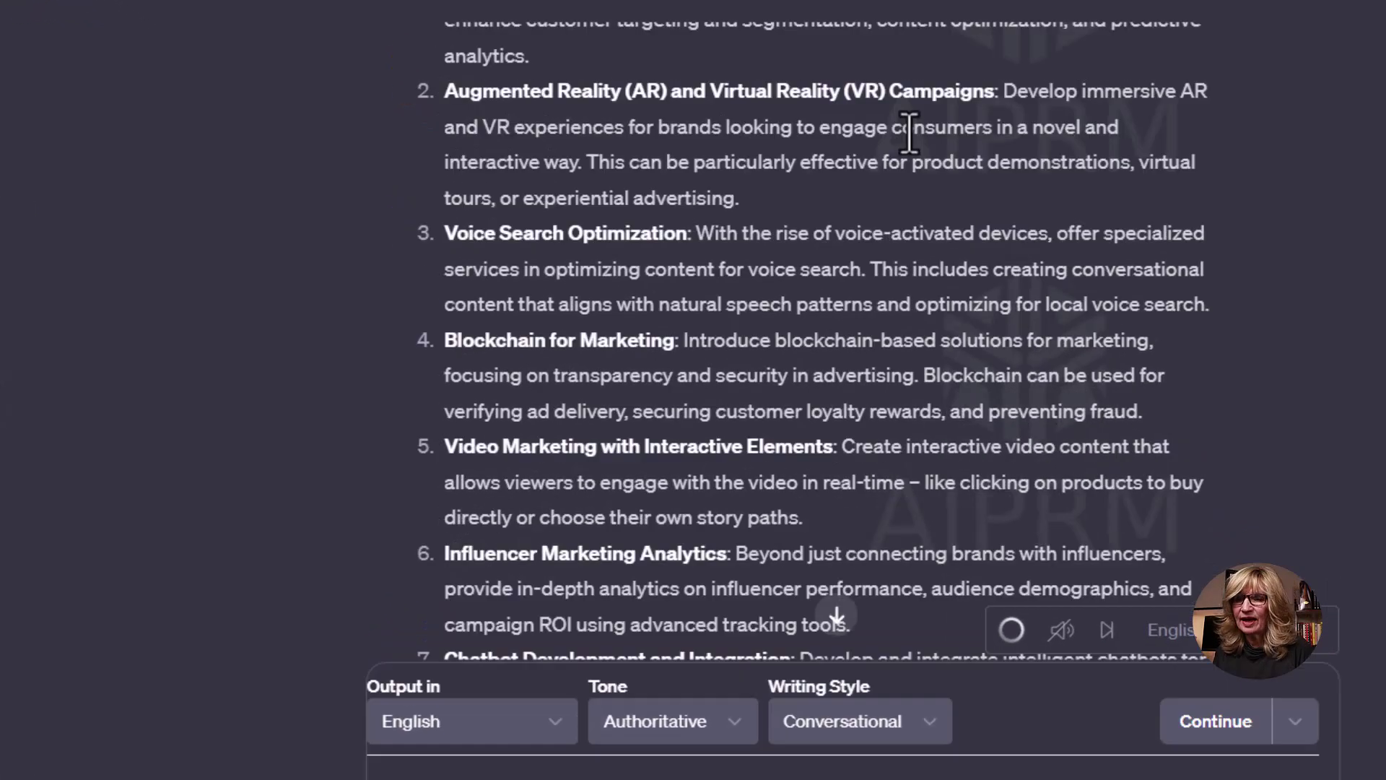
scroll(906, 148, down, 10)
scroll(905, 148, down, 4)
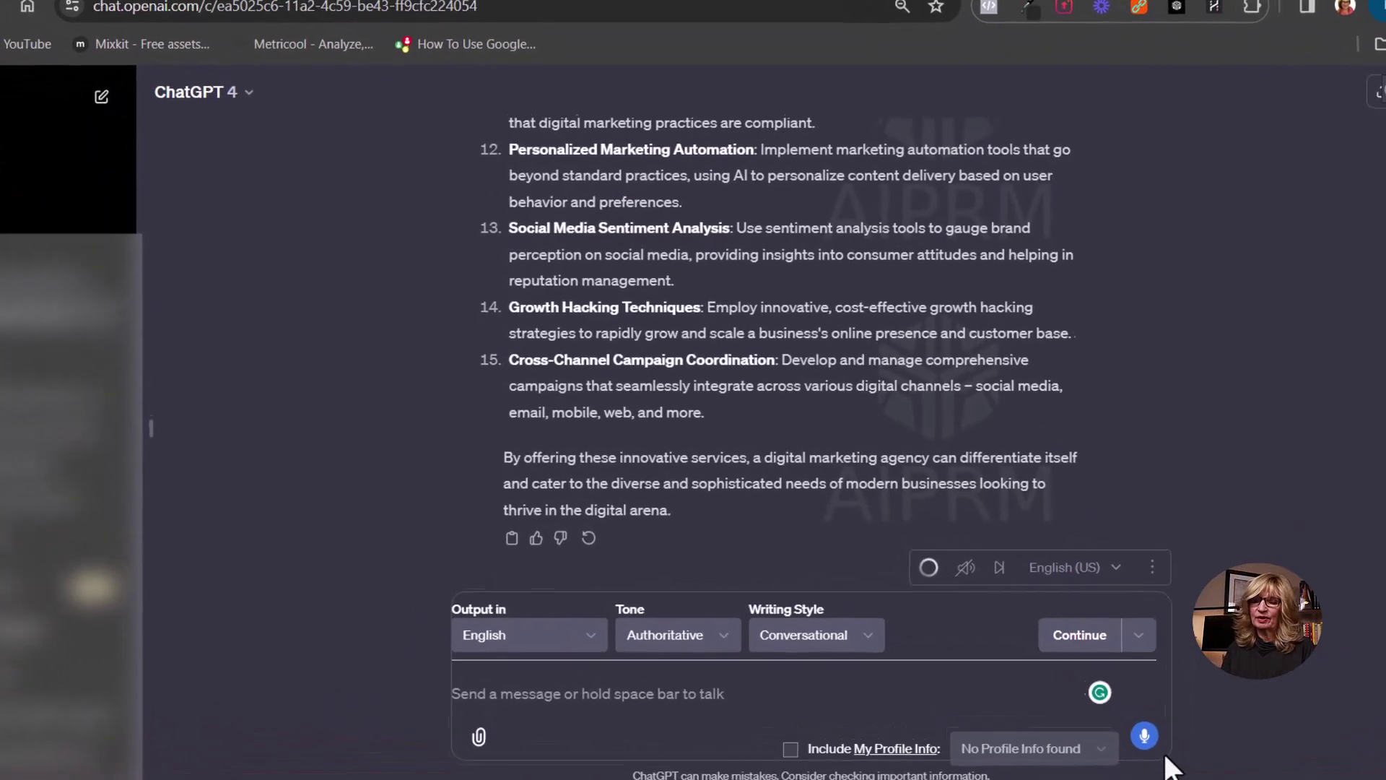
Voice-ask about fashion website shopping improvements, send it, and scroll through all 16 ideas.
click(1084, 689)
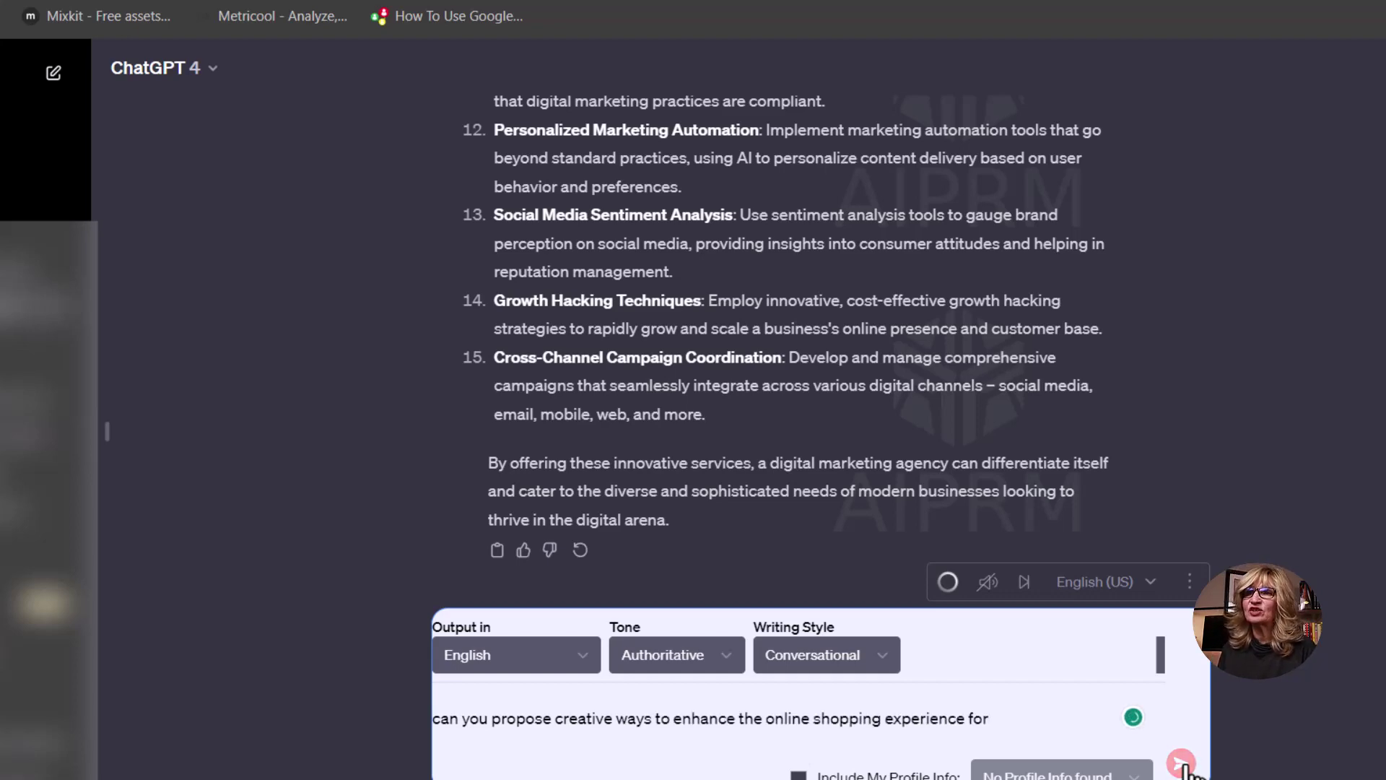
click(1181, 763)
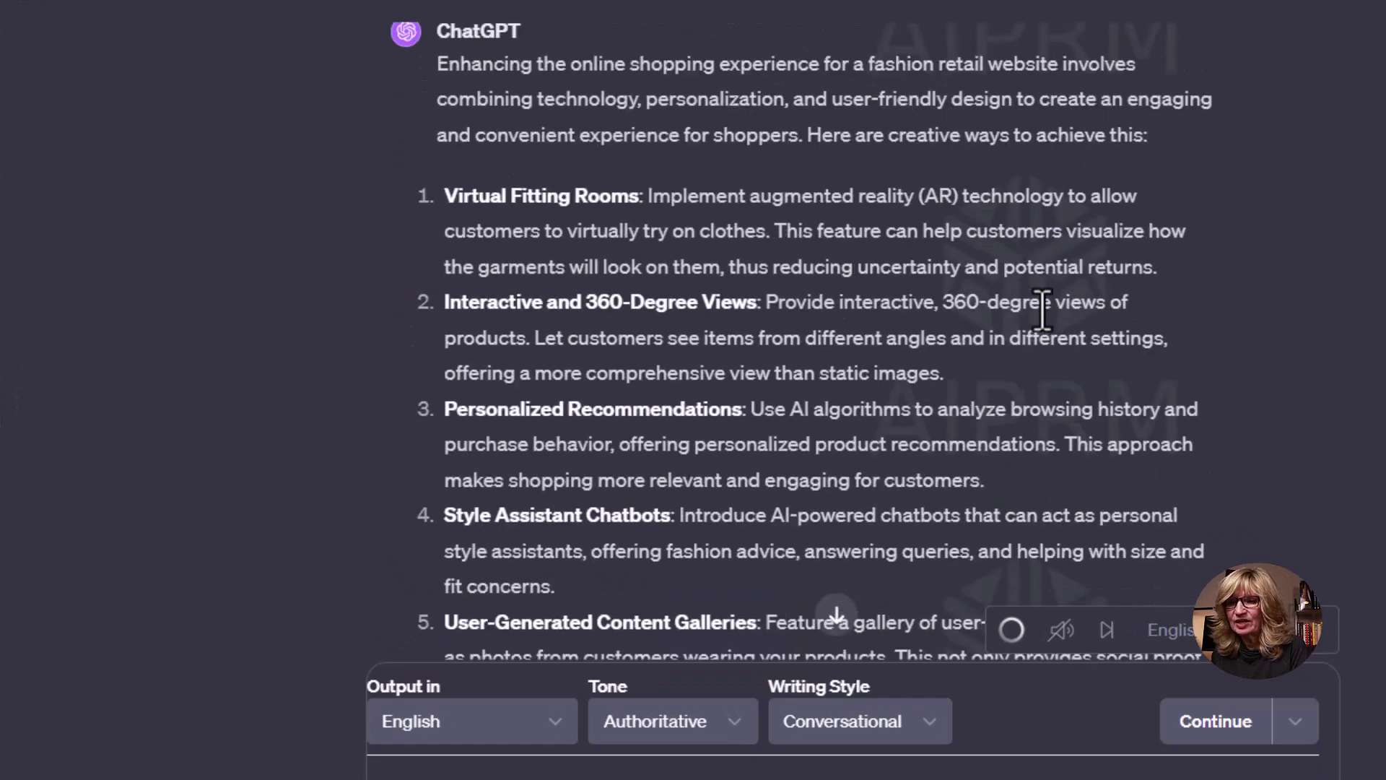
scroll(1043, 310, down, 2)
scroll(1043, 310, down, 7)
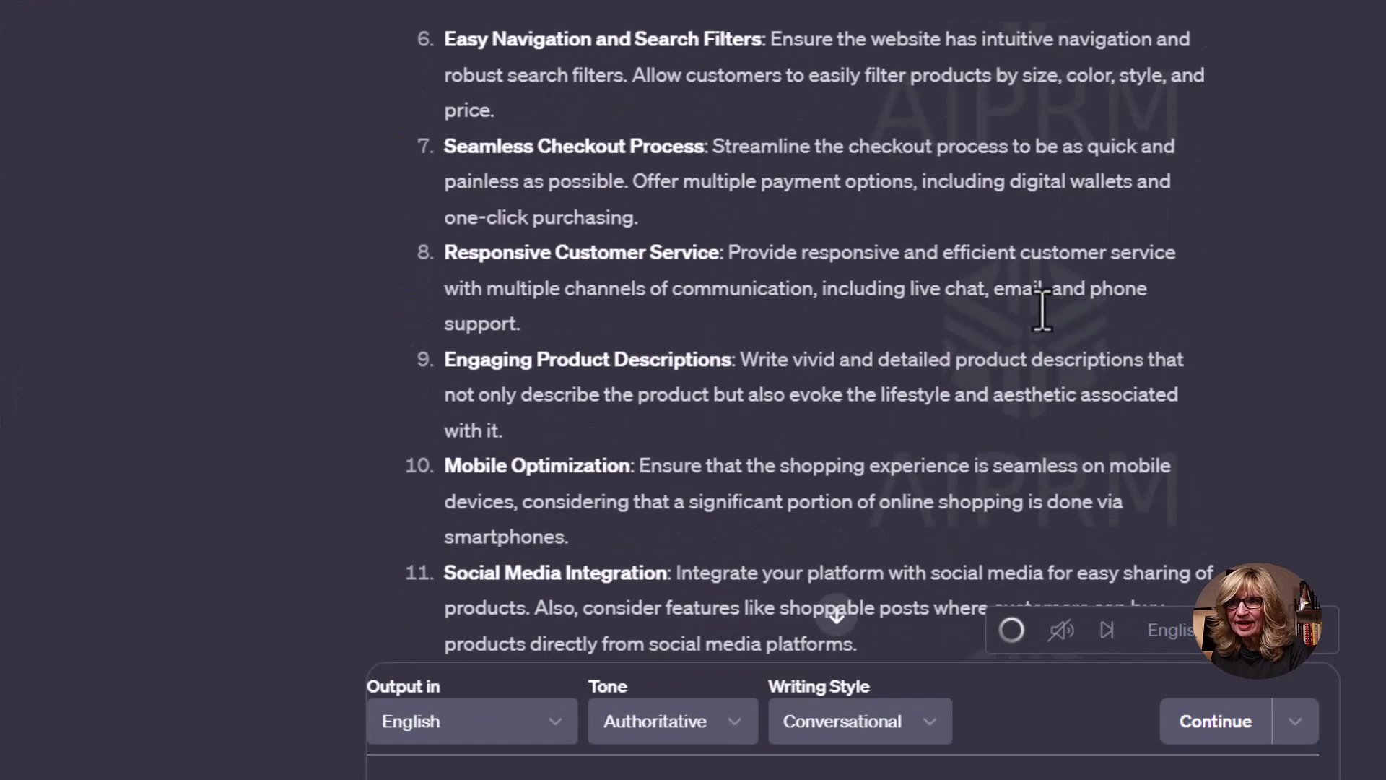
scroll(1051, 324, down, 2)
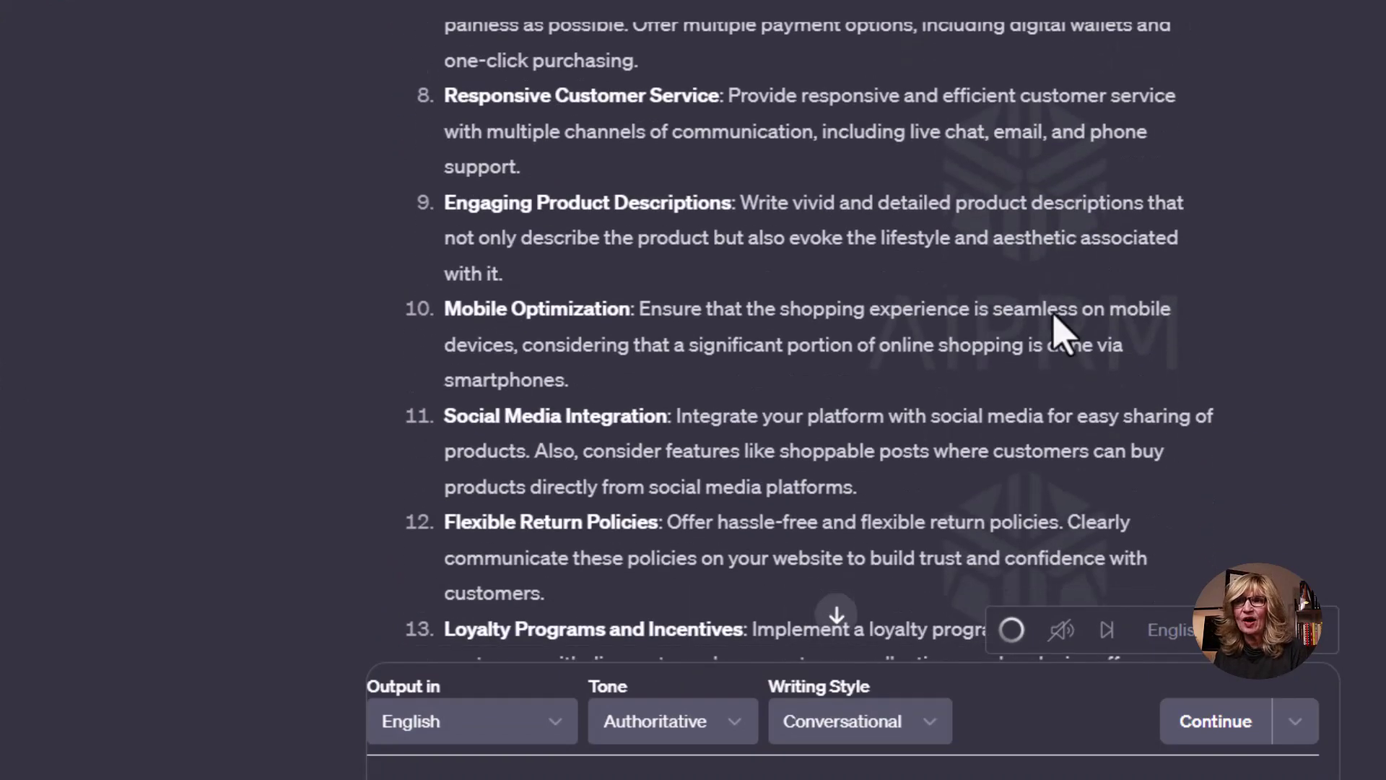
scroll(1054, 328, down, 2)
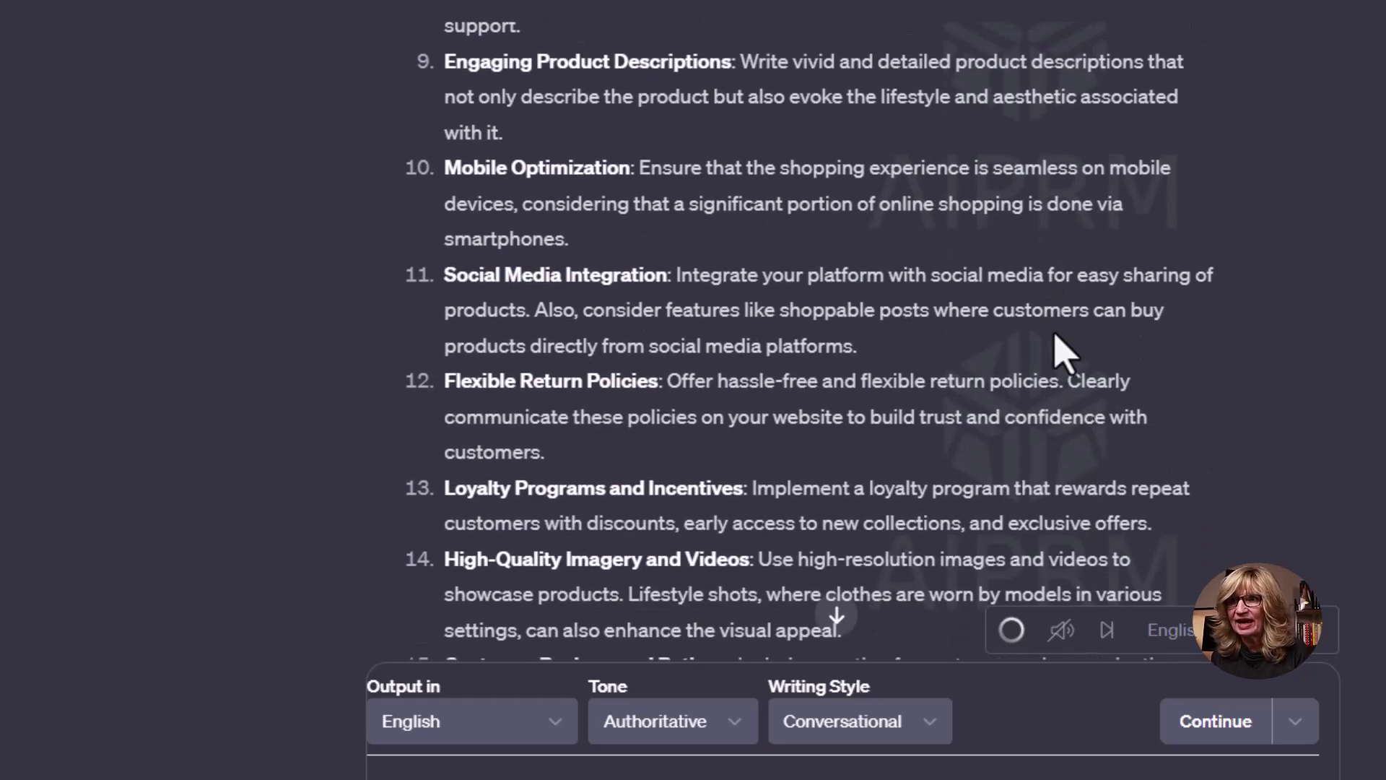
scroll(1057, 354, down, 4)
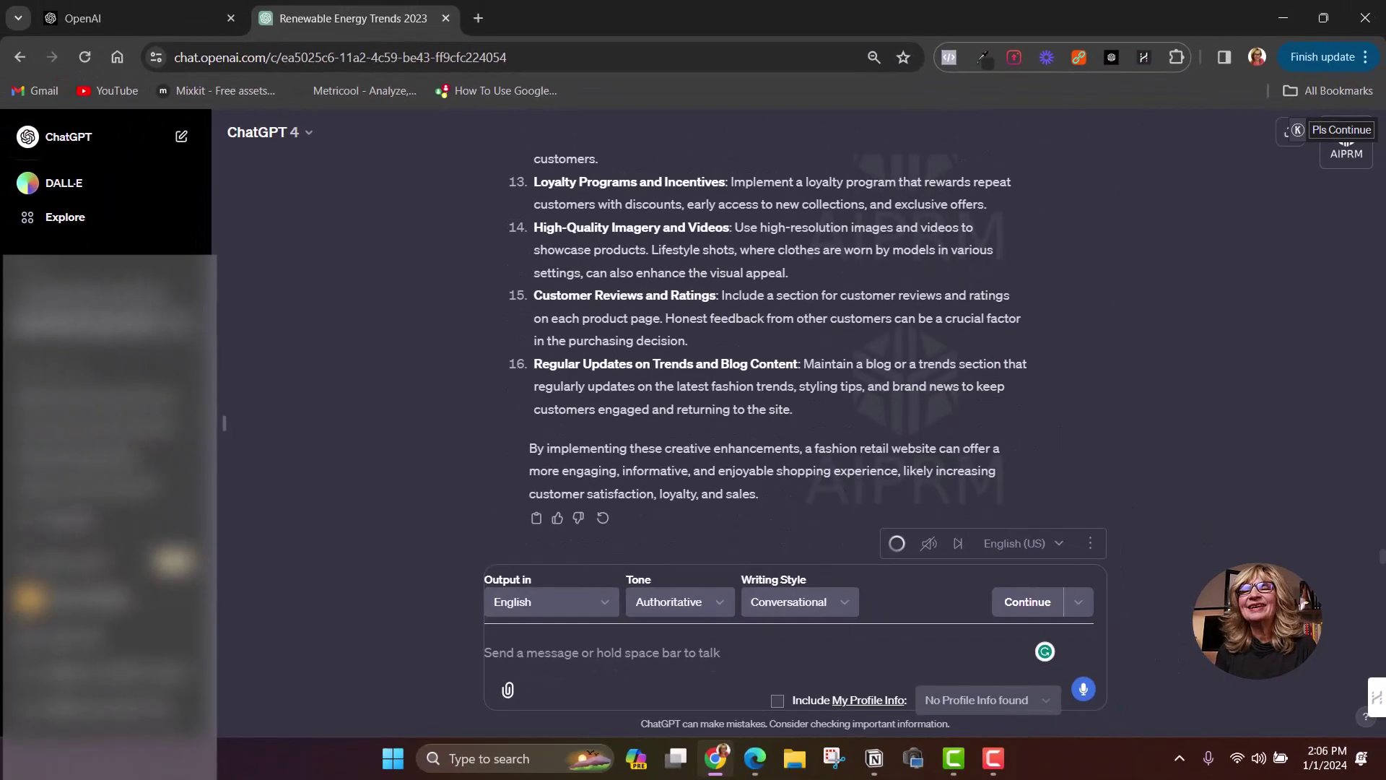